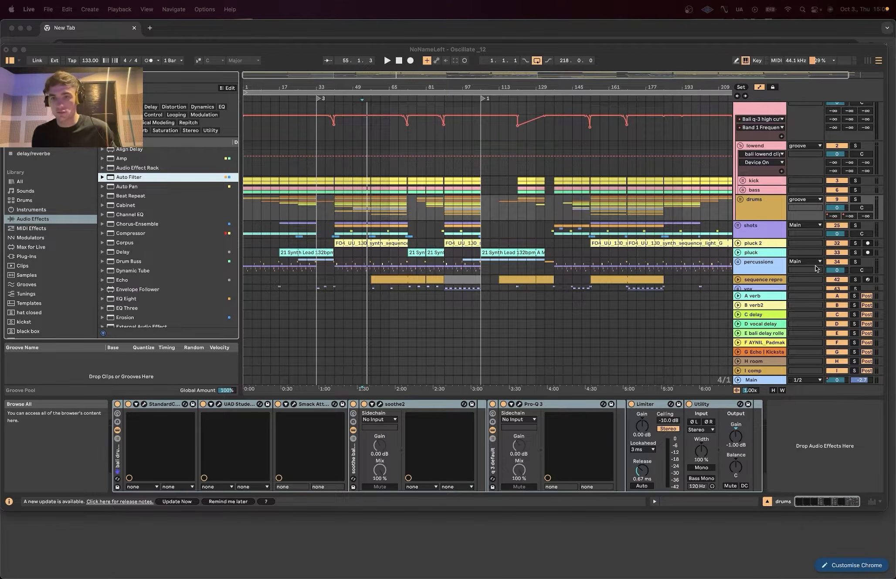
Step: Unfold the kick group to show its two layers and set the playback start at bar 41
click(743, 183)
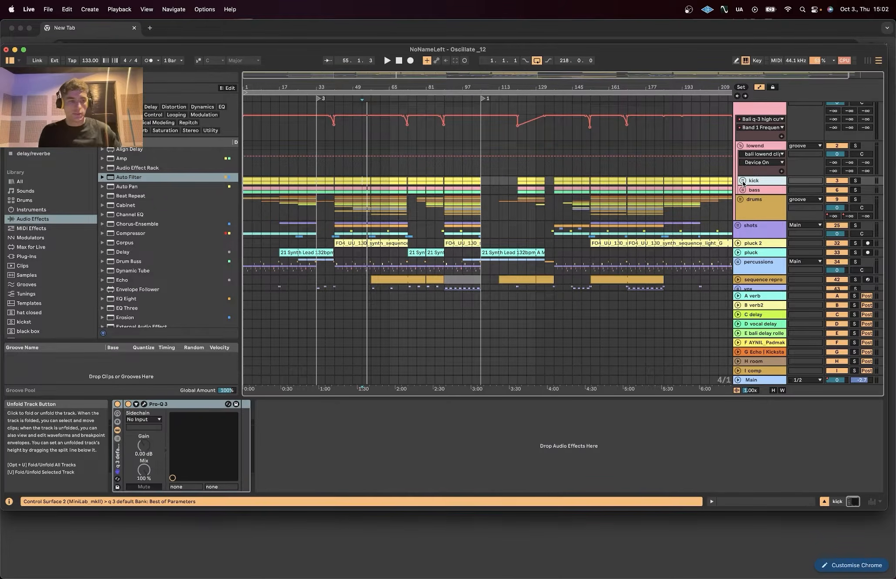
click(742, 180)
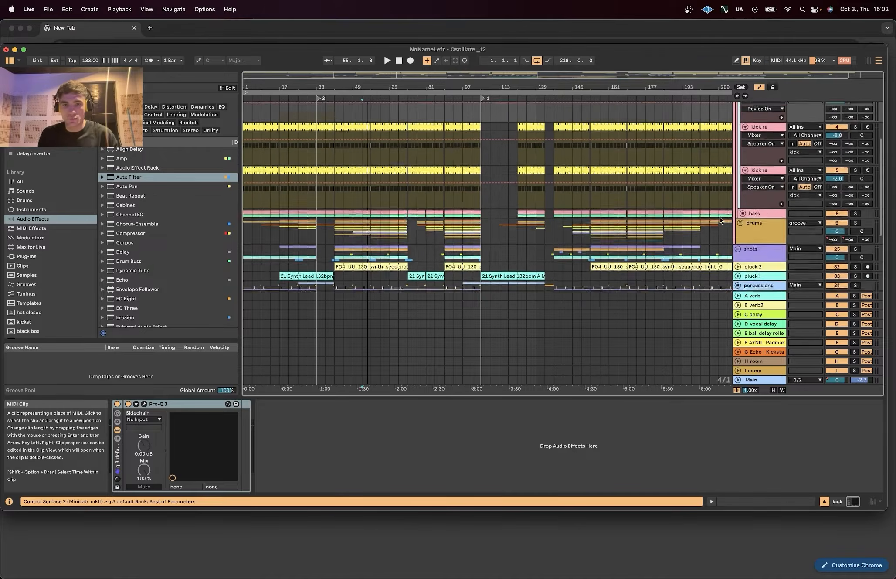
drag(358, 77, 358, 99)
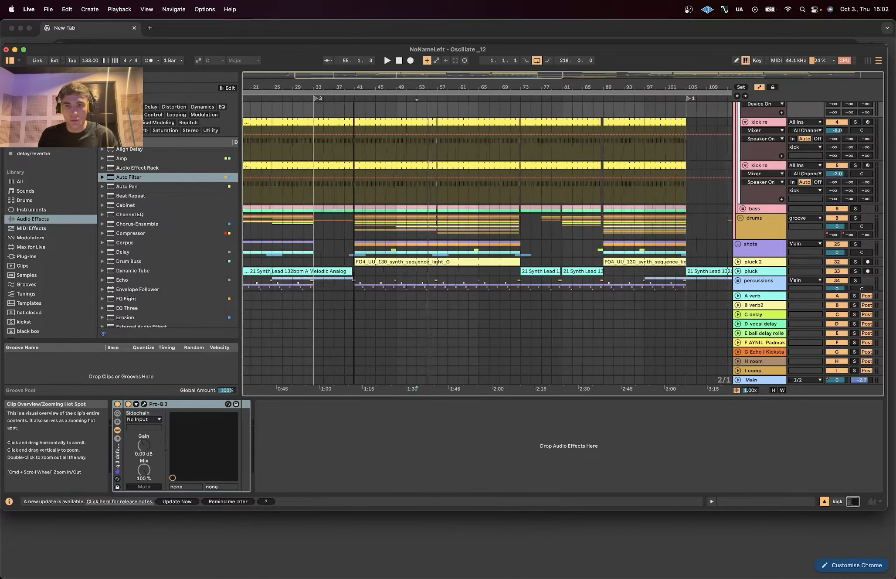
scroll(413, 142, up, 5)
click(353, 210)
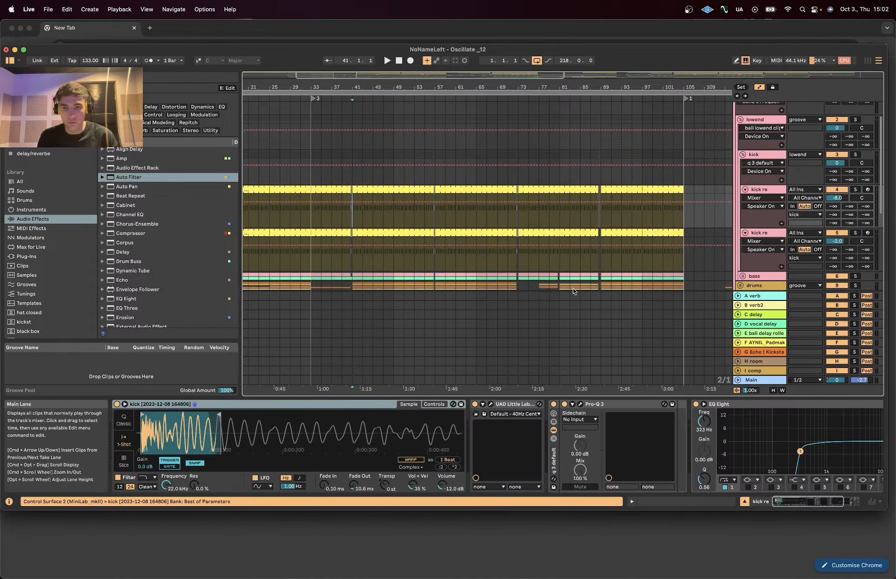
Step: Solo and play each of the two kick layers in turn from bar 41, comparing their samples and device chains
click(745, 253)
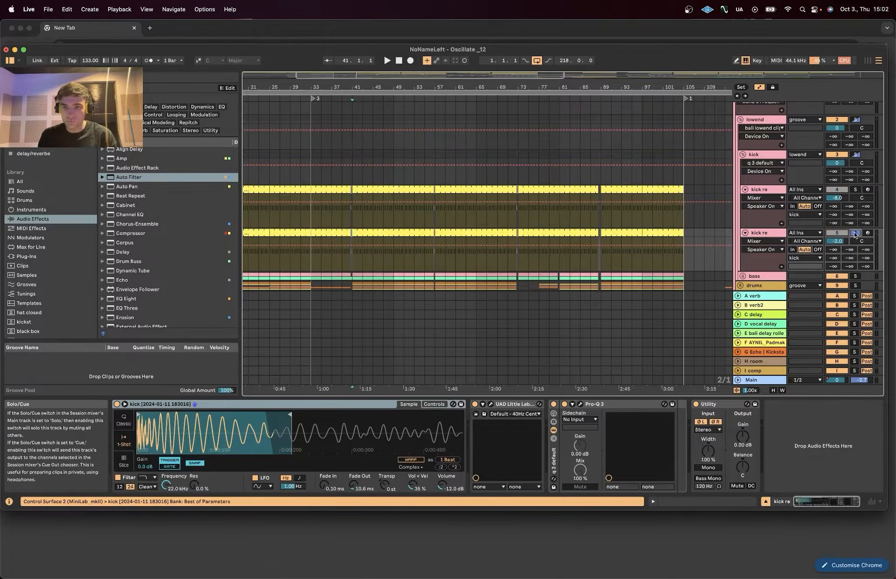
key(space)
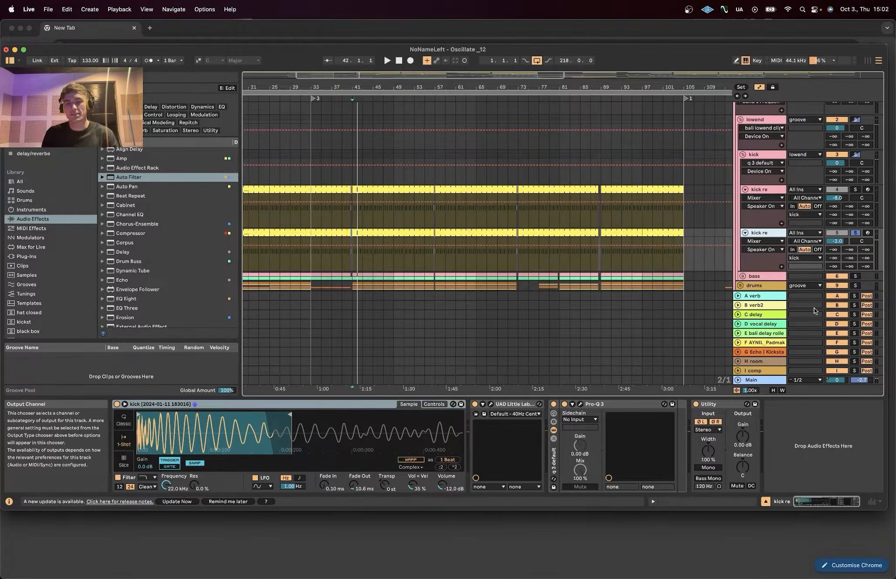
click(764, 190)
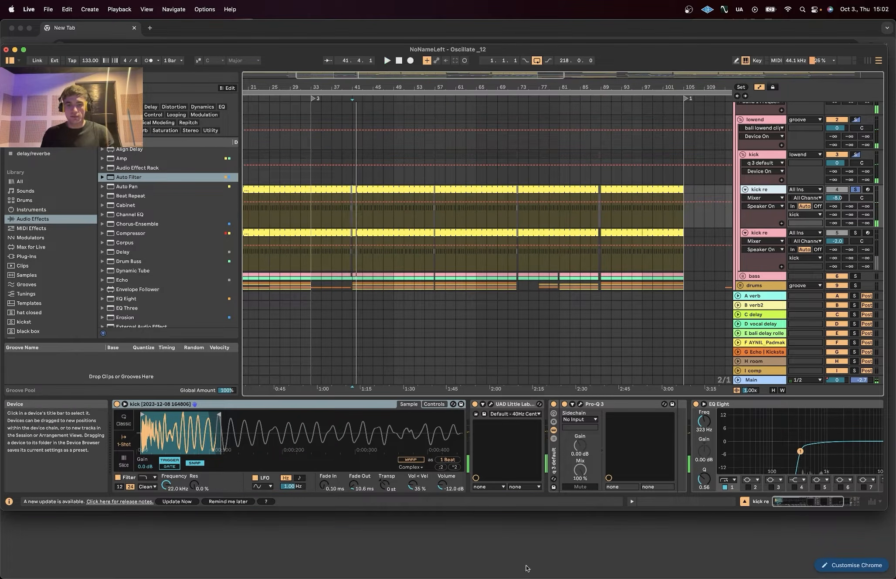
click(760, 234)
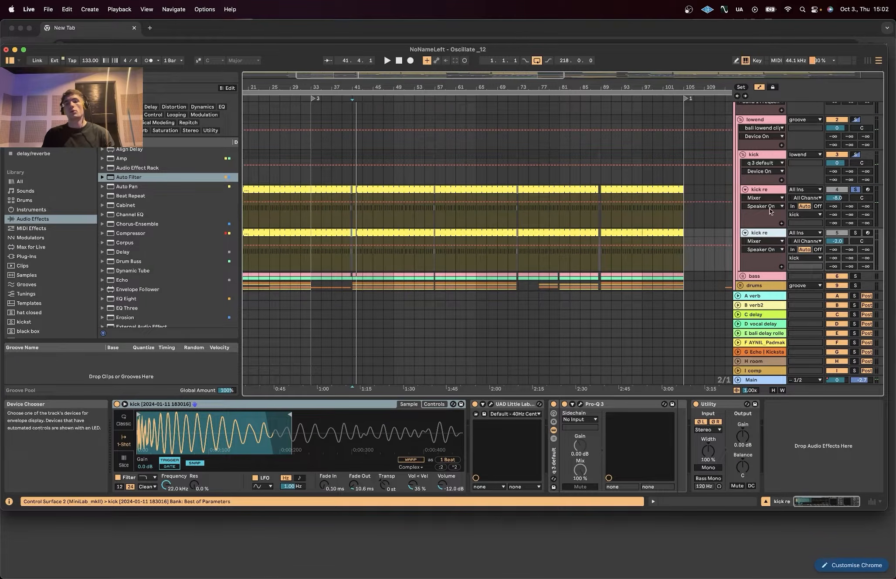
click(763, 191)
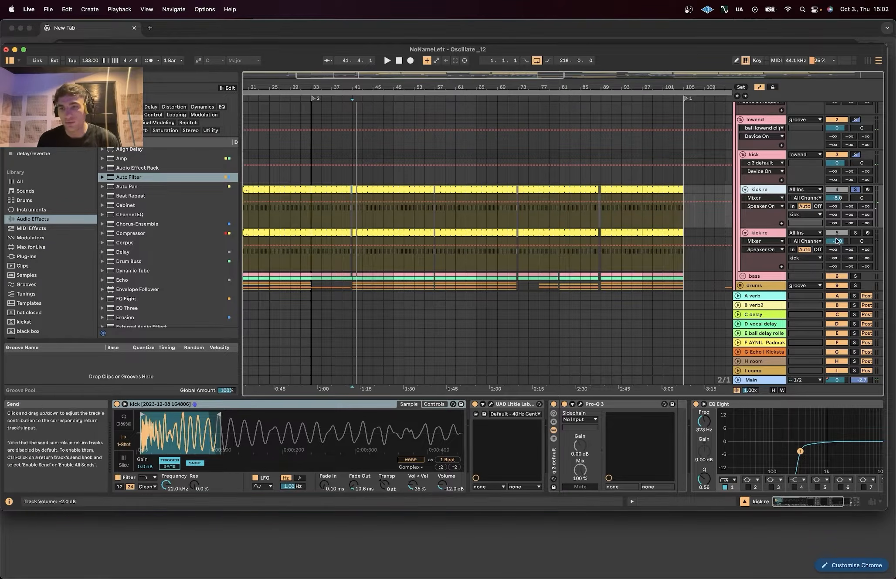
click(761, 234)
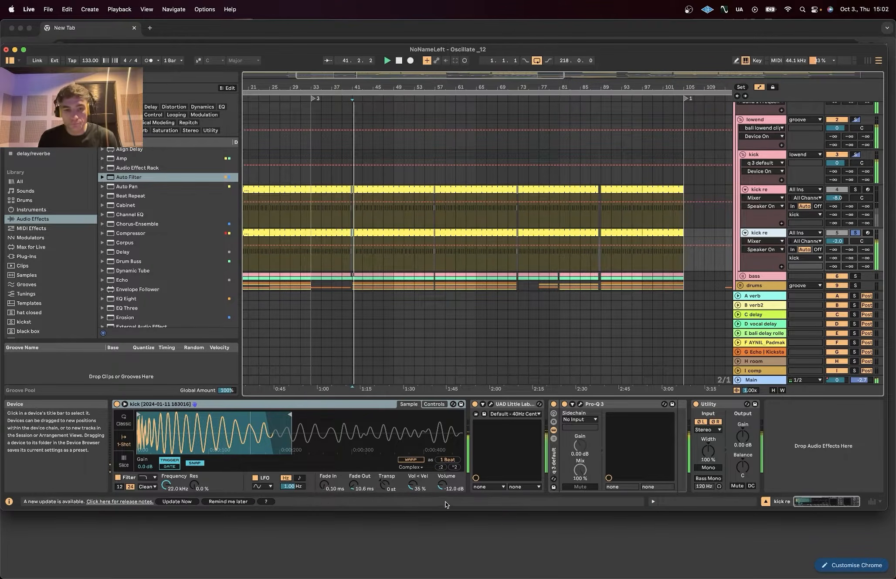
key(space)
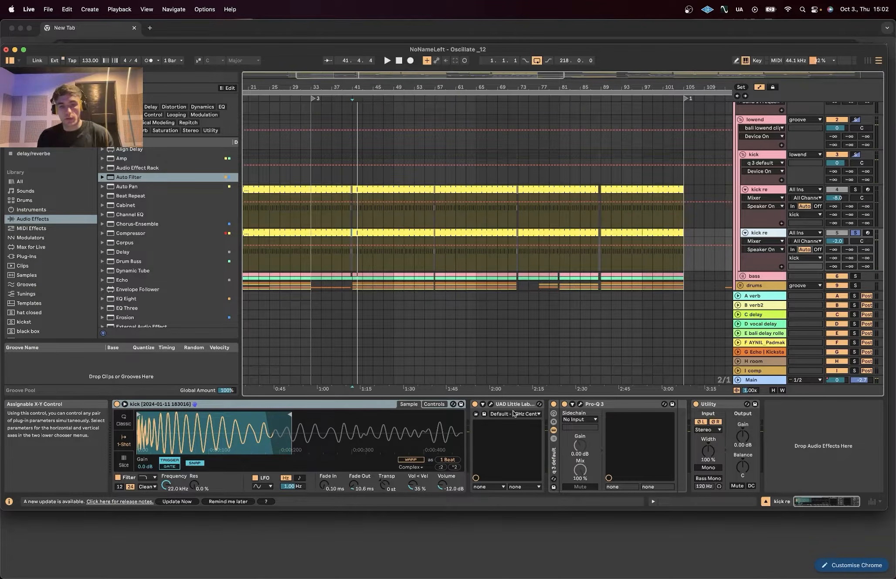
Step: Open the UAD Little Labs VOG on the second kick layer and compare its sound bypassed and enabled during playback
click(490, 404)
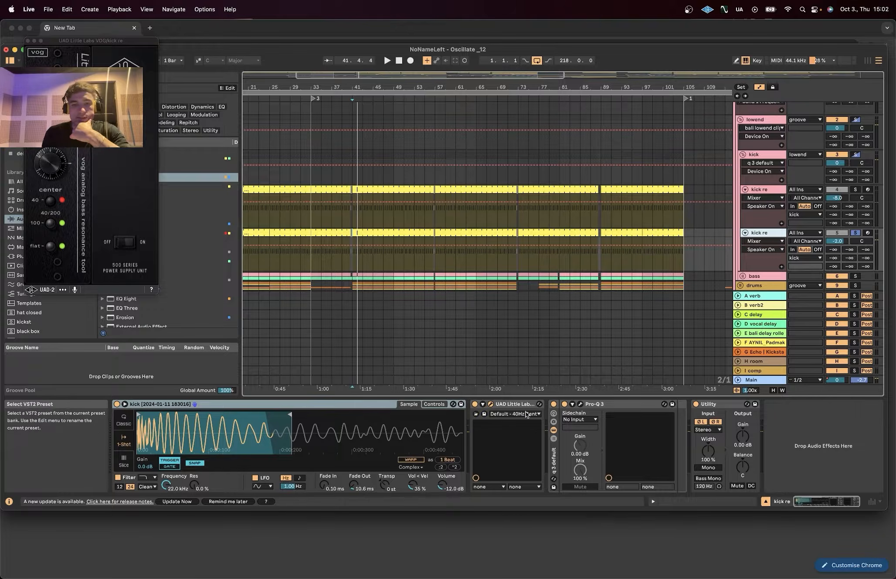
click(475, 404)
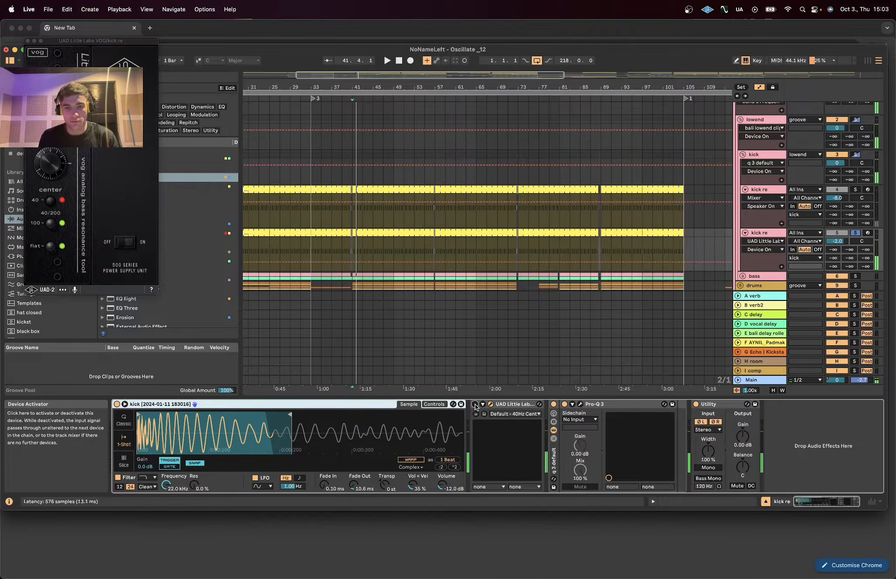
click(475, 404)
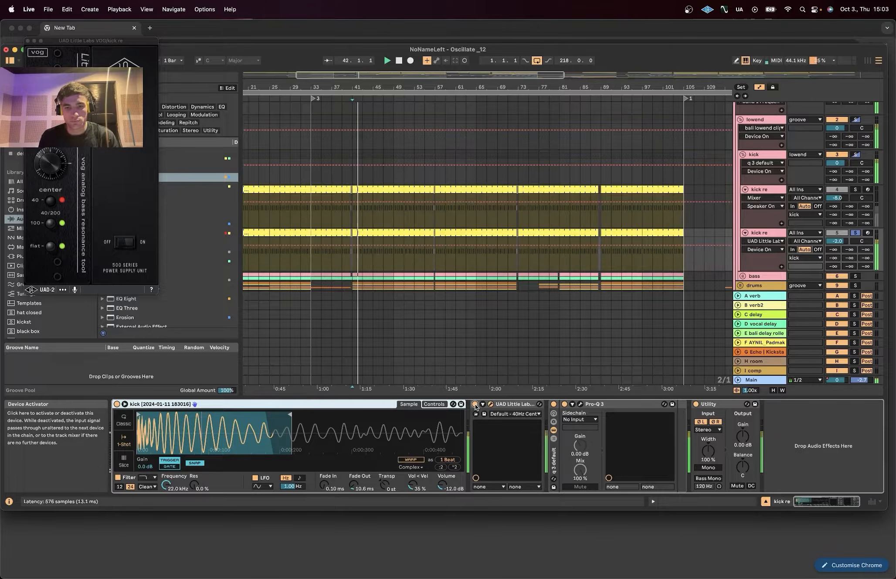
Step: Open Pro-Q 3 on the second kick layer, compare it bypassed and enabled during playback, and select the Utility device
click(563, 416)
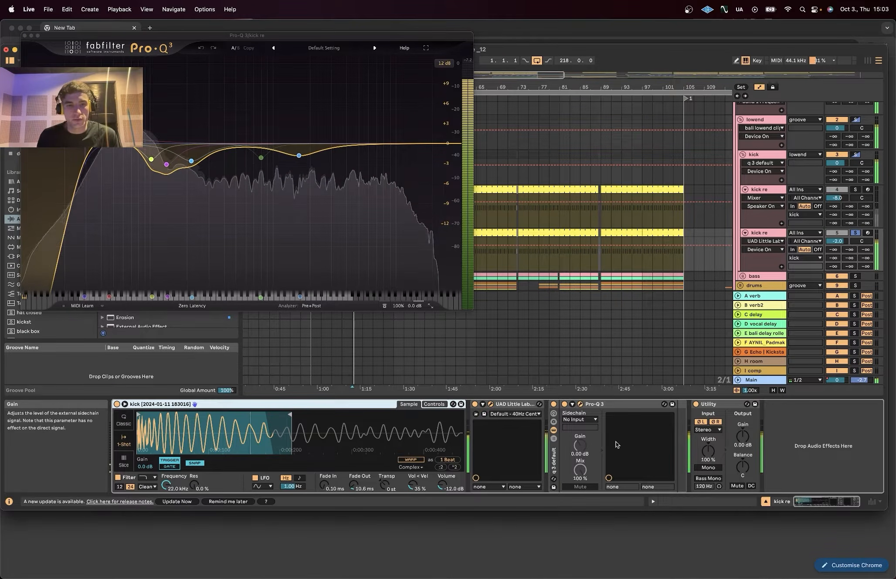
click(554, 405)
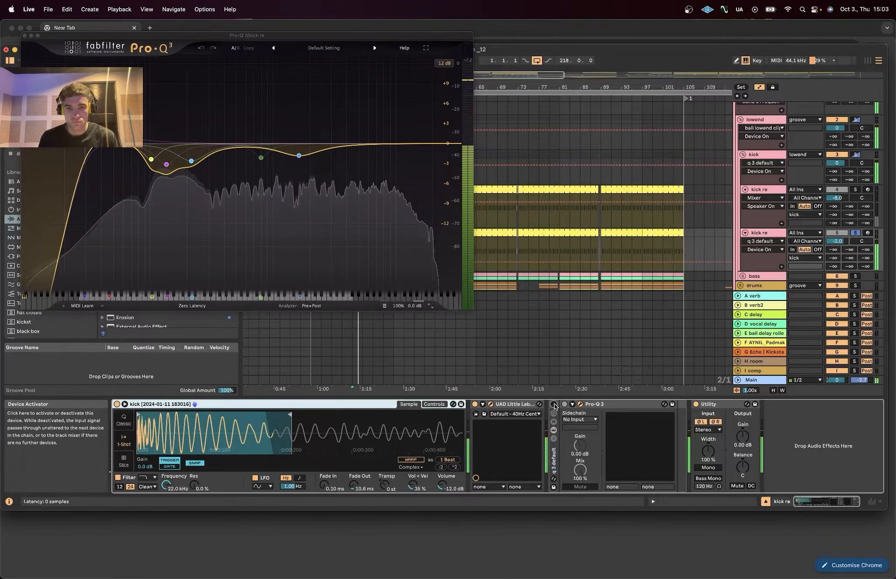
click(554, 405)
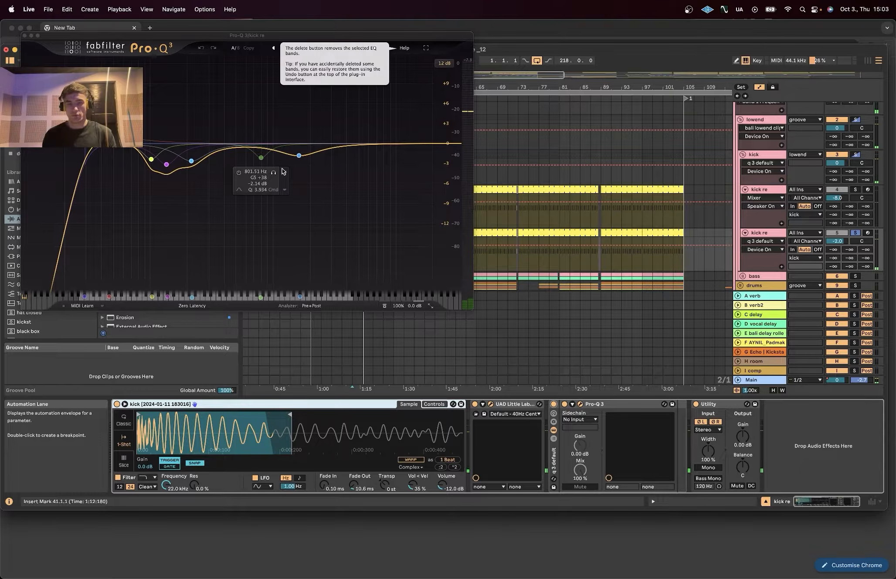
click(718, 405)
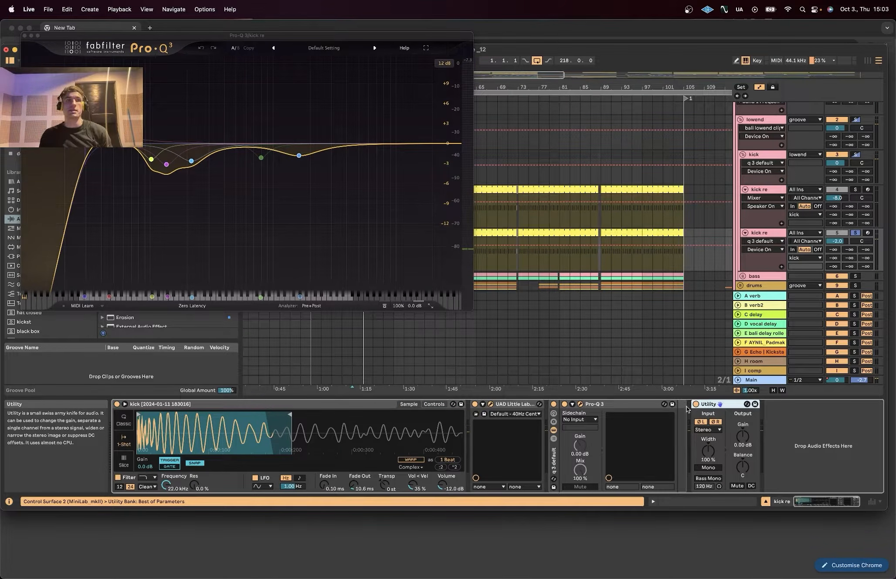
Step: Clear the solos on the two kick layers, solo the whole kick group, play it from bar 41 and open its Pro-Q 3
click(855, 190)
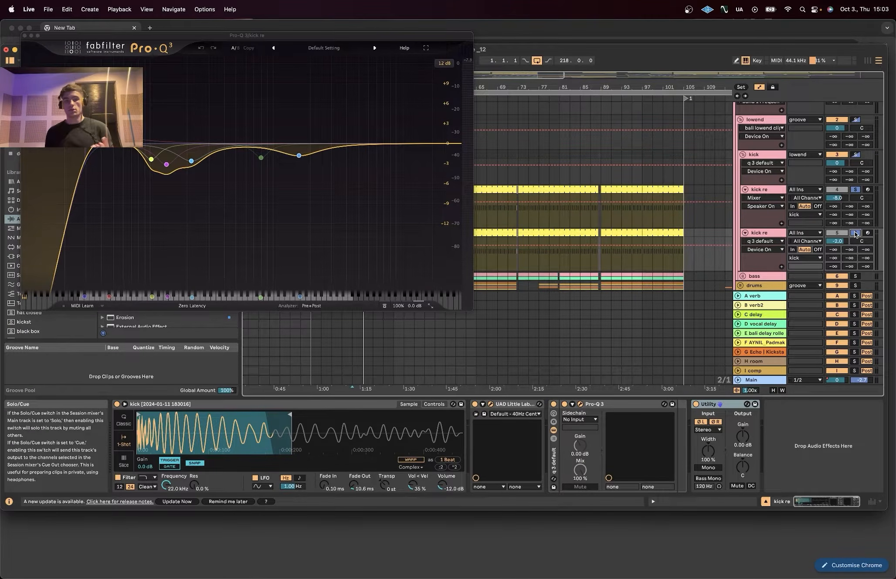
click(855, 233)
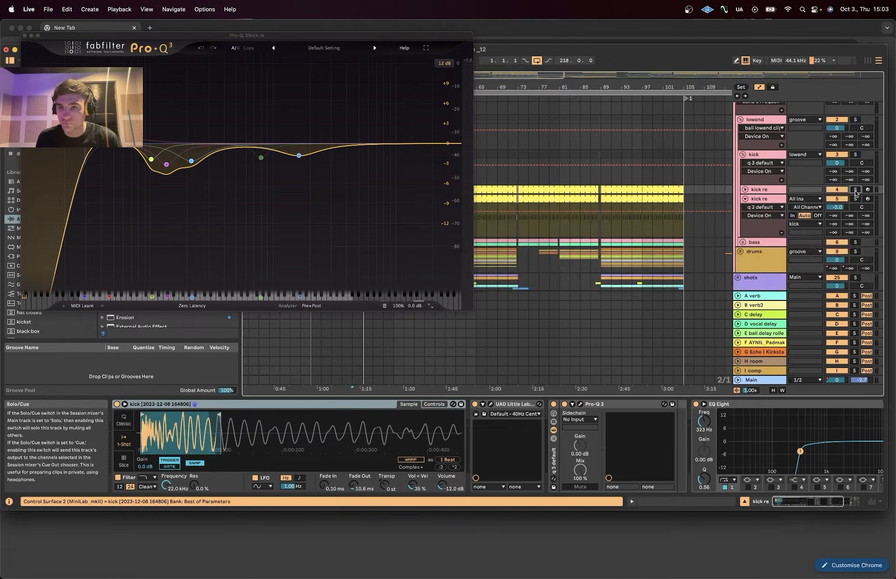
click(764, 190)
click(856, 155)
click(769, 155)
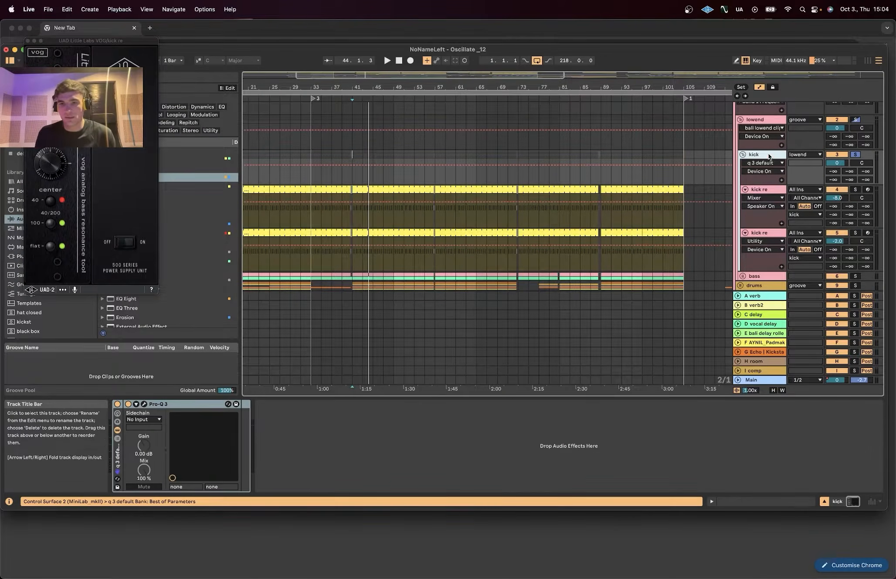
key(space)
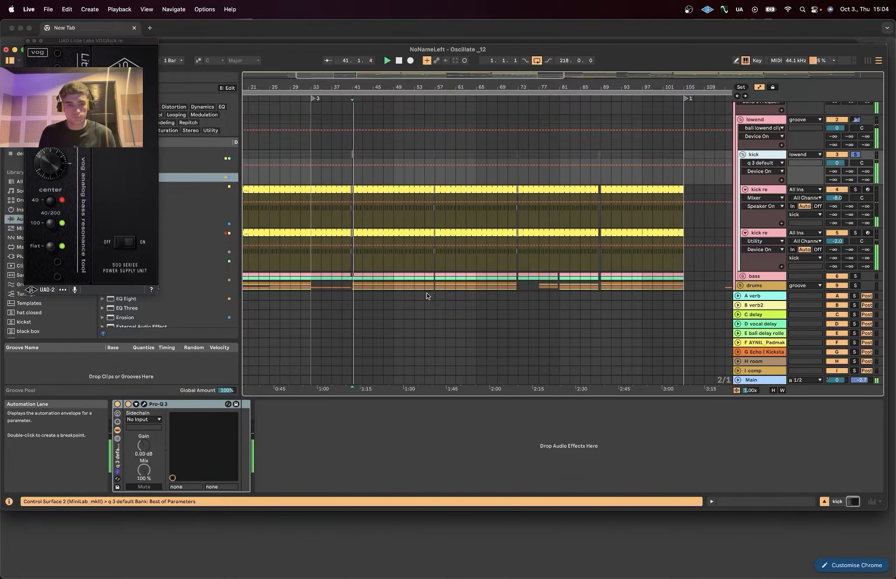
key(space)
click(144, 404)
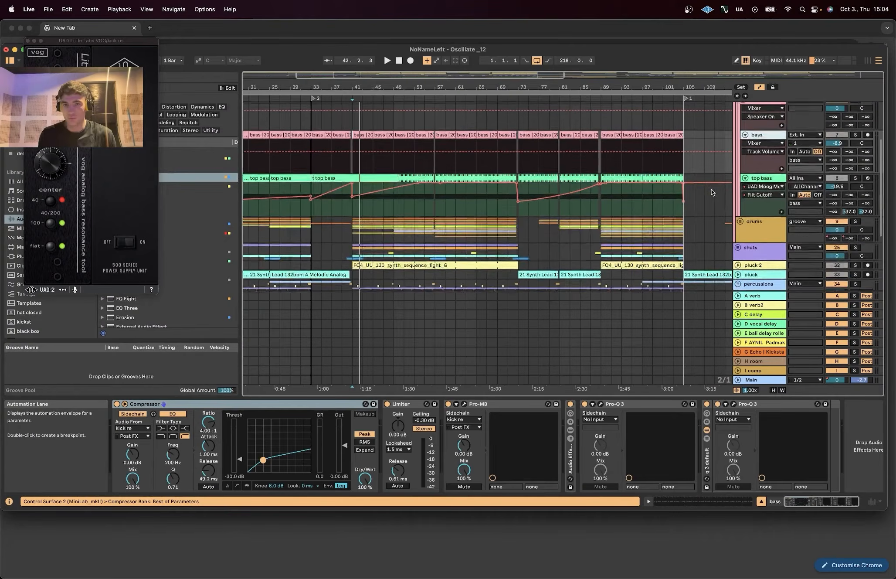
Step: Solo the bass track and play it from bar 41
scroll(712, 192, down, 1)
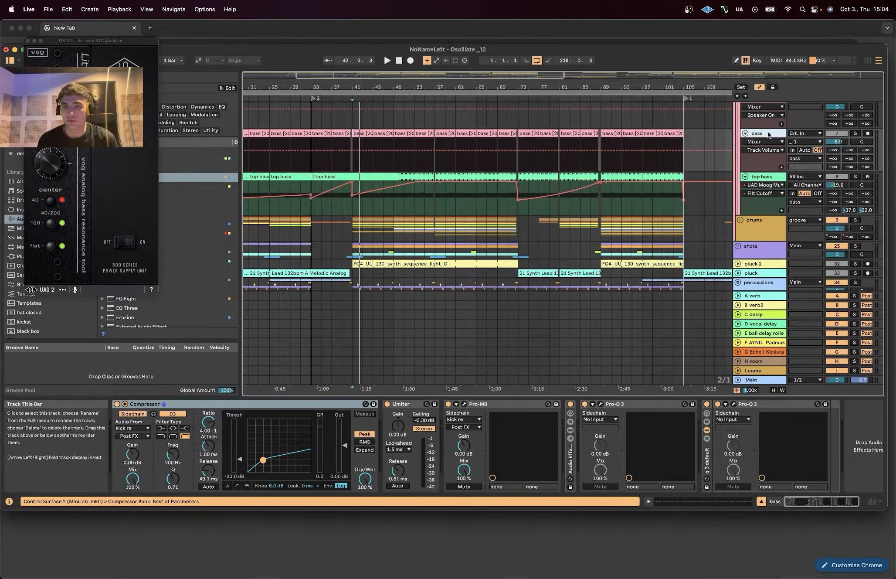
drag(347, 87, 306, 292)
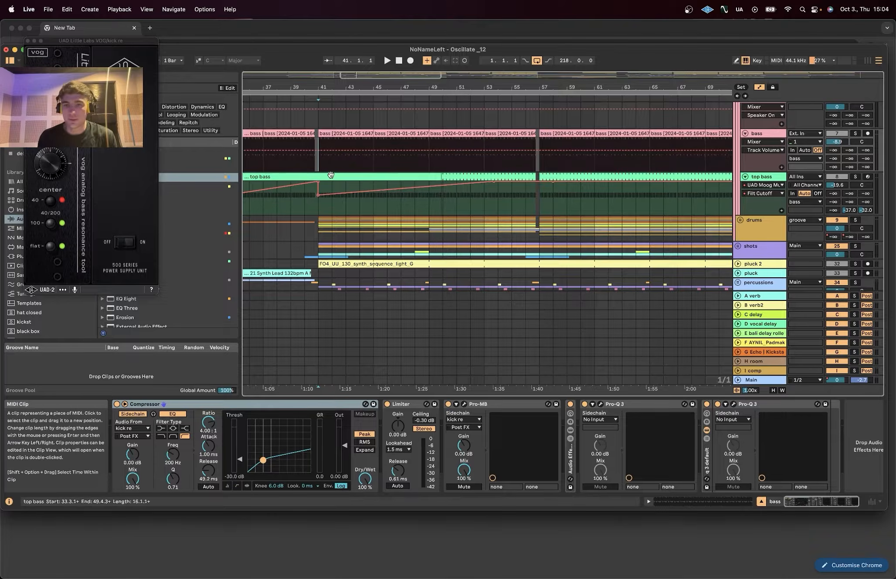
key(space)
scroll(724, 199, up, 2)
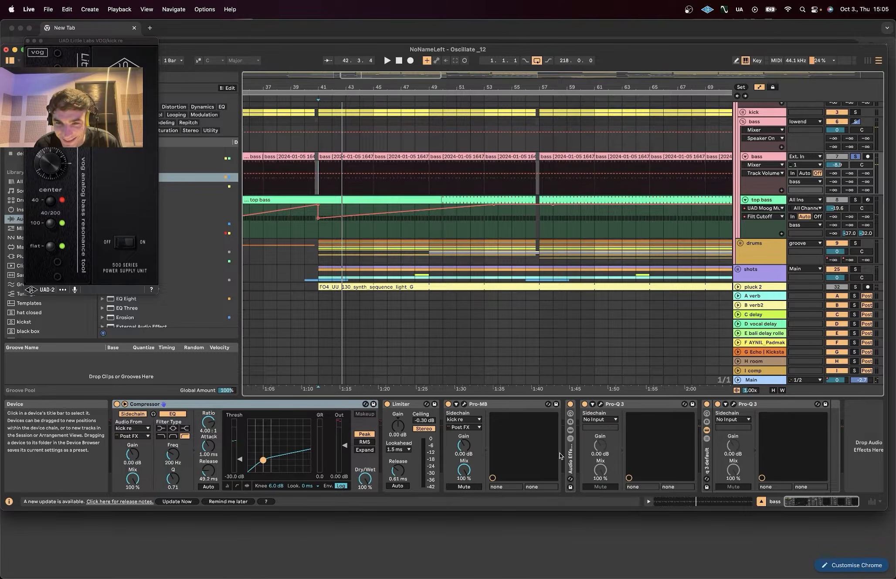
Step: Expand the bass track's Audio Effect Rack and examine the chain's Compressor, Limiter, Pro-MB and Kickstart 2 devices
click(572, 462)
double_click(572, 462)
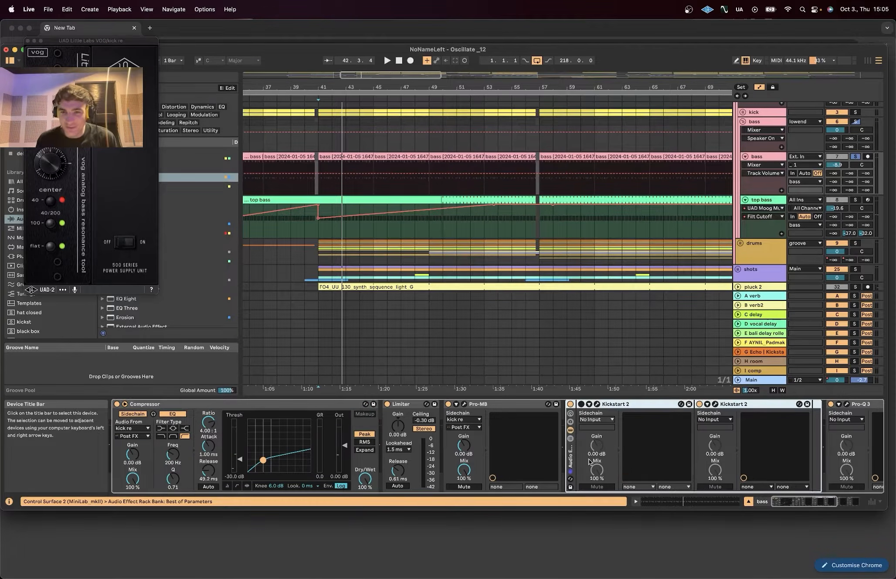
click(296, 404)
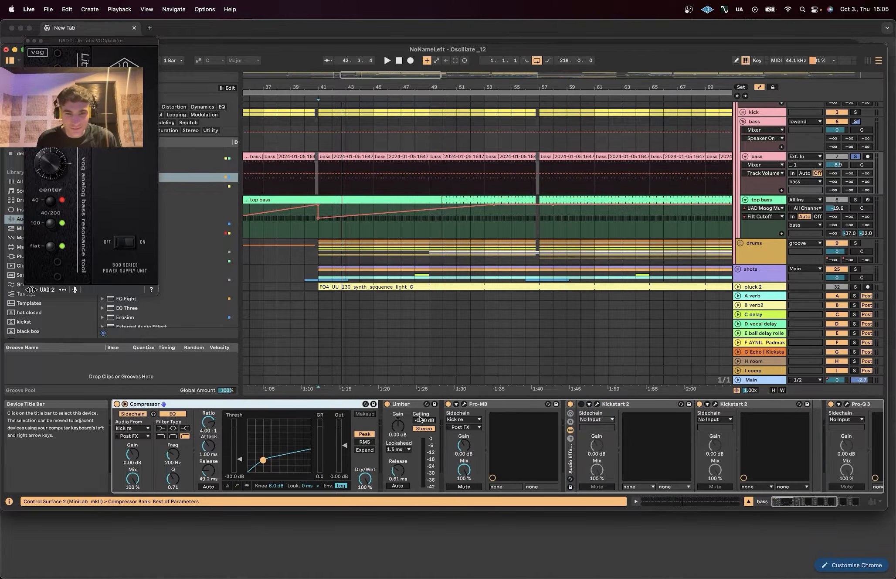
click(480, 405)
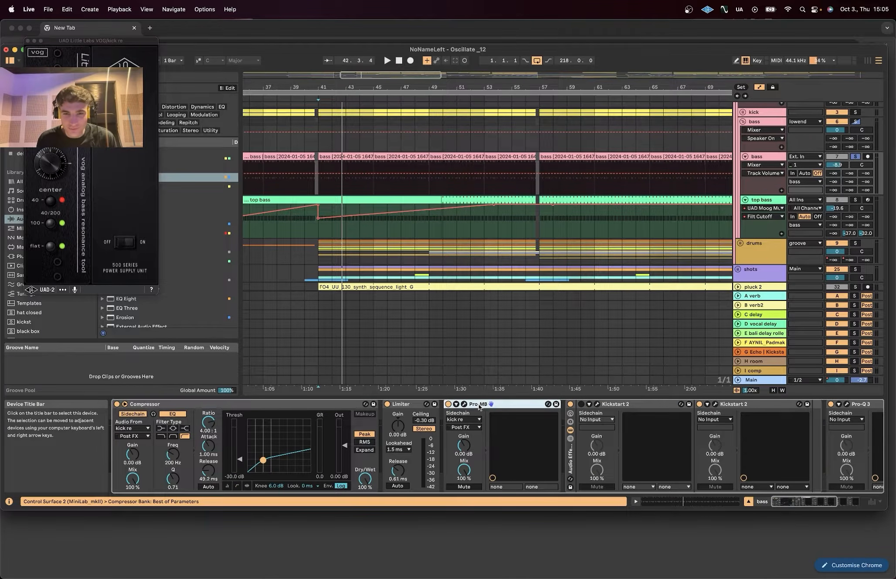
click(745, 404)
scroll(275, 475, right, 6)
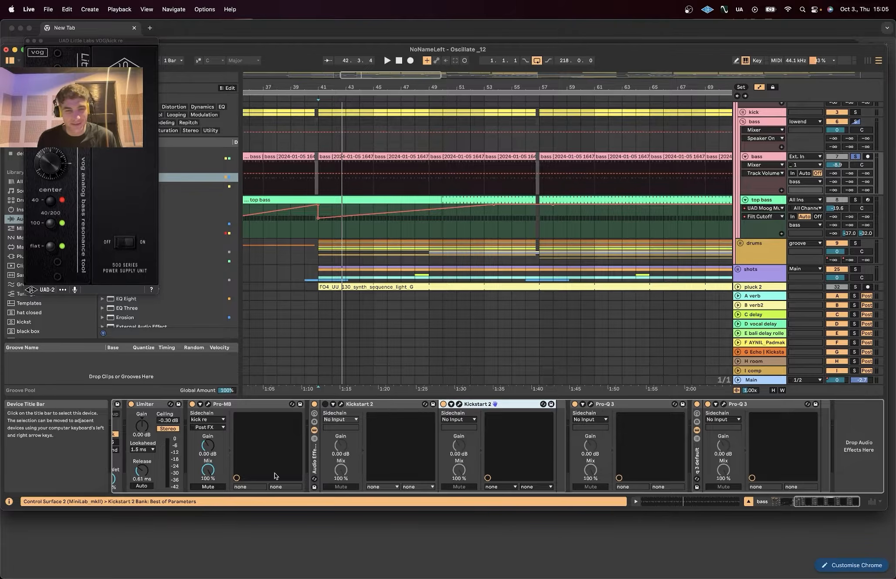
scroll(276, 475, left, 6)
click(202, 416)
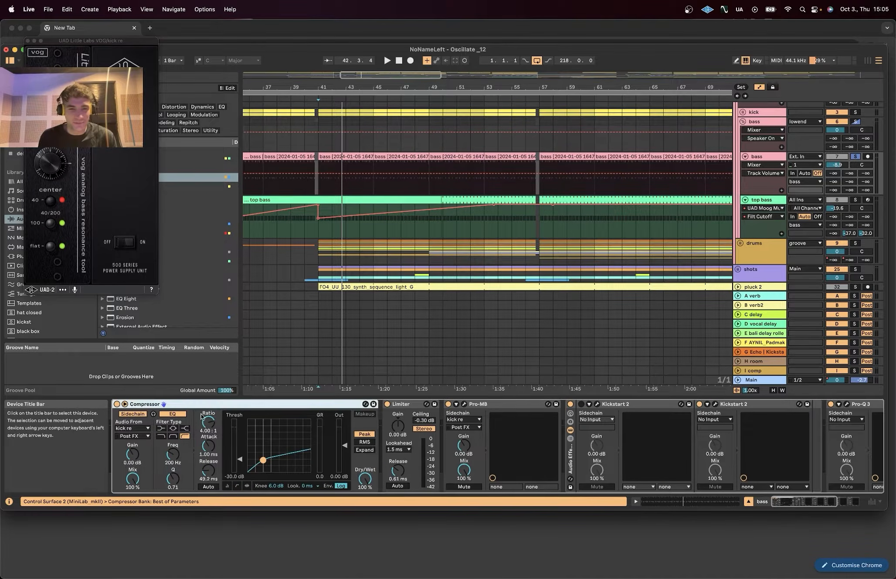
click(410, 406)
Step: Play the soloed bass from bar 41 and open its Pro-MB to examine the low band
key(space)
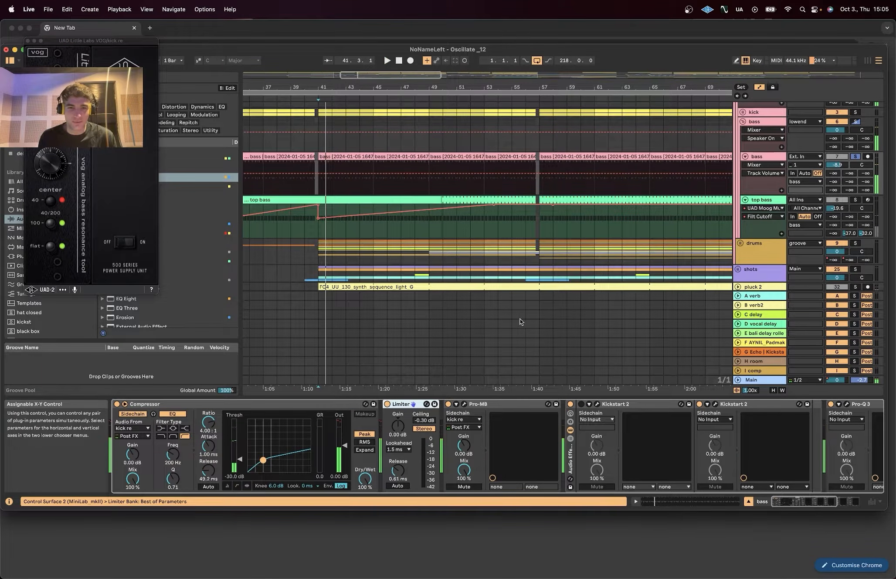
scroll(518, 321, down, 2)
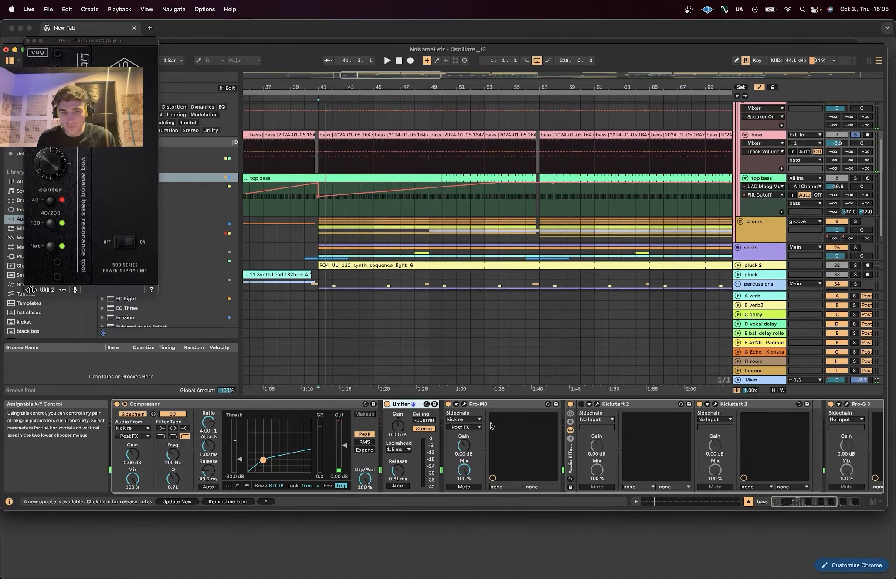
click(464, 404)
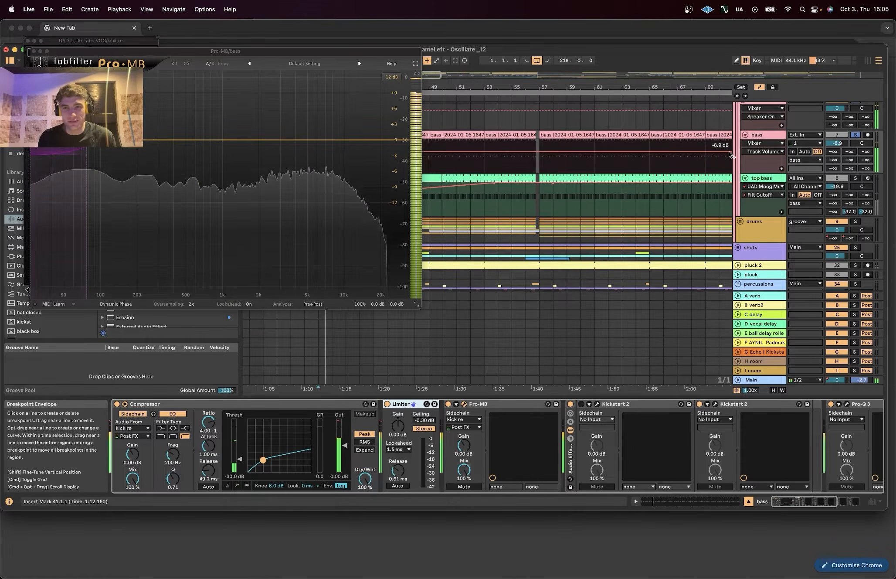
scroll(790, 167, up, 5)
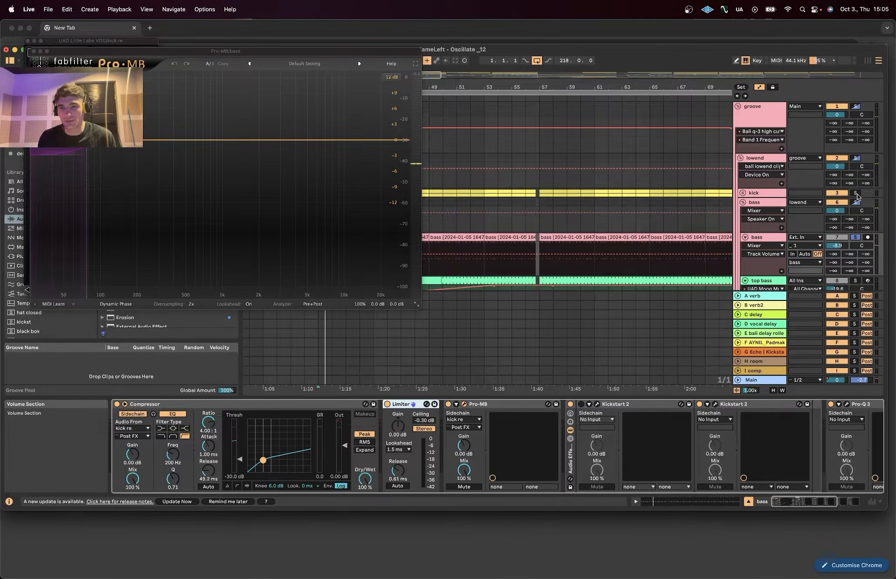
Step: Play the kick group and bass together from bar 41, and close the bass's Pro-MB window
key(space)
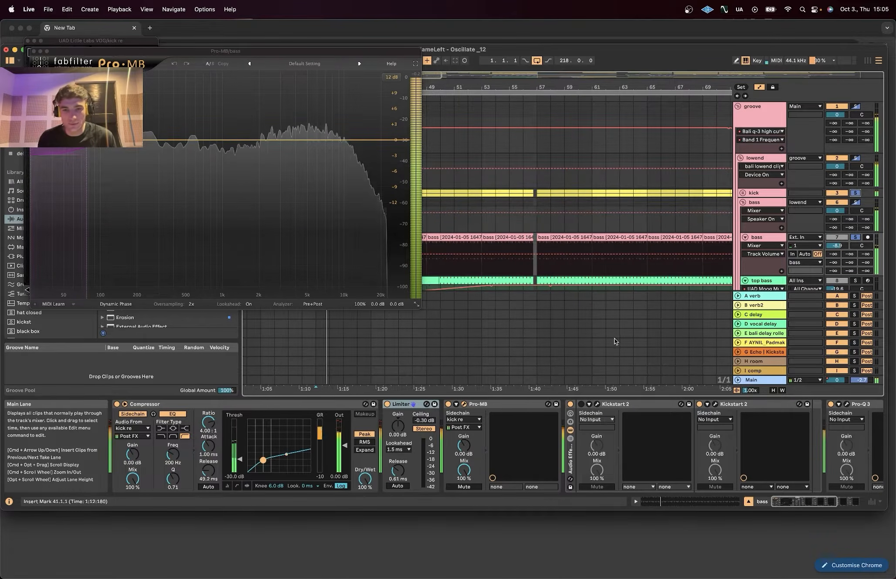
key(space)
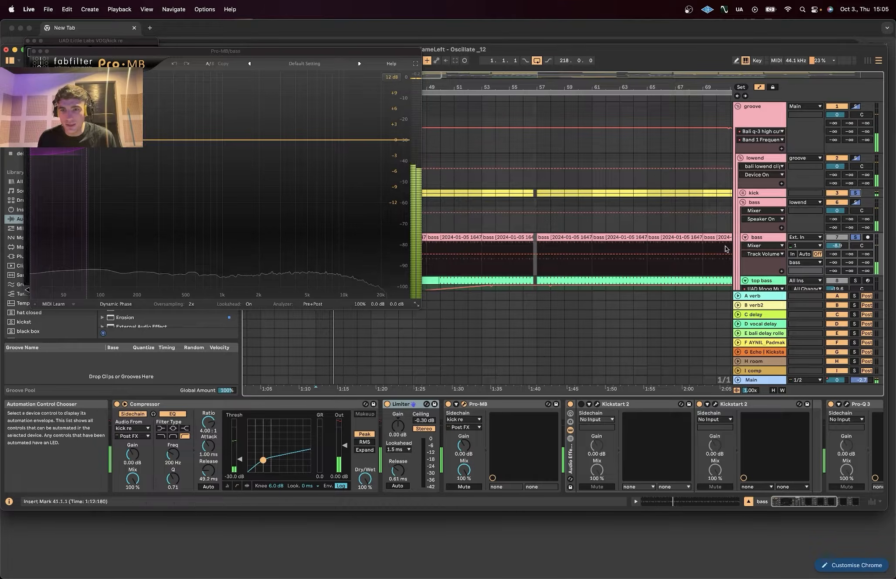
click(34, 51)
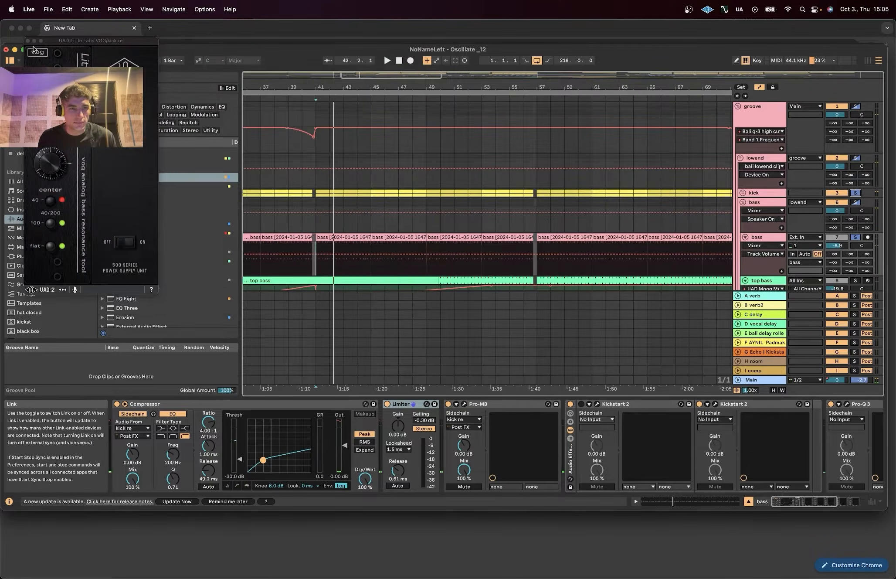
Step: Examine the bass's active Kickstart 2 and its Pro-Q 3 devices, and close the open plug-in windows, including the UAD Little Labs VOG
click(716, 404)
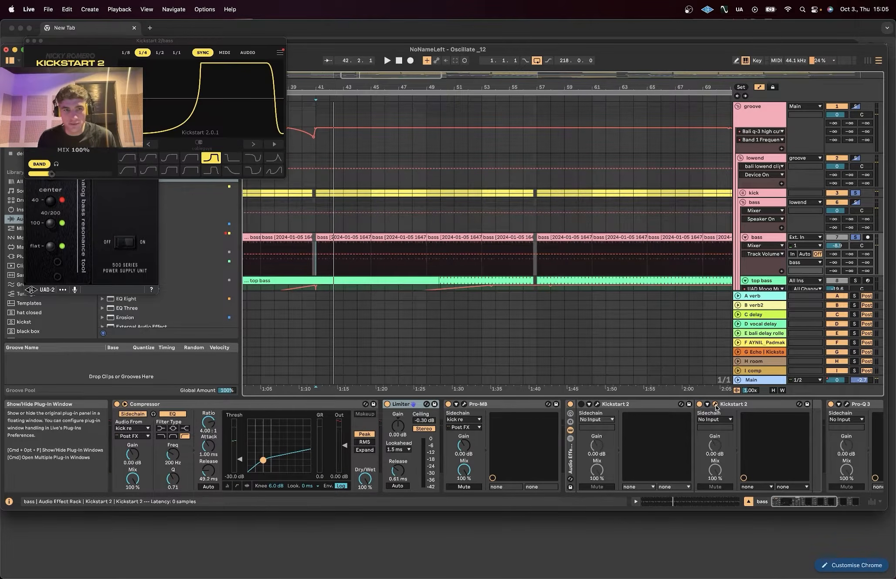
click(715, 404)
scroll(720, 430, right, 6)
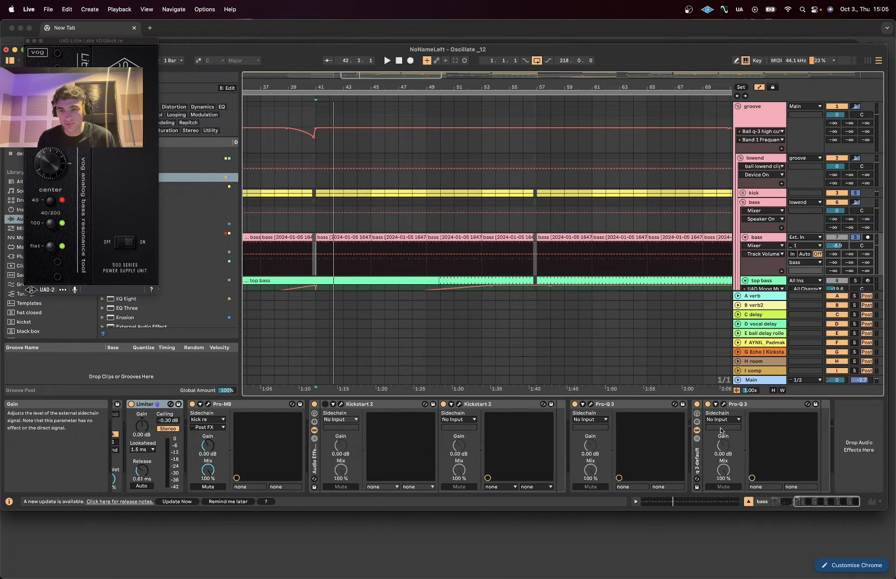
click(590, 404)
click(591, 404)
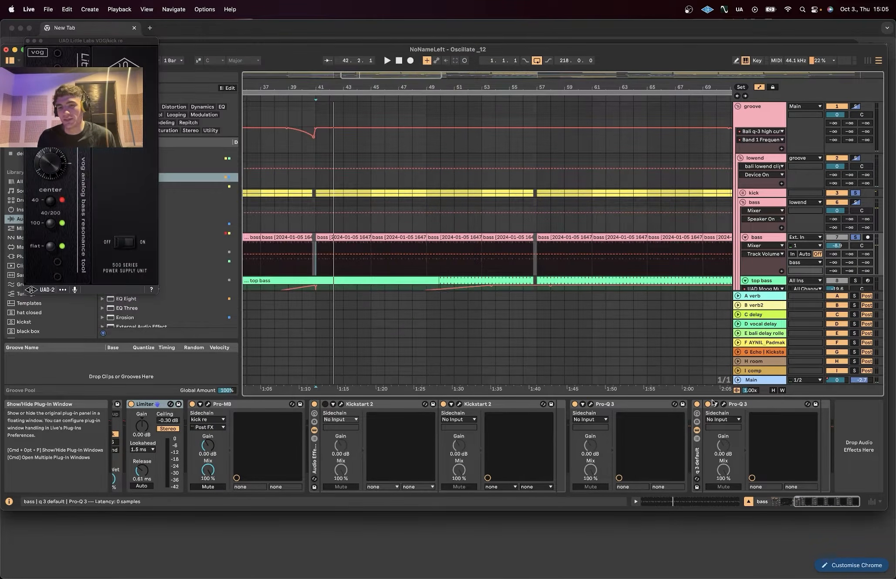
click(591, 404)
click(591, 404)
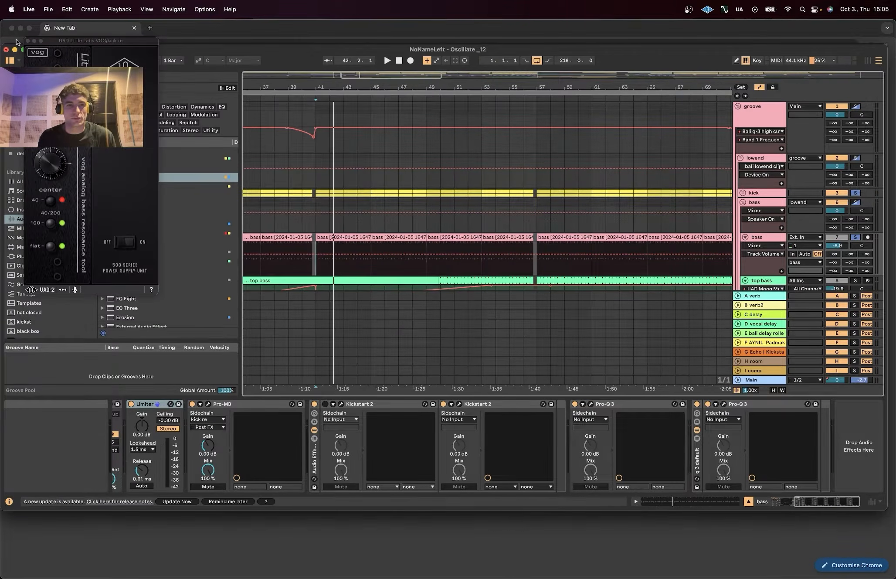
click(27, 42)
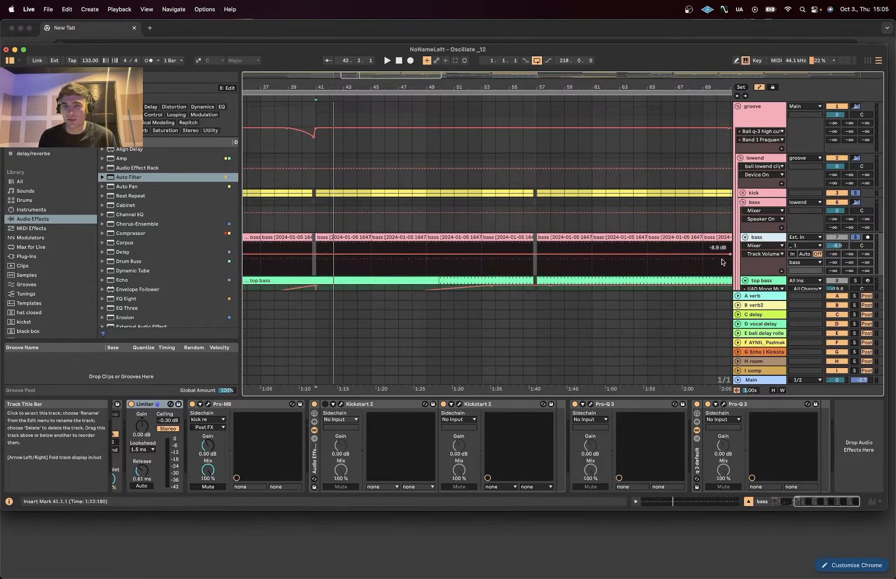
Step: Solo the top bass track, play it from bar 41 and briefly view its Serum synth
scroll(767, 252, down, 3)
click(767, 245)
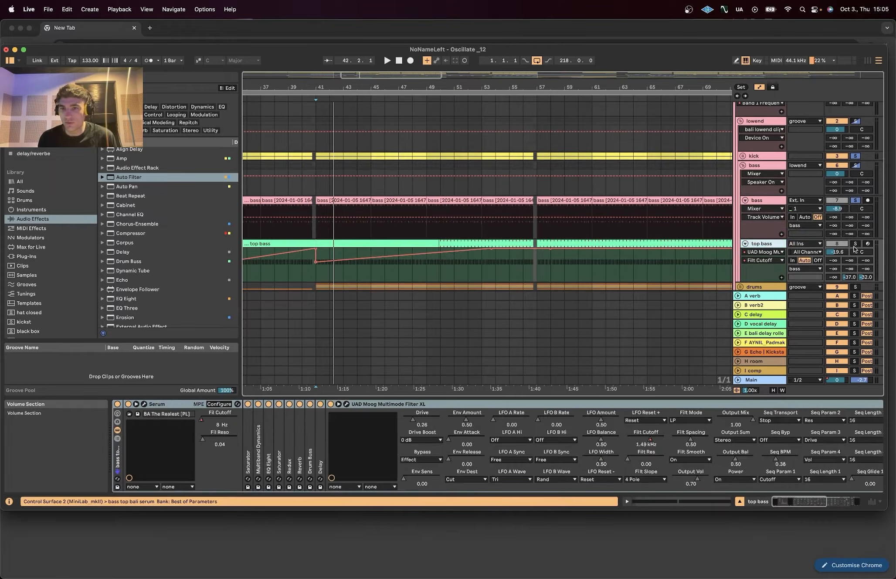
click(855, 245)
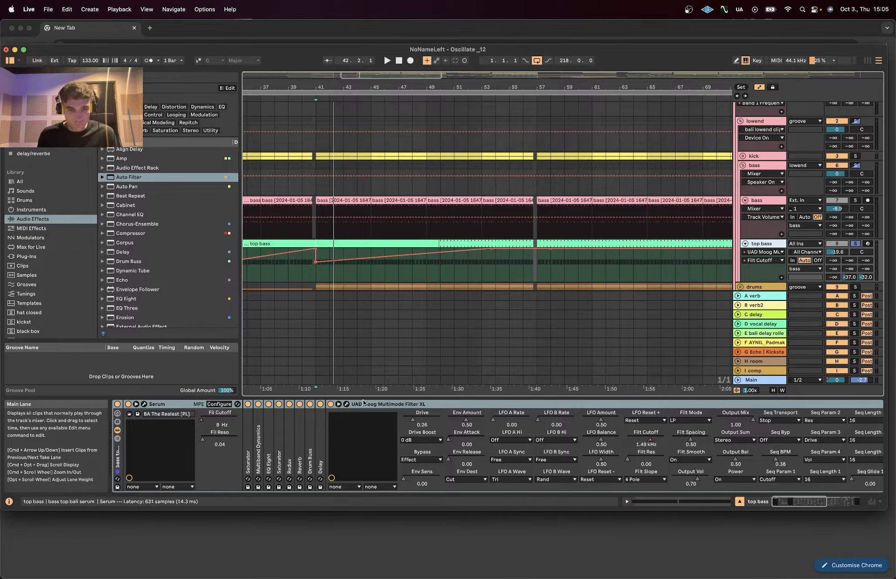
key(space)
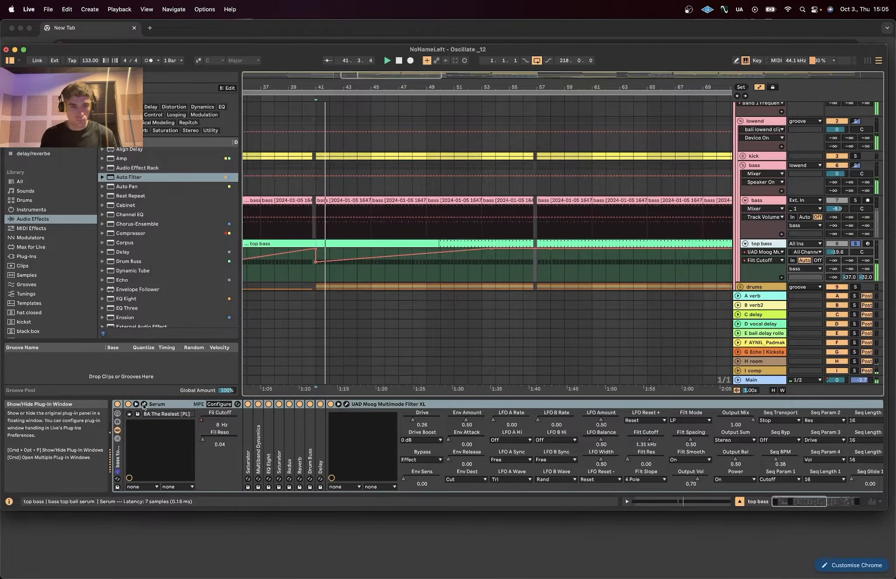
click(144, 404)
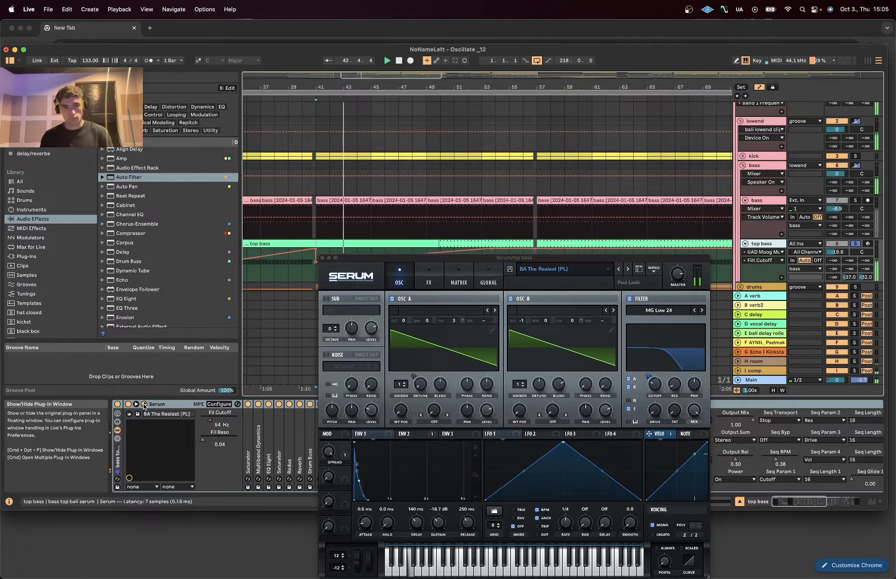
click(144, 404)
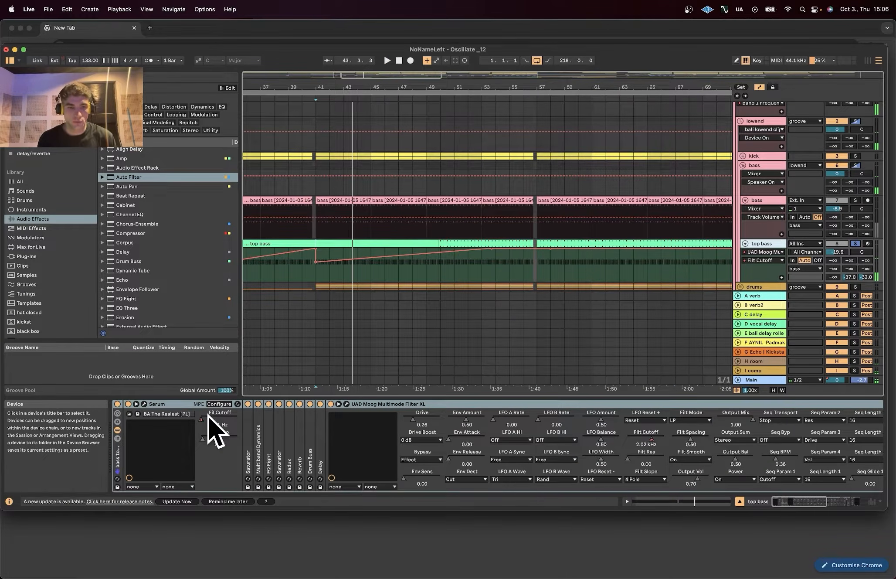
Step: Show the automation of Serum's Fil Cutoff on the top bass track, examine it across the arrangement and play it from bar 41
right_click(208, 415)
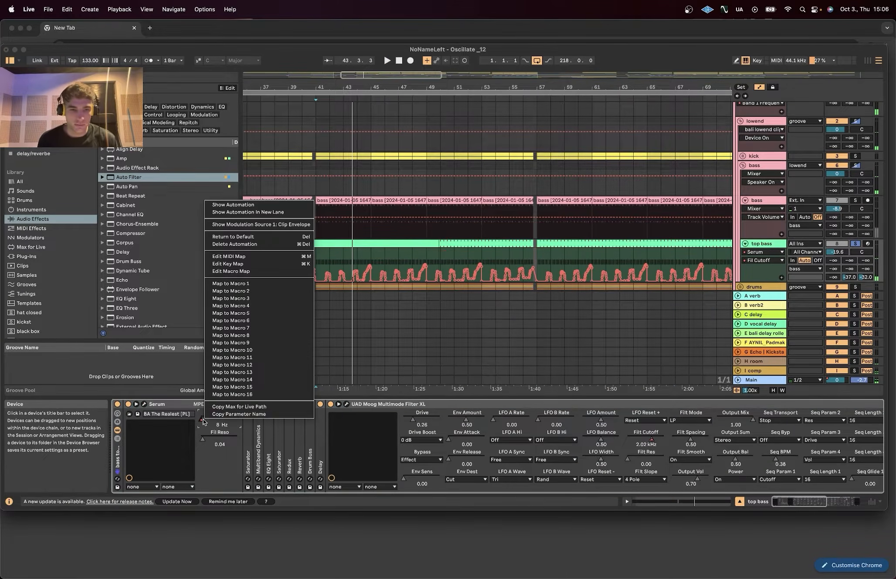
click(226, 205)
drag(387, 74, 450, 74)
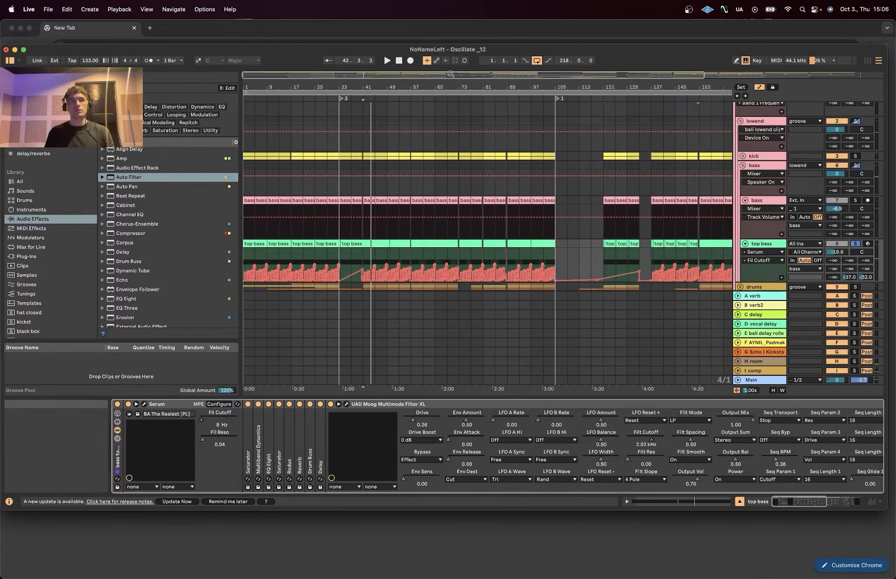
click(365, 257)
drag(360, 87, 360, 126)
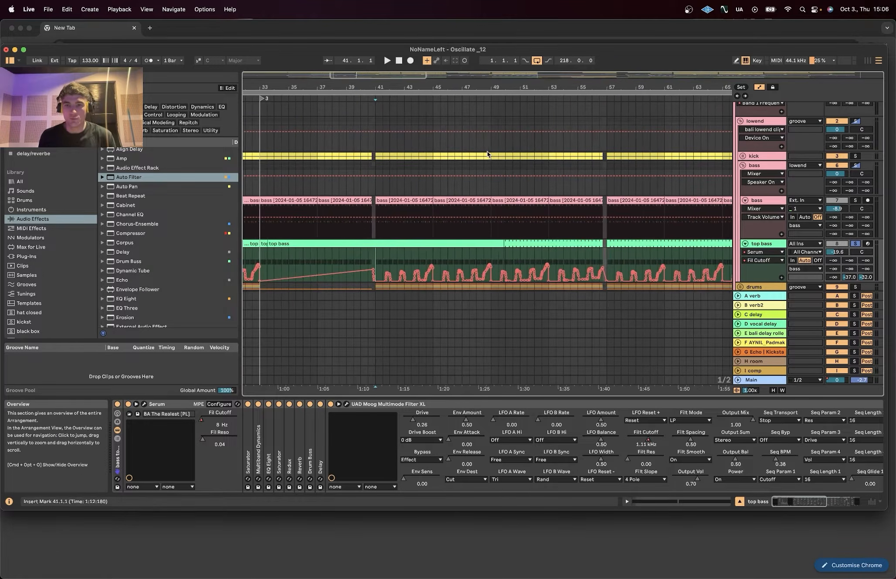
key(space)
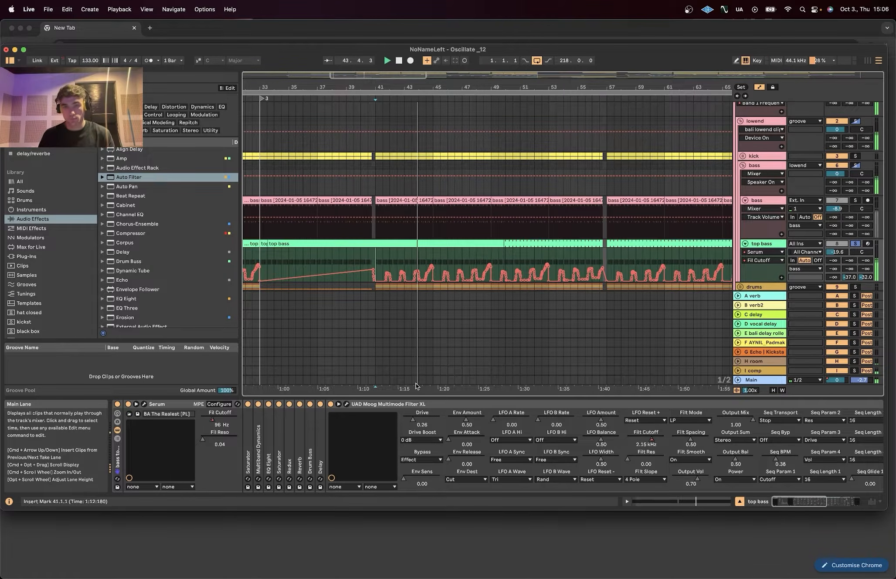
Step: Solo the whole lowend group and play it from bar 41
key(space)
click(856, 122)
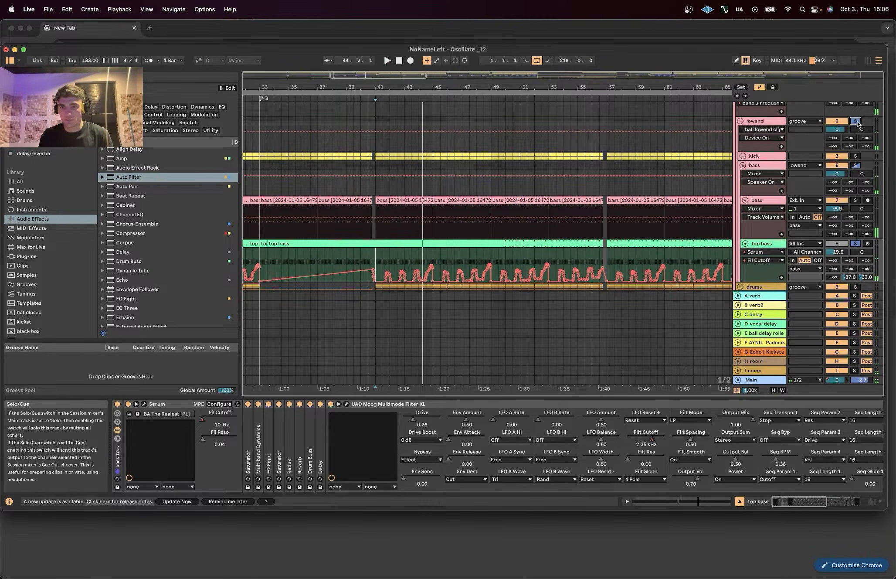
key(space)
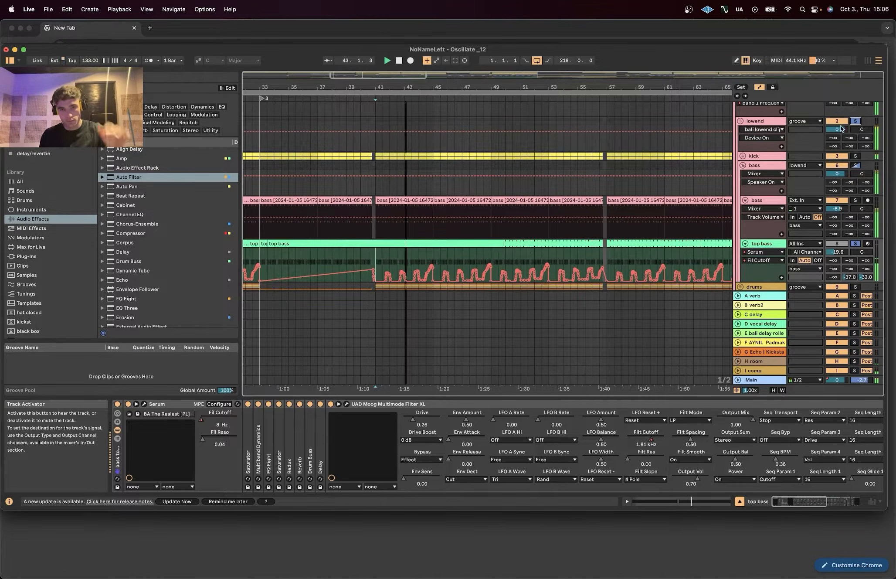
Step: Open the top bass's Serum and examine its oscillator and FX pages
click(143, 404)
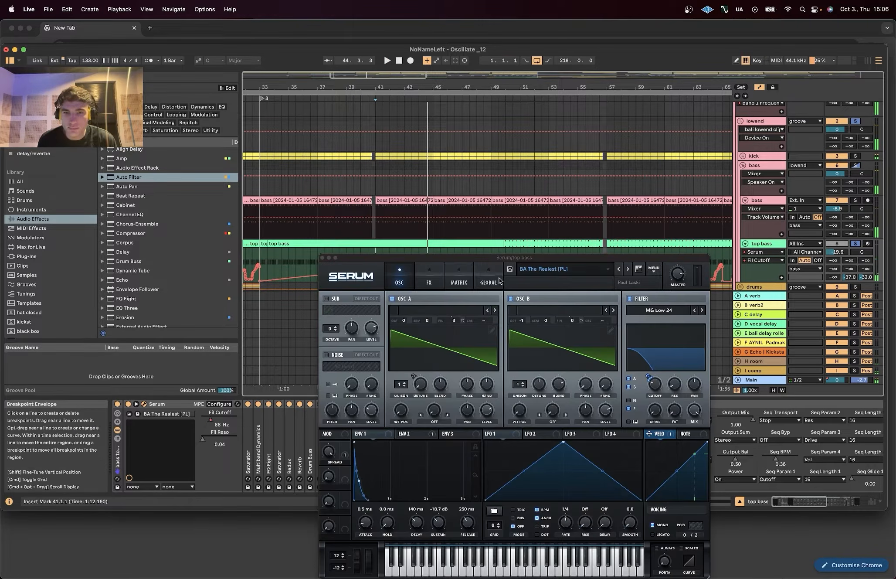
drag(492, 261, 306, 136)
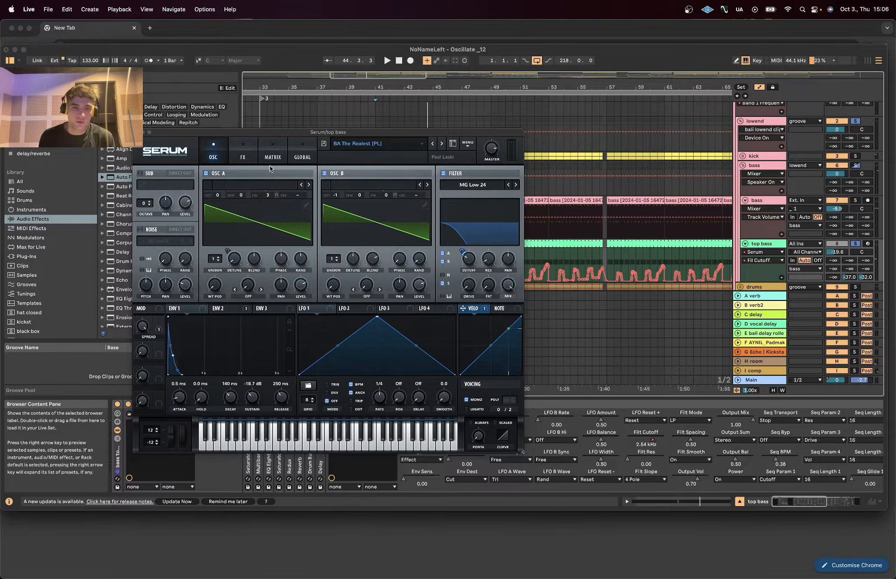
click(245, 153)
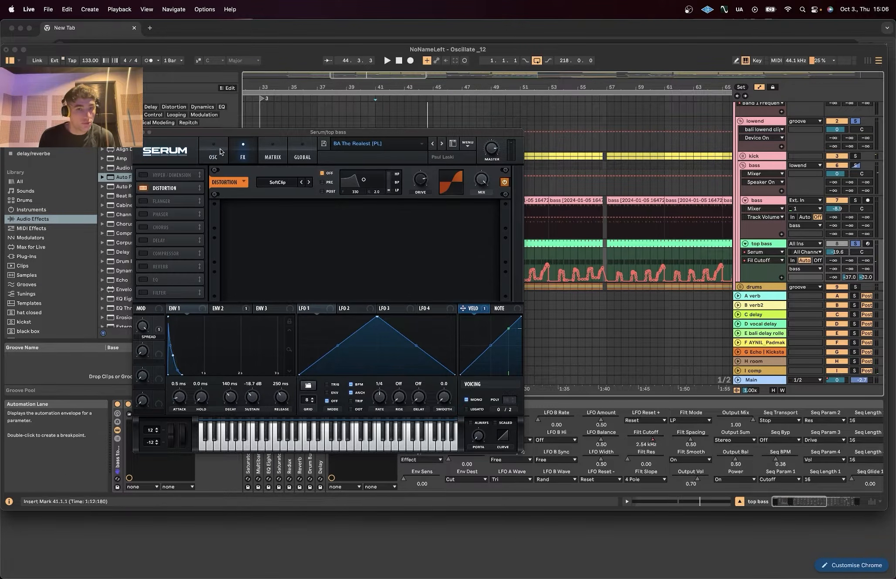
click(219, 153)
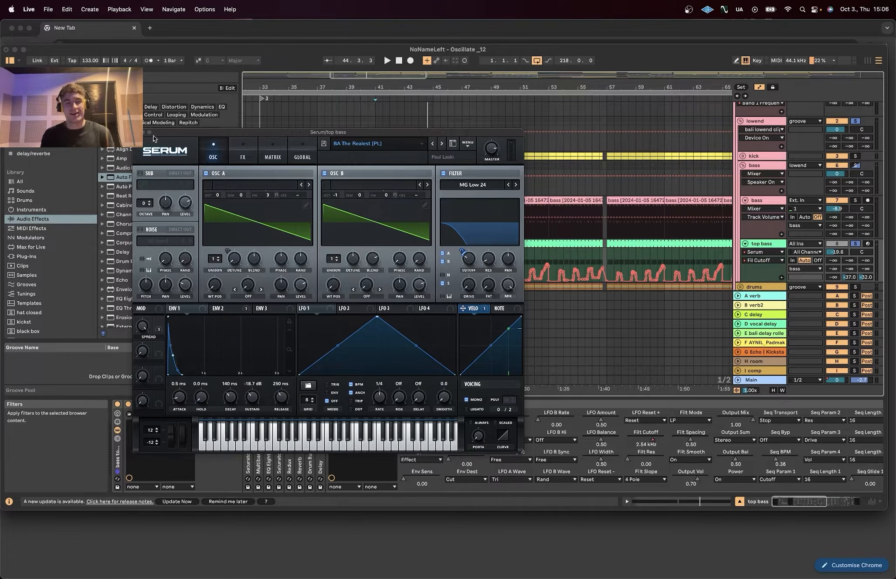
Step: Unfold the first Saturator in the top bass rack and play the track soloed from bar 41
click(251, 443)
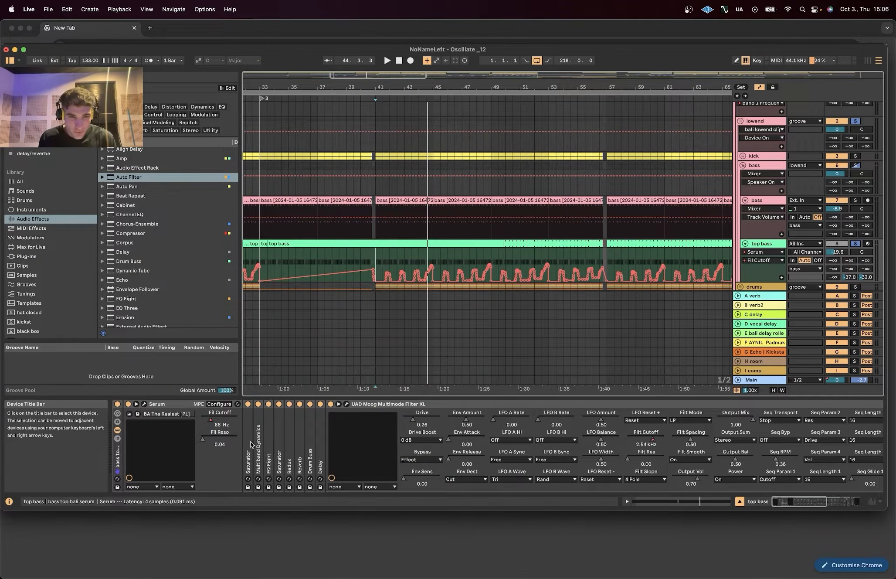
double_click(251, 444)
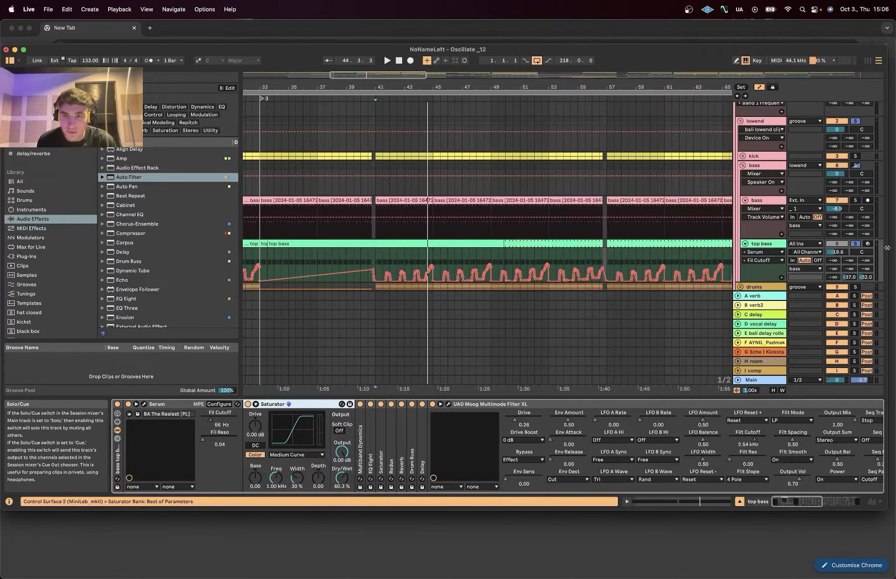
click(856, 244)
key(space)
click(857, 244)
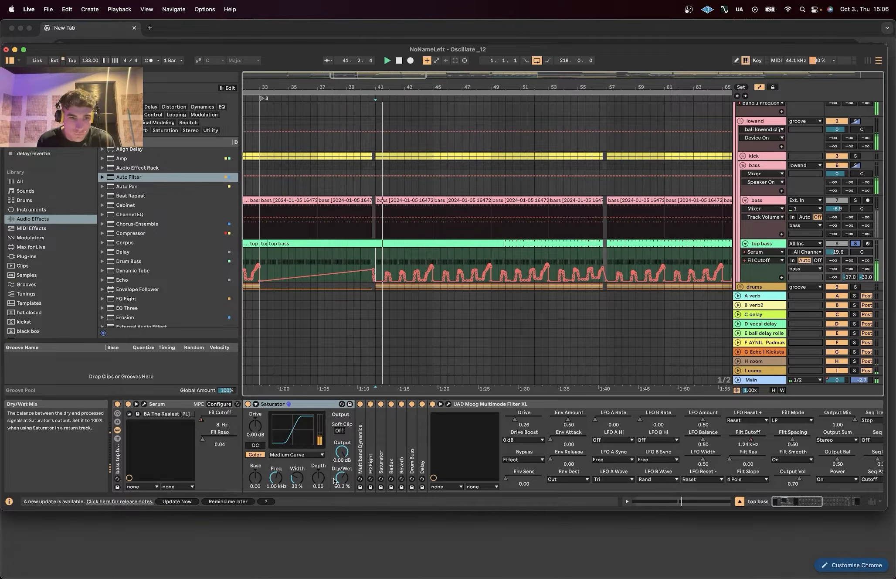
Step: Unfold the top bass's Multiband Dynamics and play the track from bar 41 to examine its band activity
double_click(361, 430)
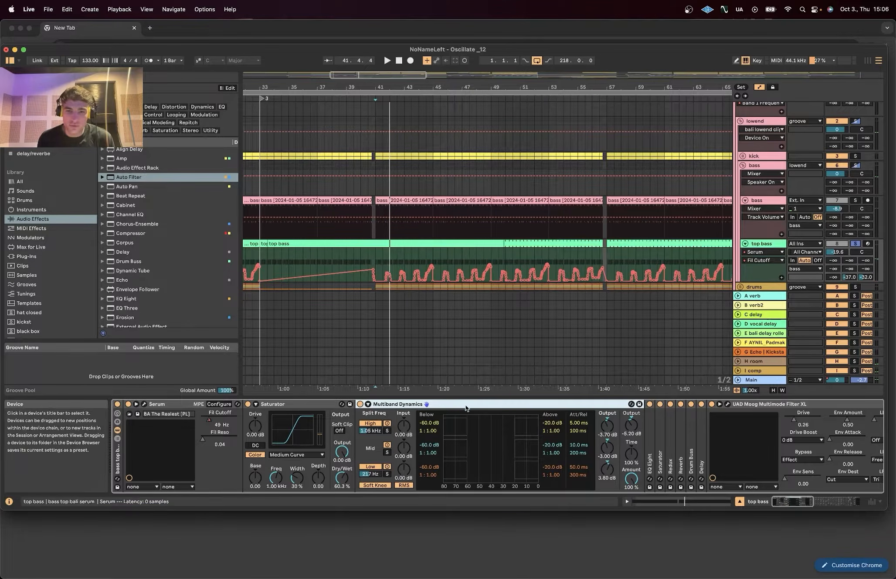
click(333, 406)
click(421, 403)
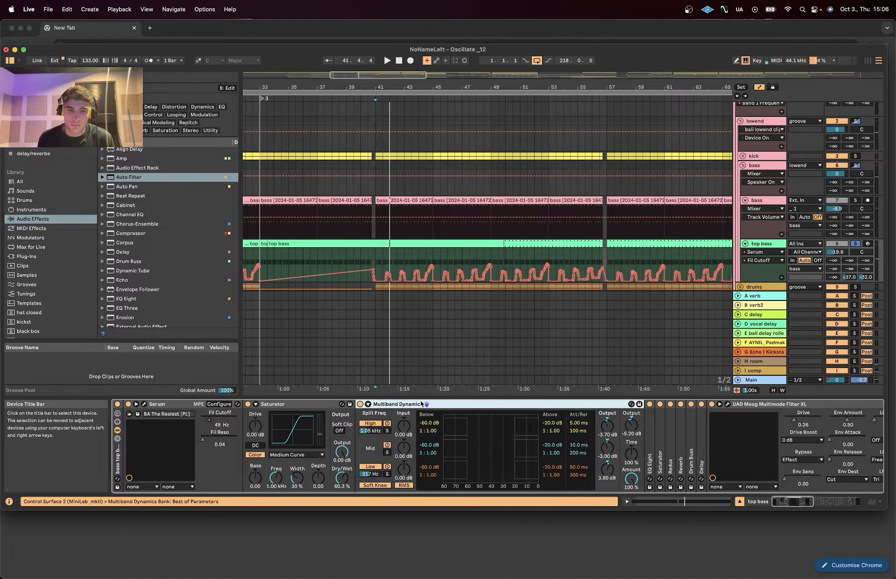
key(space)
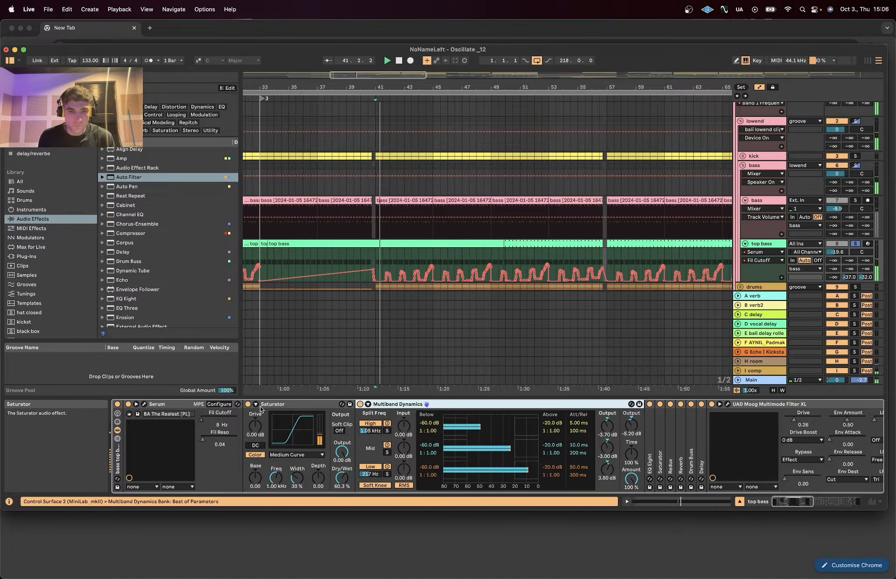
key(space)
Step: Deactivate the top bass effects after the first Saturator, from Multiband Dynamics through the Limiter, EQ Eight, Utility and Kickstart 2
scroll(479, 435, right, 20)
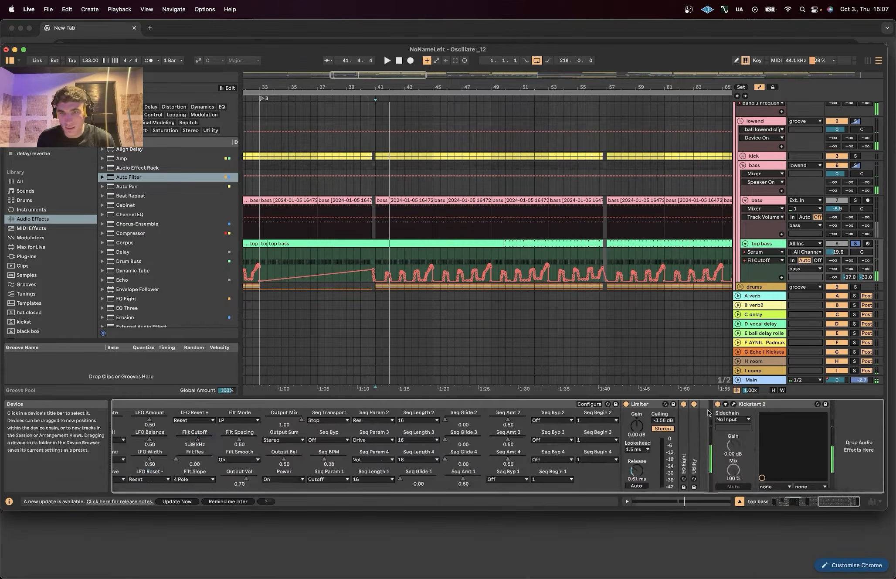
click(748, 405)
scroll(610, 435, left, 20)
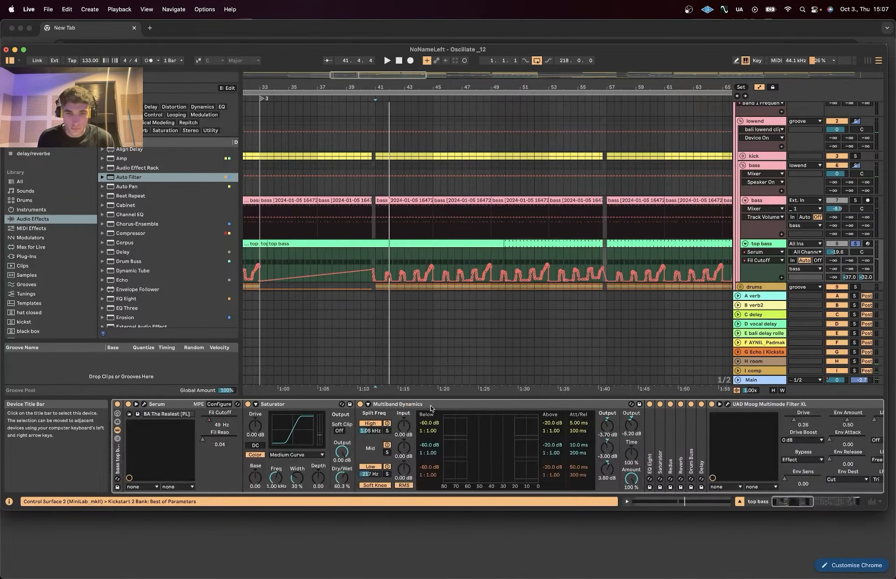
click(465, 405)
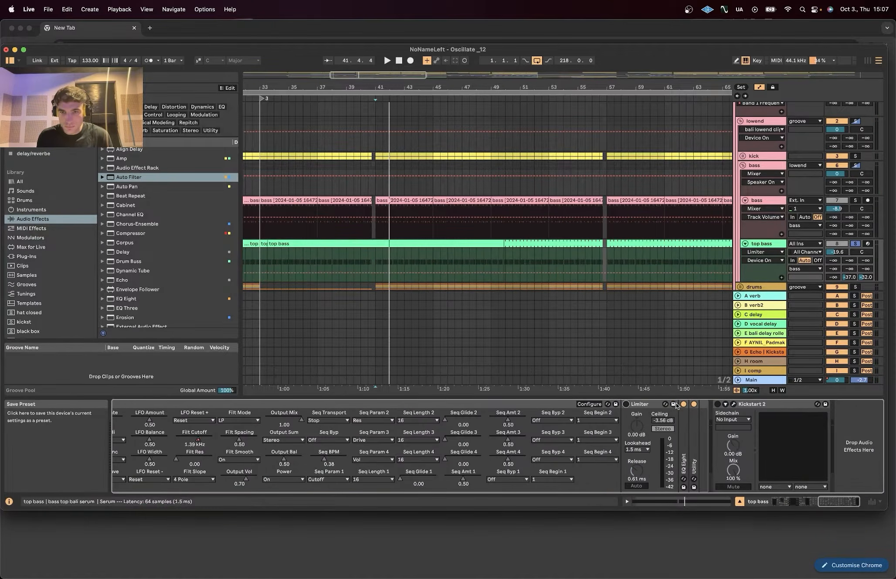
click(683, 404)
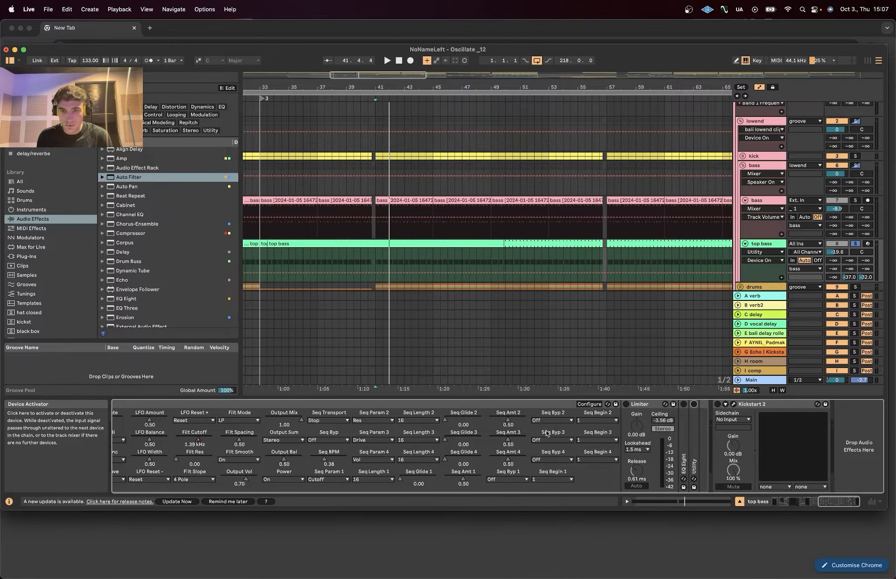
scroll(545, 434, left, 20)
Step: Play the top bass from bar 41 and toggle the first Saturator off and on to compare its effect
key(space)
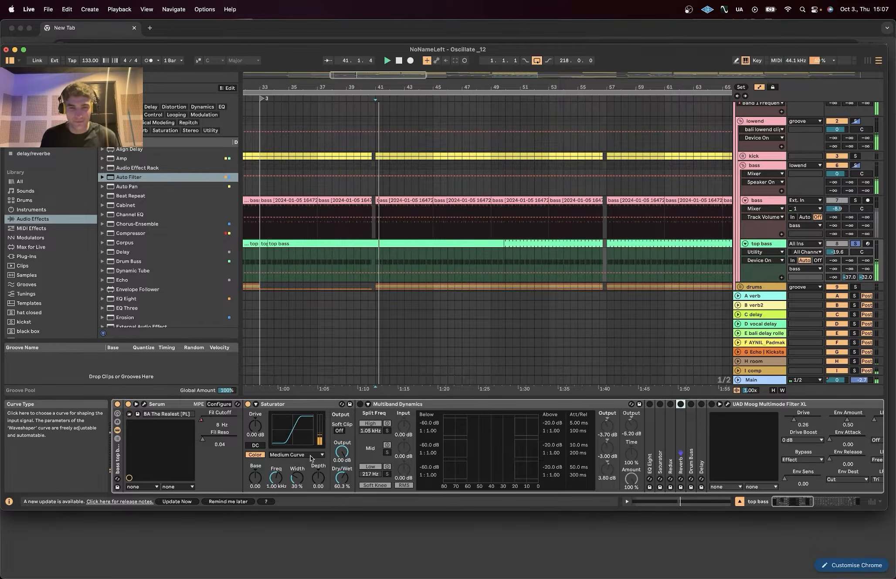
click(248, 404)
click(248, 404)
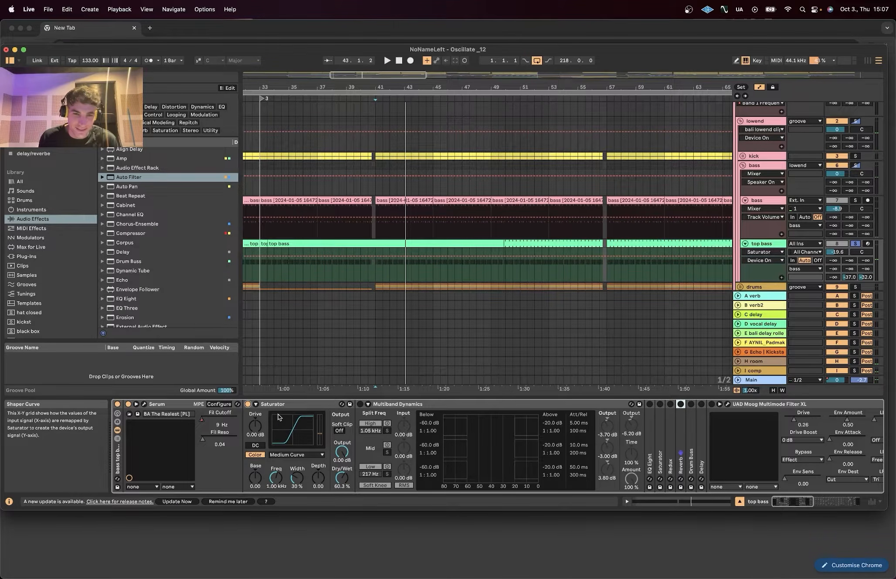
Step: Reactivate Multiband Dynamics on the top bass during playback to hear its effect, and stop playback
click(359, 404)
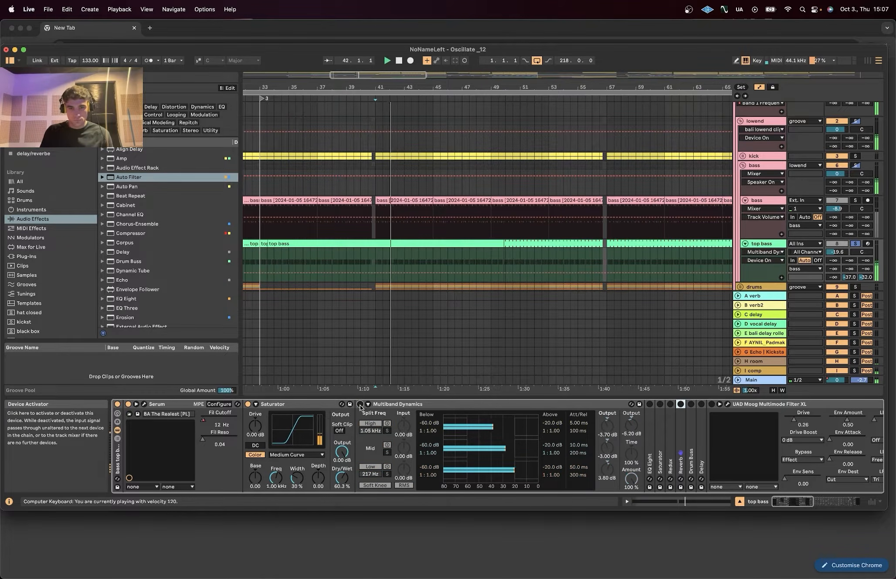
scroll(452, 445, right, 6)
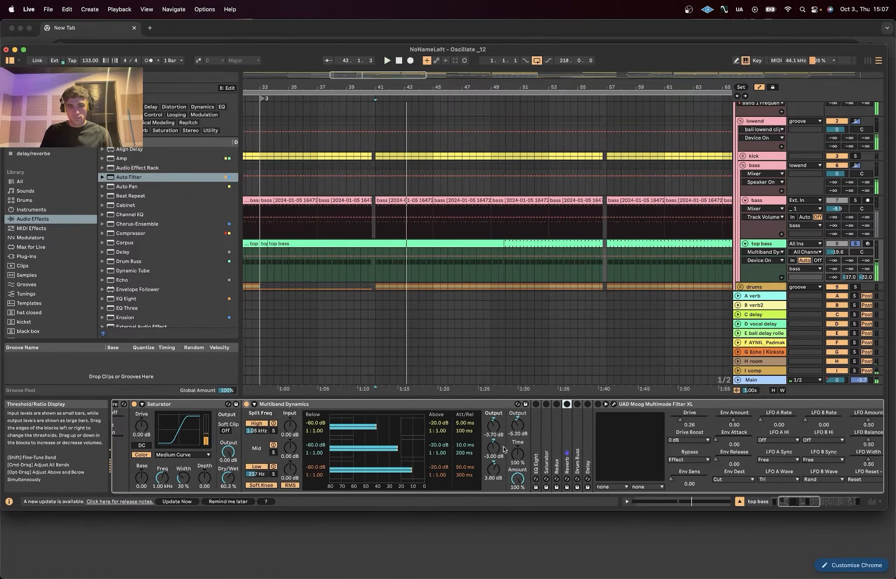
key(space)
scroll(461, 443, right, 1)
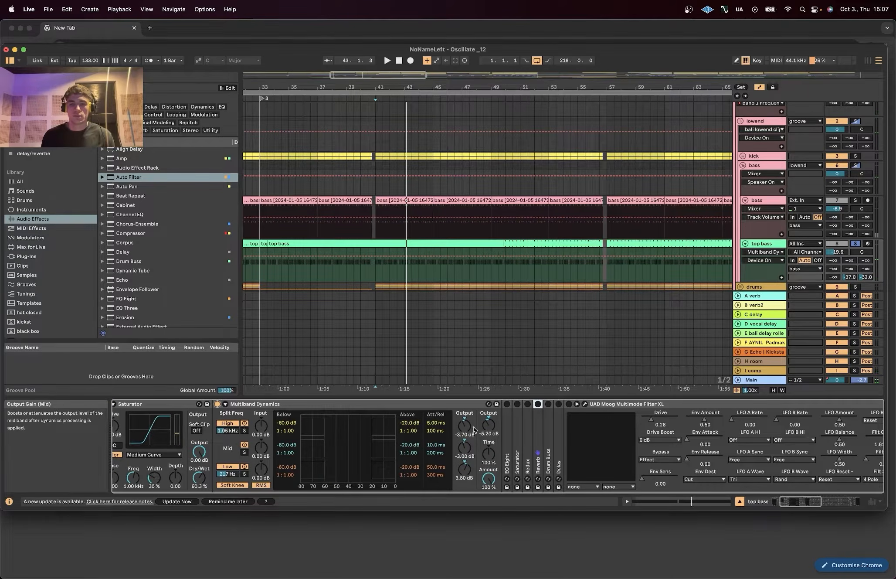
scroll(539, 472, right, 2)
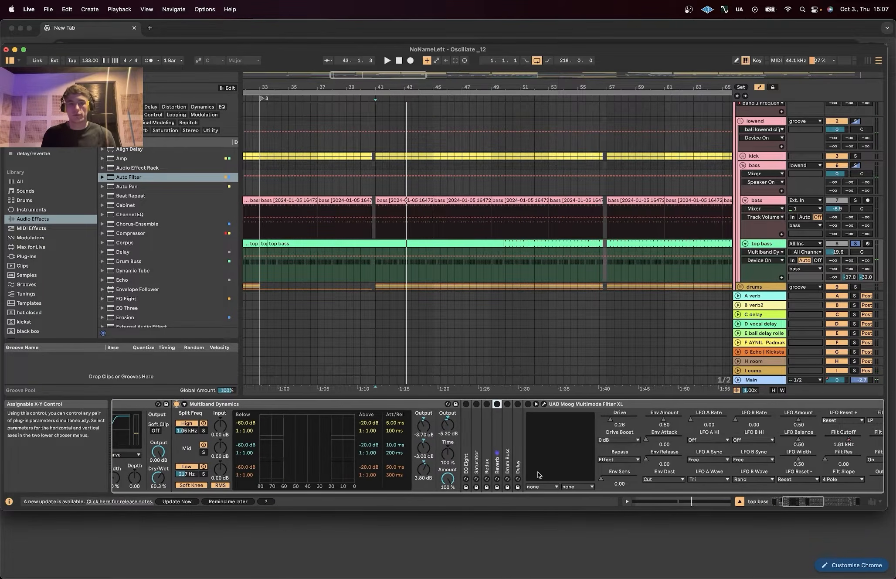
Step: Play the top bass from bar 41 and reactivate and unfold the EQ Eight after Multiband Dynamics
key(space)
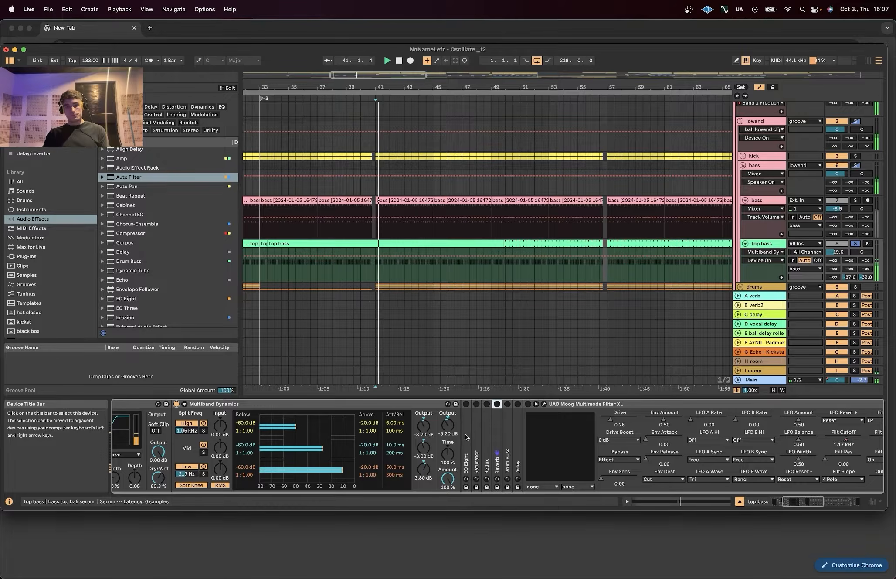
click(466, 404)
double_click(466, 421)
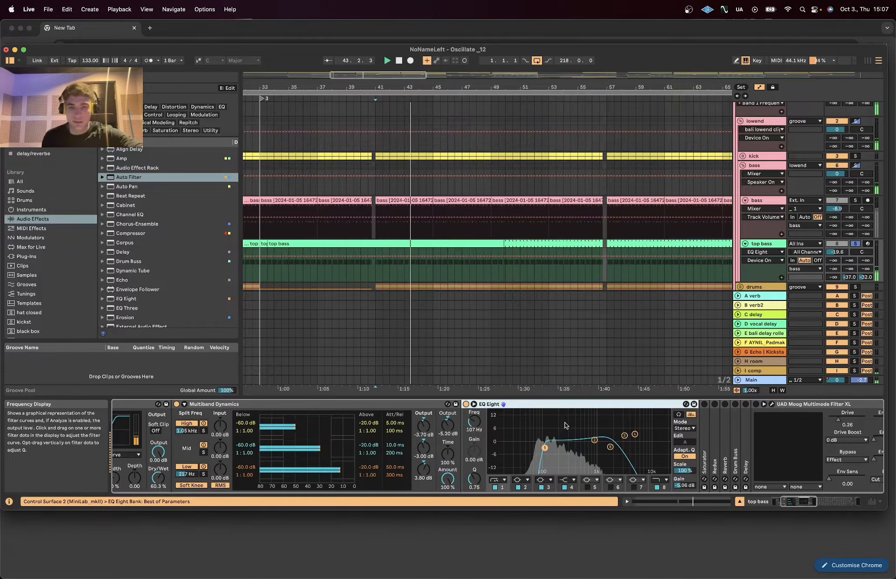
scroll(562, 473, right, 1)
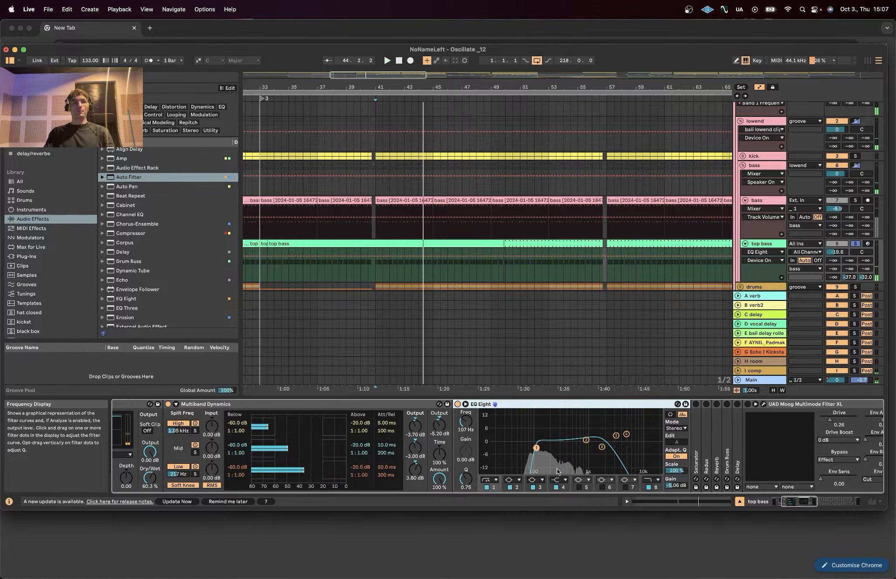
Step: Unfold and reactivate the second Saturator and the Redux in the top bass chain while auditioning from bar 41
scroll(523, 458, right, 10)
double_click(450, 433)
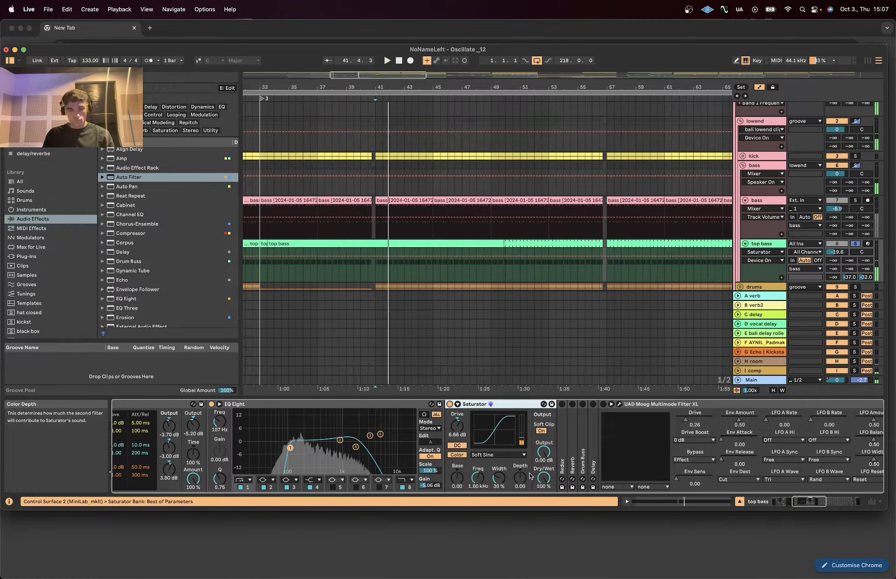
double_click(558, 450)
scroll(557, 445, right, 8)
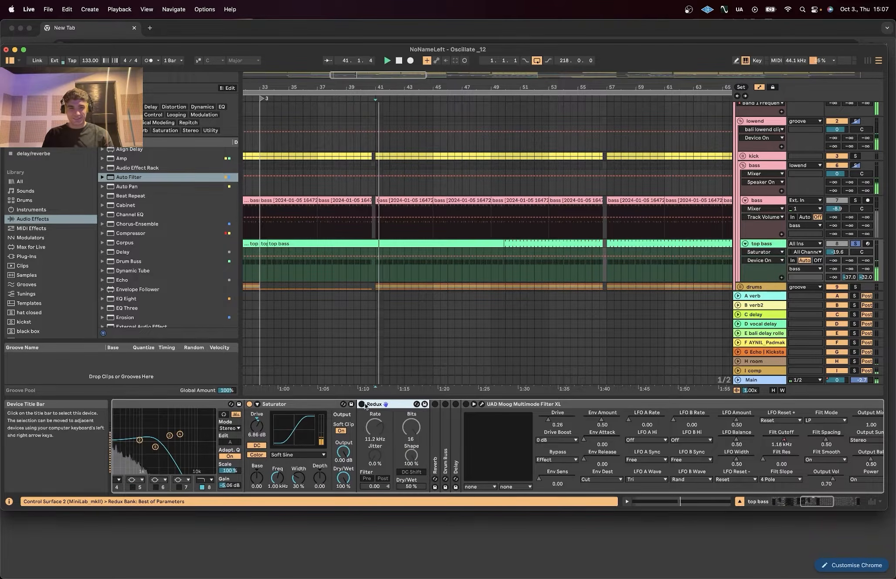
key(0)
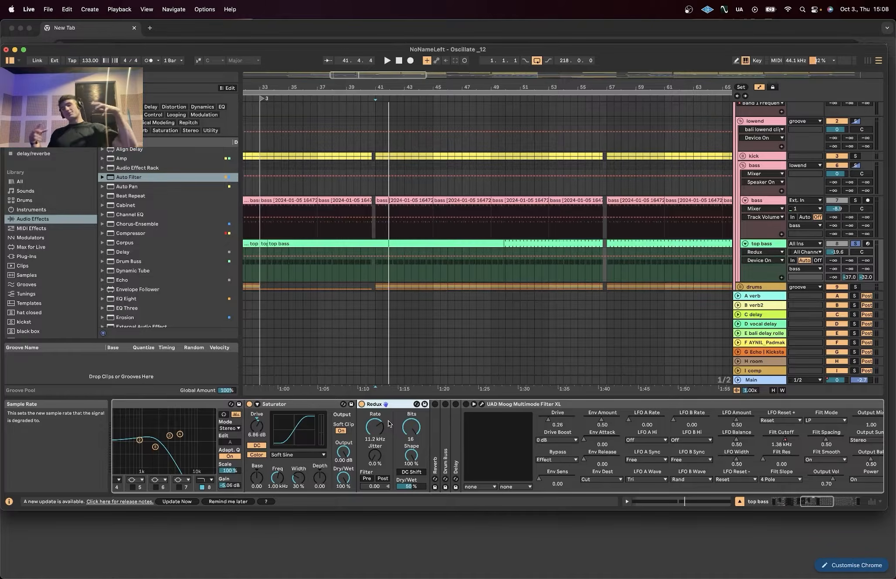
Step: Play the top bass from bar 41 and unfold and reactivate its Reverb
key(space)
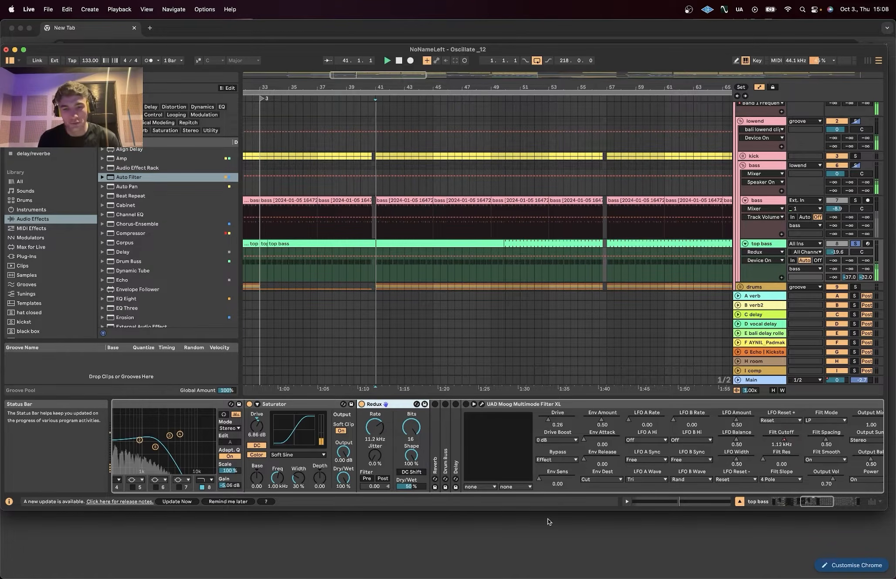
double_click(436, 426)
click(435, 404)
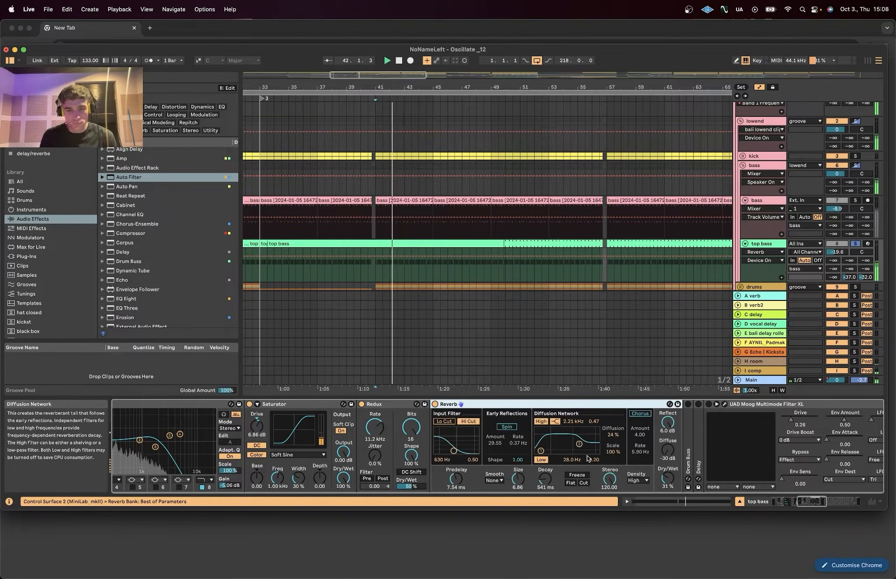
Step: Unfold and reactivate the top bass's Drum Buss, toggling it off and on during playback to compare
scroll(587, 458, right, 5)
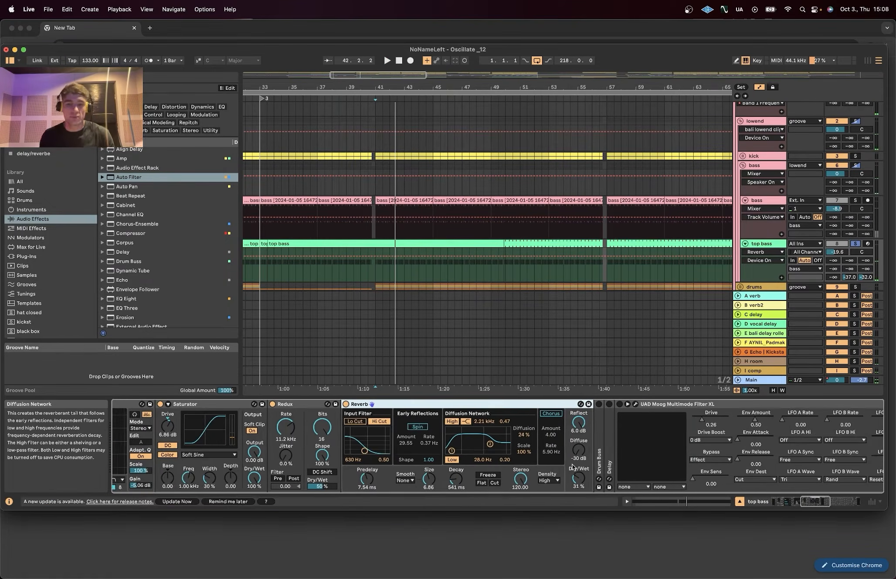
double_click(566, 460)
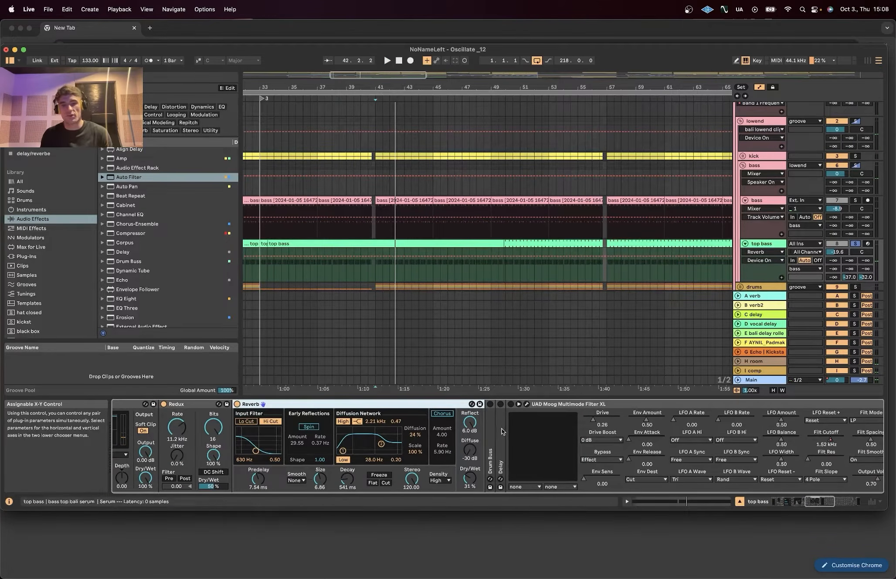
click(490, 404)
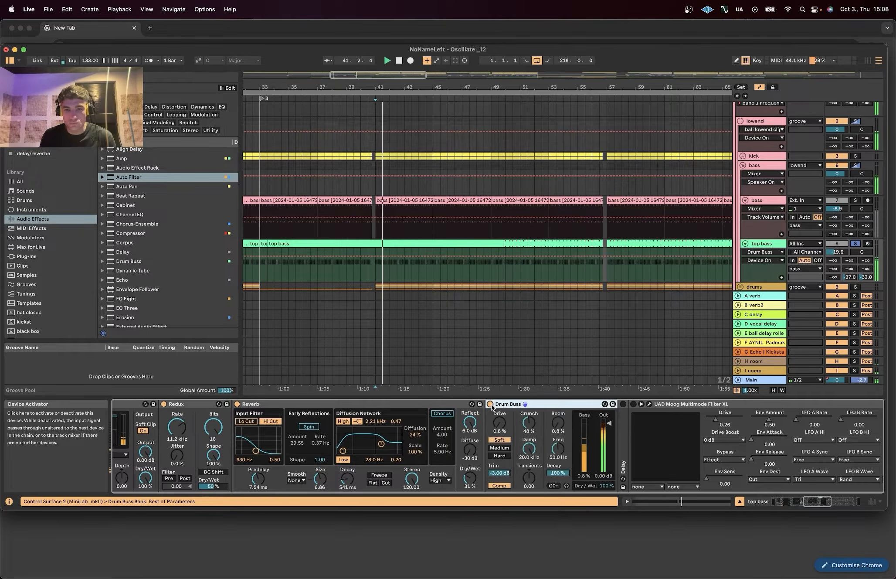
click(490, 404)
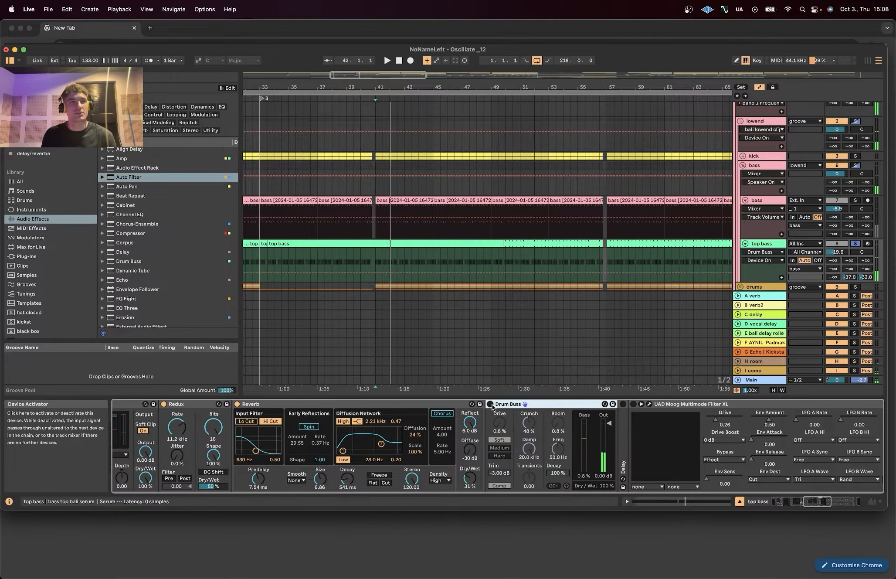
click(490, 404)
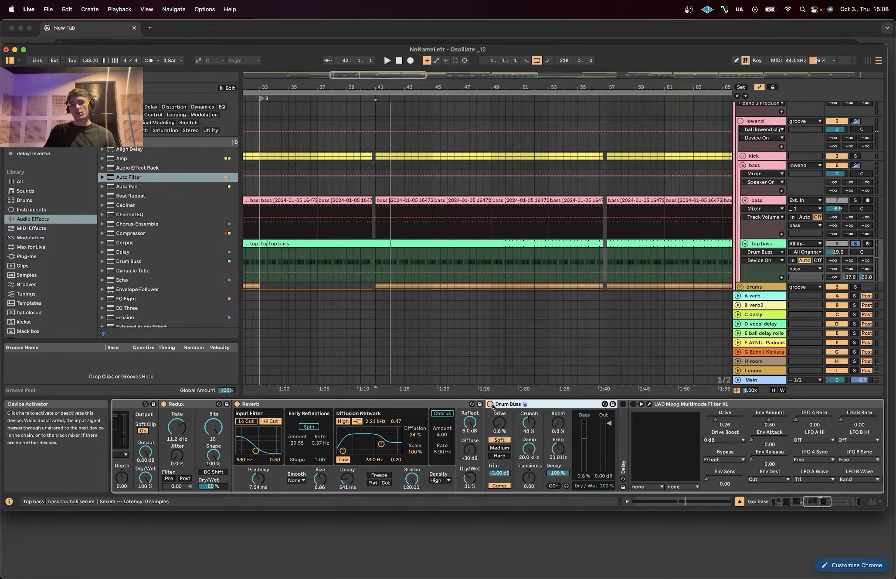
Step: Unfold the top bass's Delay and reactivate it during playback
scroll(522, 434, right, 5)
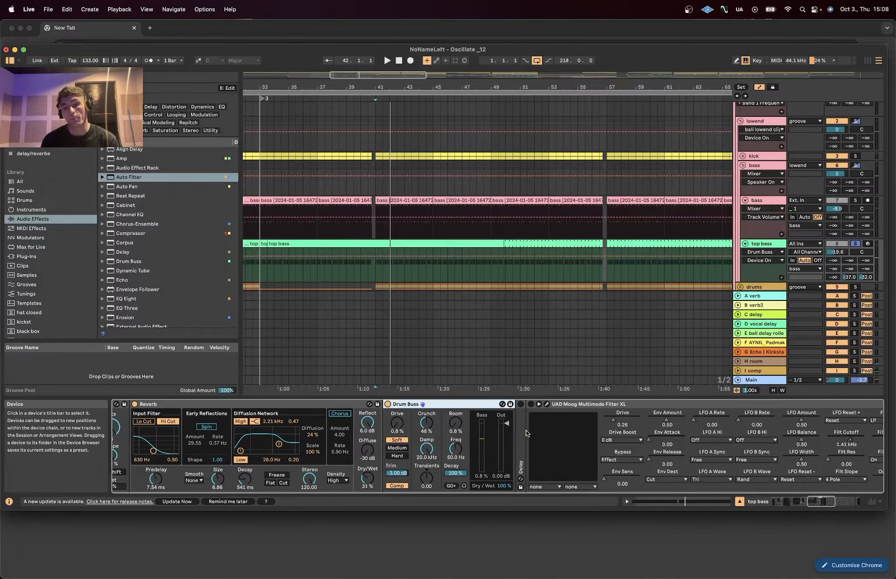
double_click(522, 433)
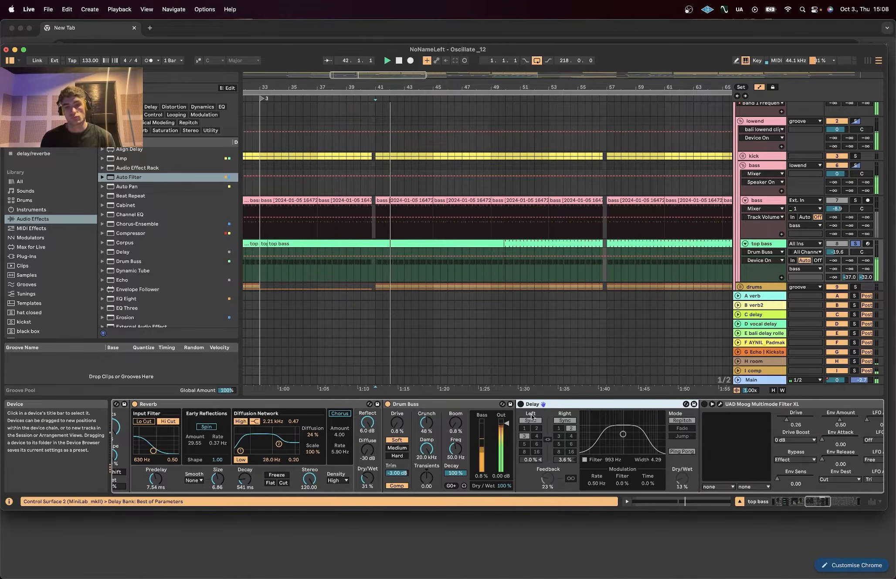
click(521, 404)
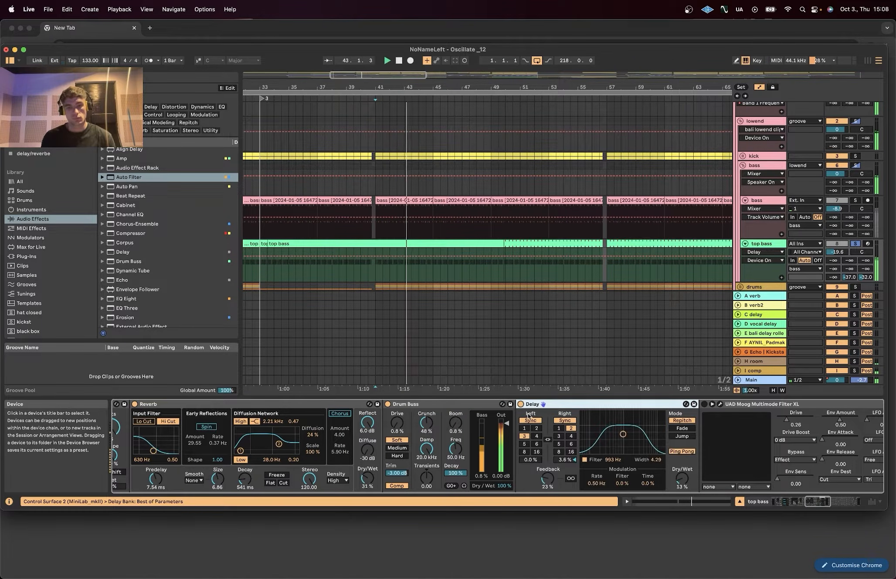
Step: Reactivate the UAD Moog Multimode Filter XL on the top bass and open its plug-in window, clear of the device chain
scroll(380, 405, right, 15)
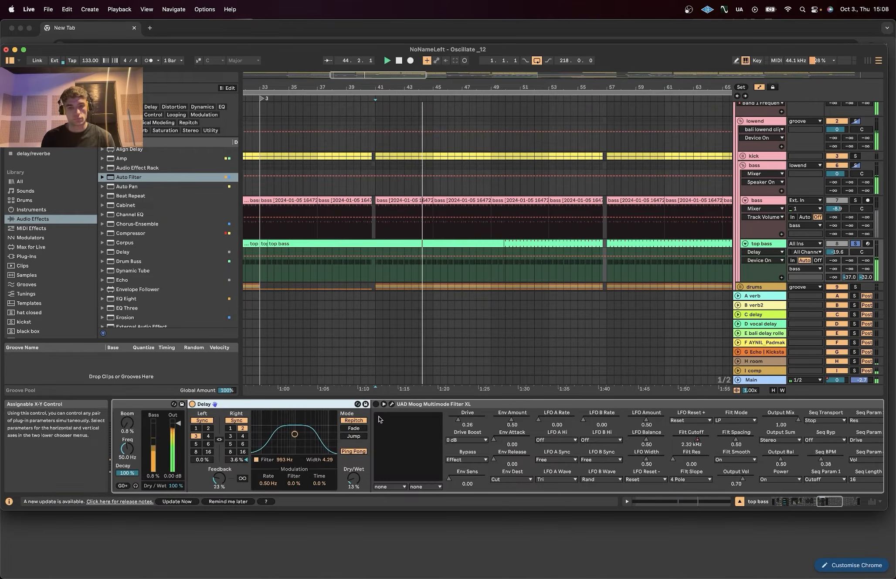
click(377, 405)
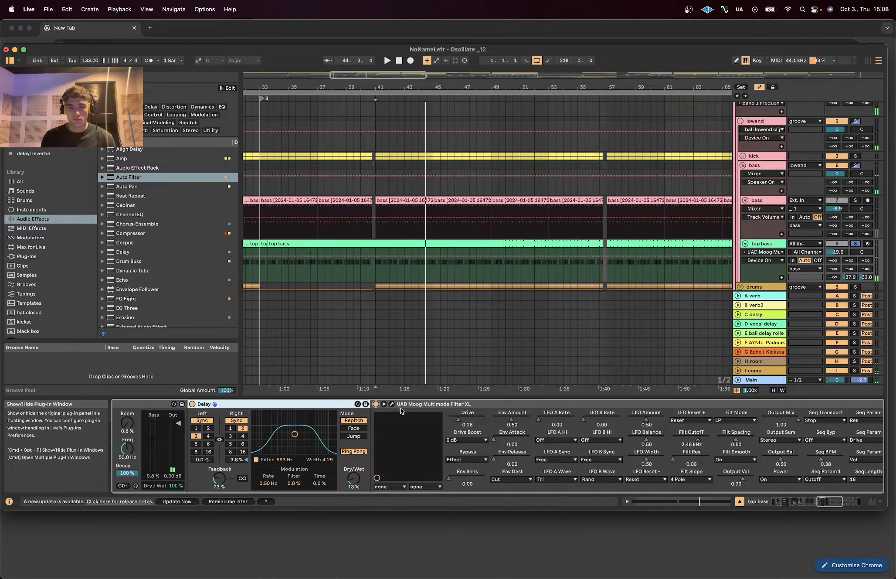
scroll(400, 413, right, 20)
scroll(416, 406, left, 10)
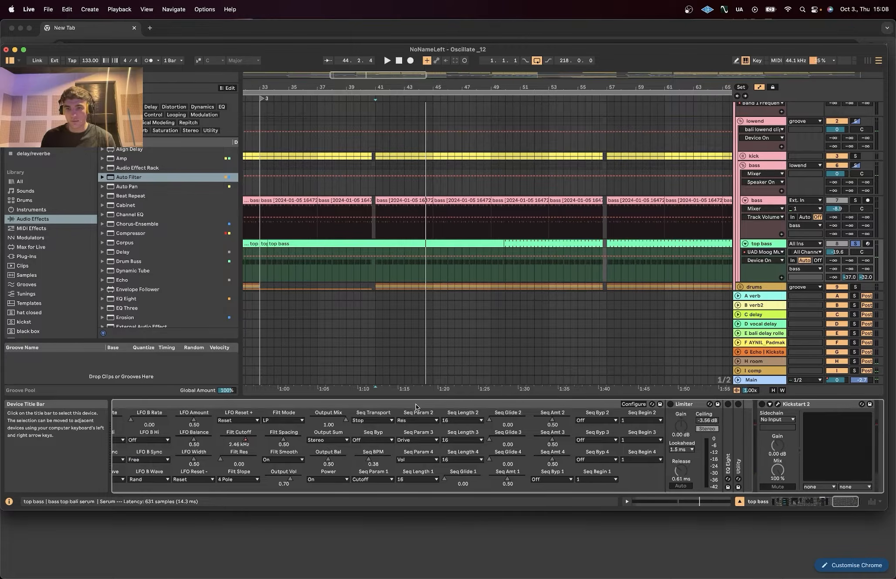
scroll(421, 409, right, 7)
scroll(422, 412, left, 15)
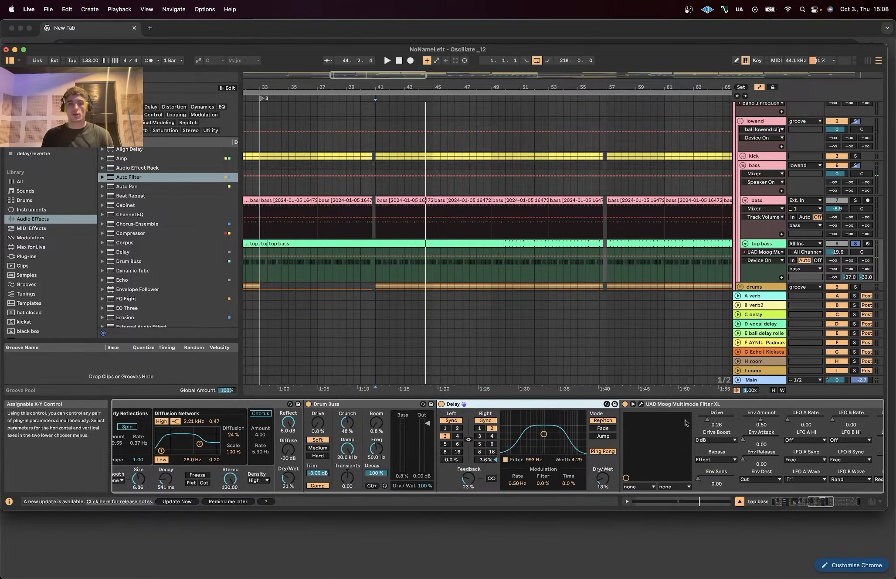
click(640, 405)
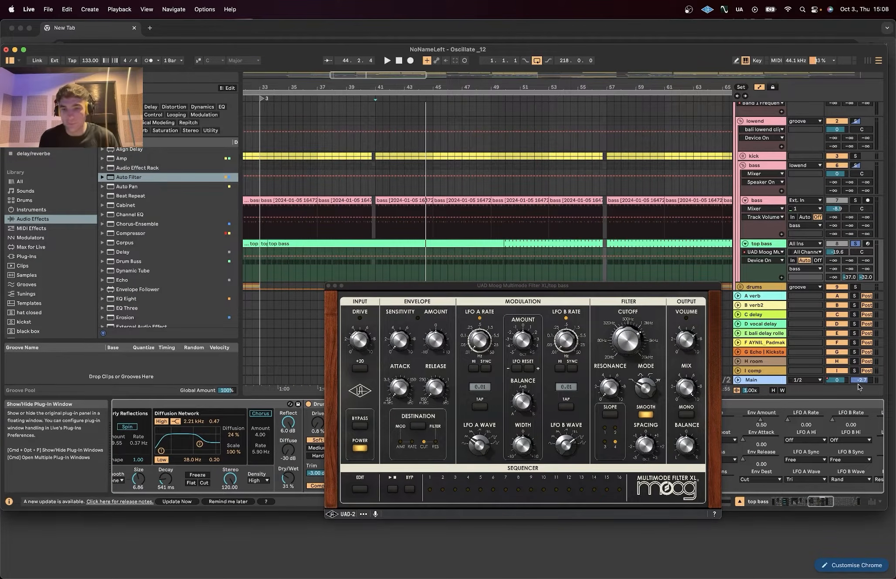
drag(572, 286, 238, 111)
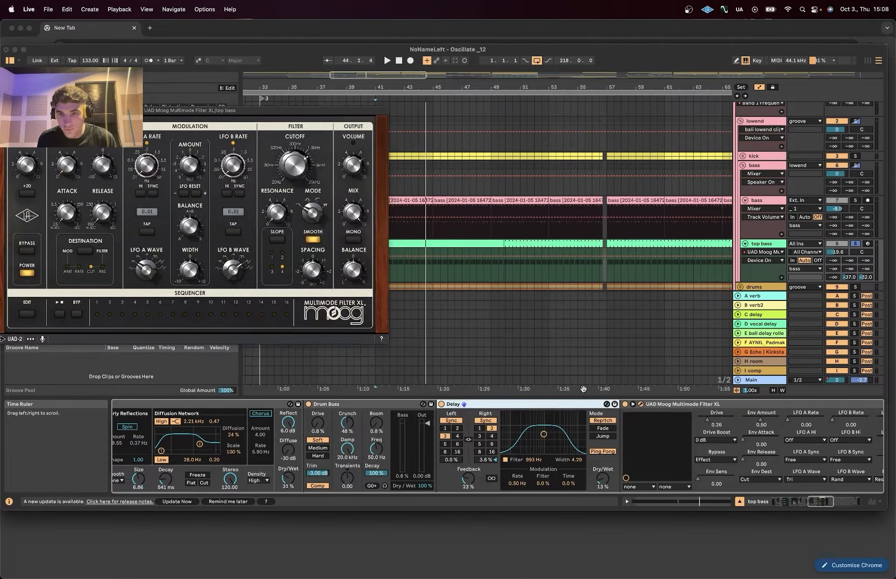
Step: Show the Moog filter's Filt Cutoff automation on the top bass track across the whole arrangement
scroll(677, 476, right, 10)
right_click(677, 445)
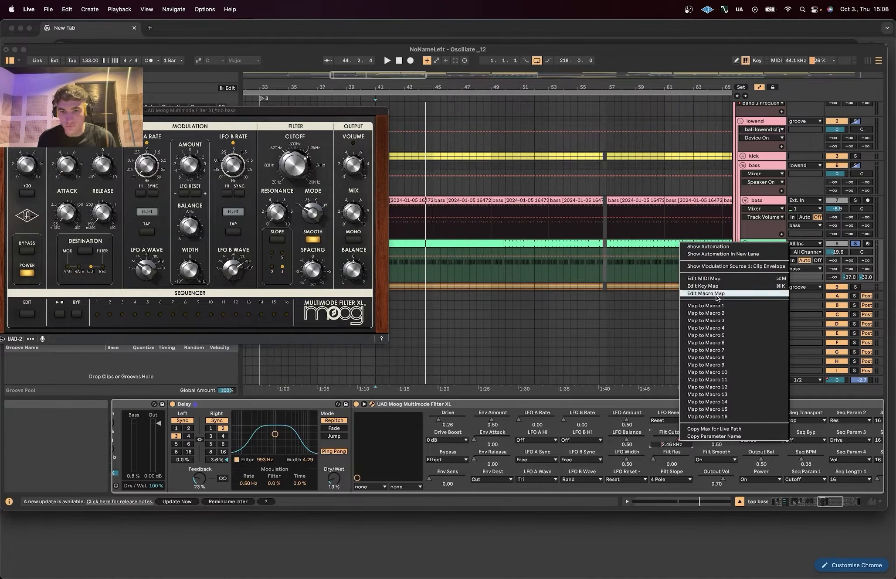
click(709, 246)
drag(173, 109, 153, 120)
double_click(375, 75)
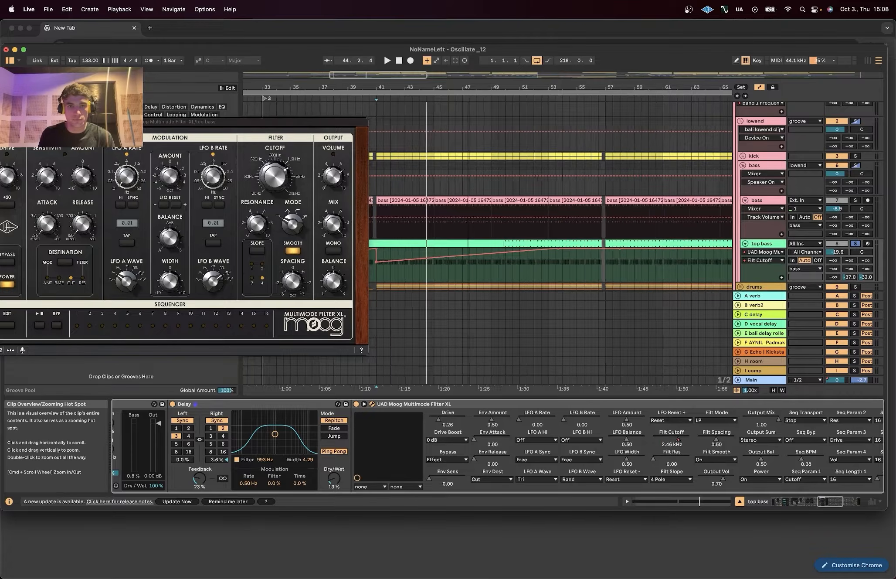
Step: Audition the top bass's cutoff automation sweeps from bar 73 through bars 121 and 129, and close the Moog filter window
click(402, 276)
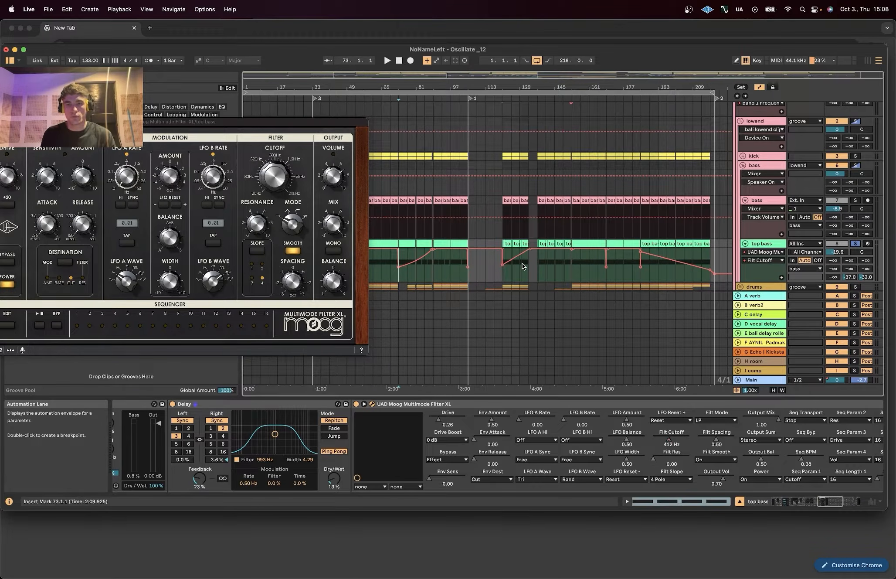
key(space)
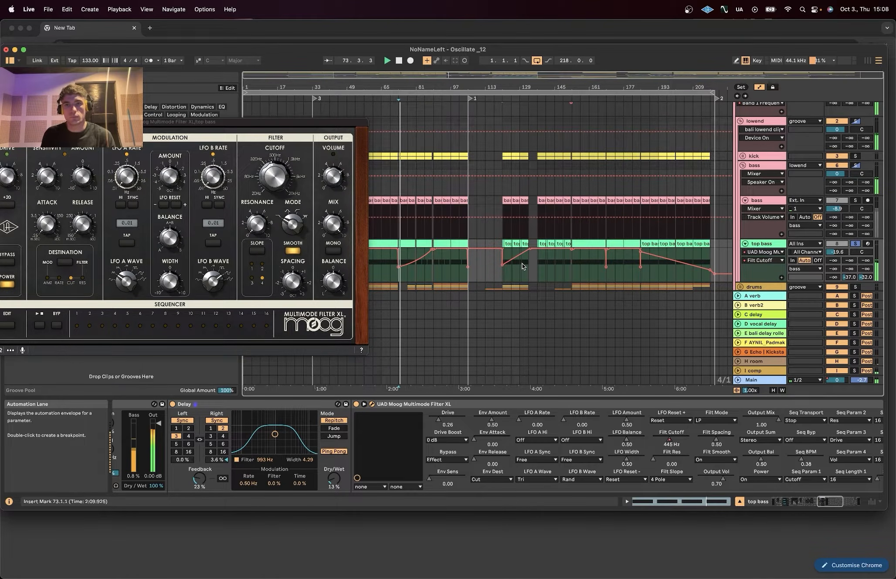
click(431, 271)
click(502, 270)
click(520, 270)
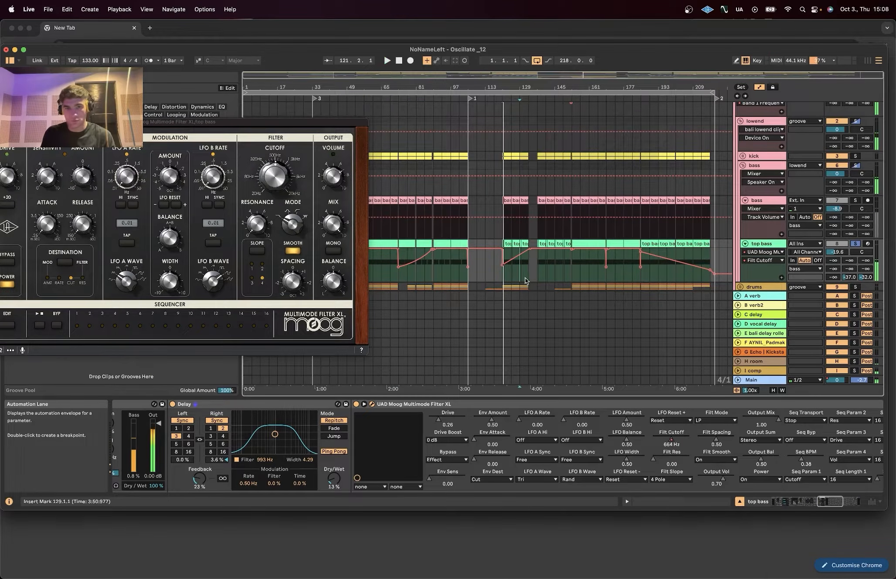
key(space)
drag(166, 123, 399, 142)
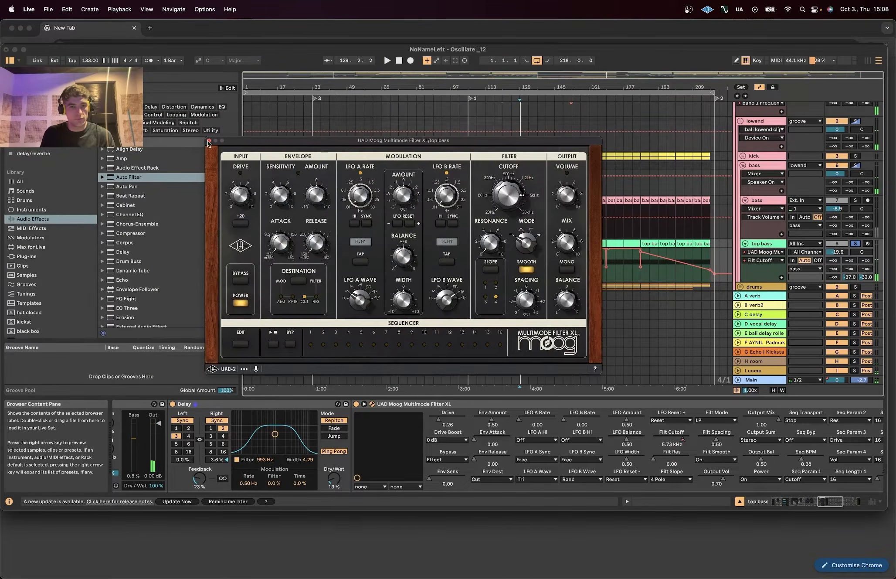
click(209, 140)
Step: Reactivate the top bass's Limiter, playing from bar 129, and unfold the EQ Eight after it
scroll(633, 408, right, 10)
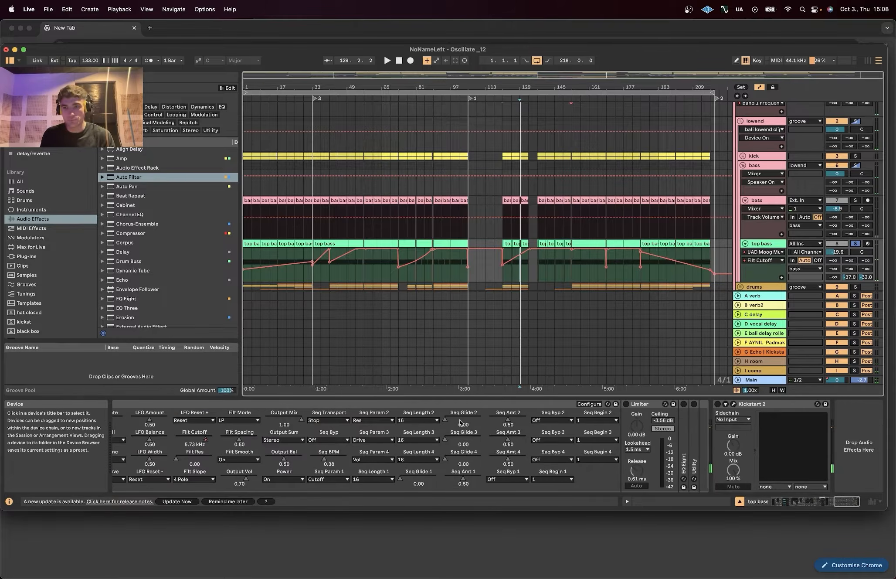
click(626, 405)
key(space)
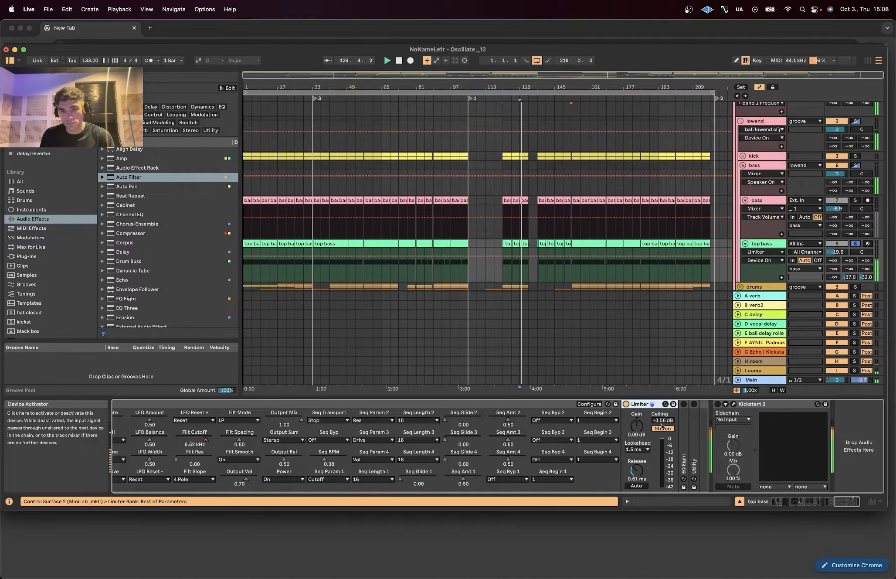
double_click(683, 438)
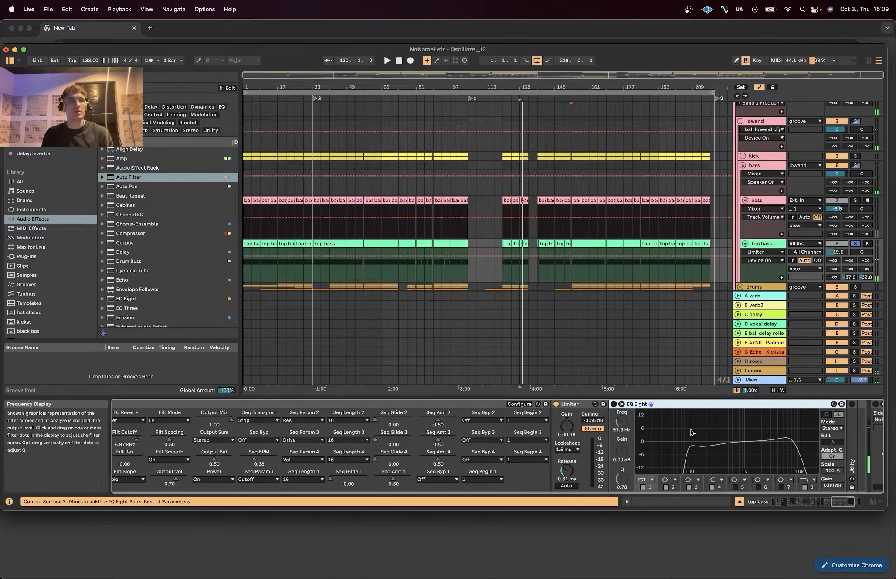
Step: Reactivate the top bass's EQ Eight and unfold the Utility after it, auditioning the track during the changes
click(614, 404)
key(space)
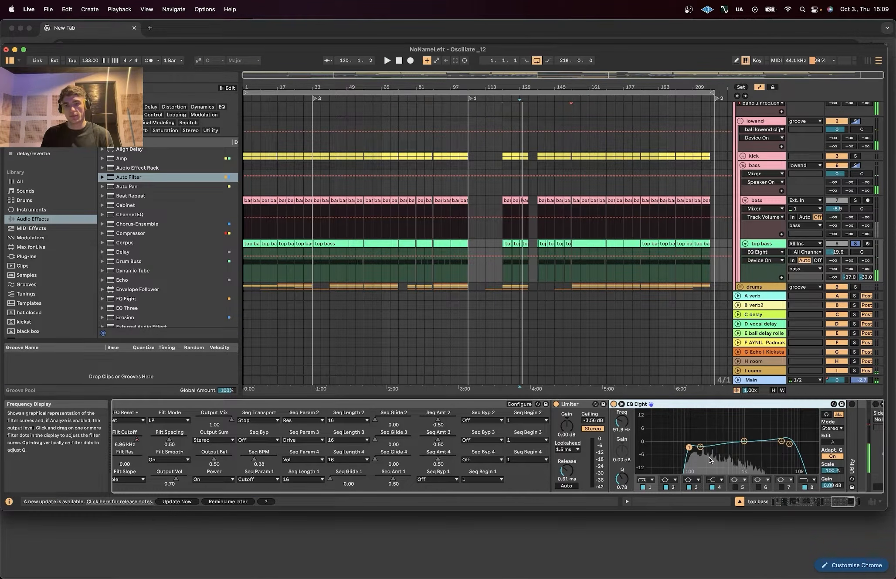
scroll(691, 434, right, 5)
click(694, 438)
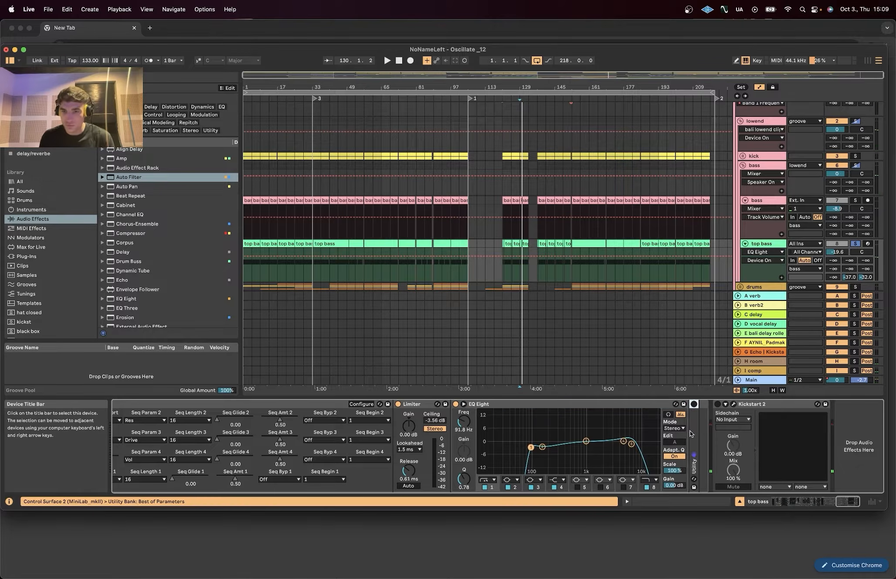
double_click(693, 433)
key(space)
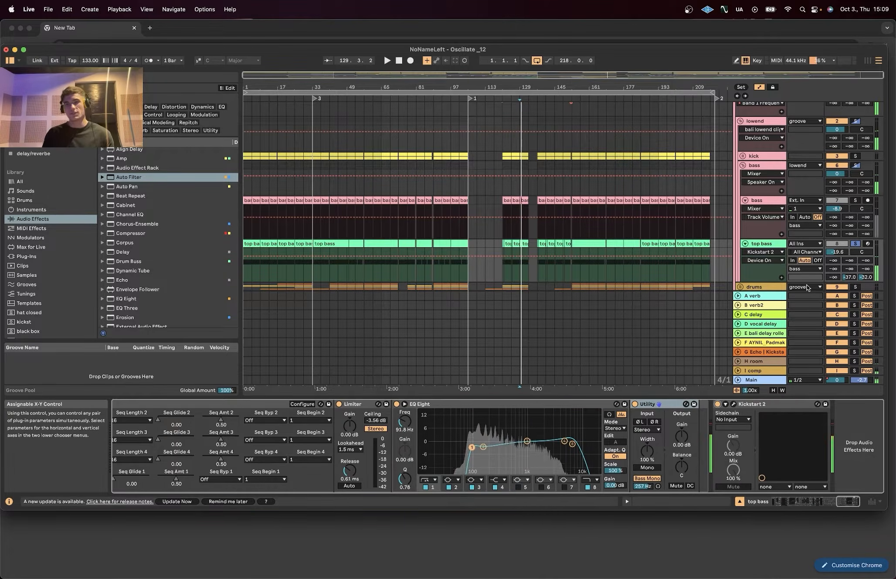
Step: Show the bass group's Limiter and kick-sidechained Compressor, play it from bar 49, and fold the lowend group
click(759, 164)
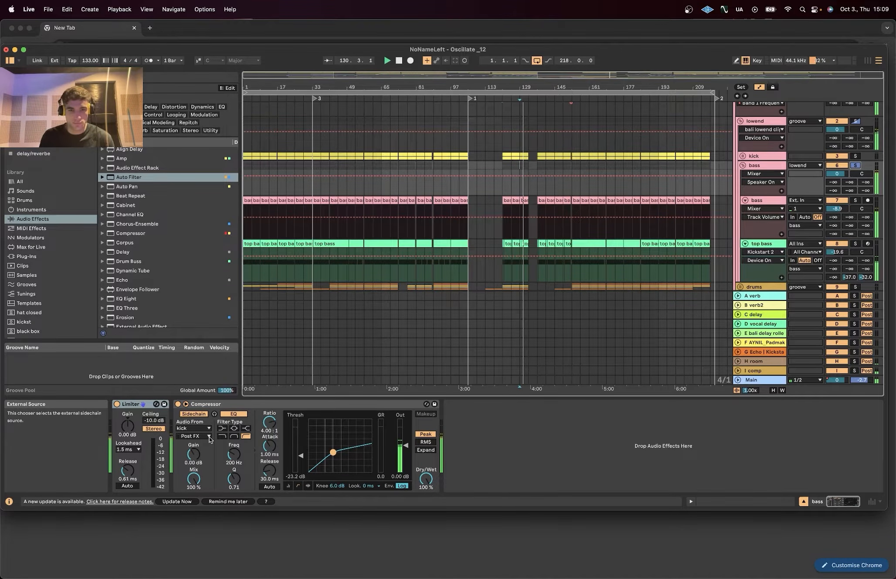
click(352, 196)
scroll(758, 175, up, 2)
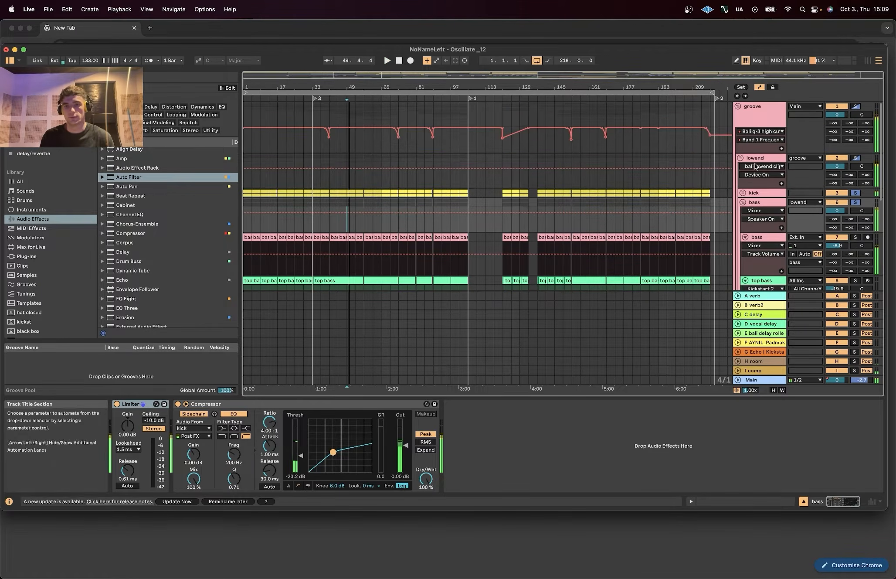
click(755, 158)
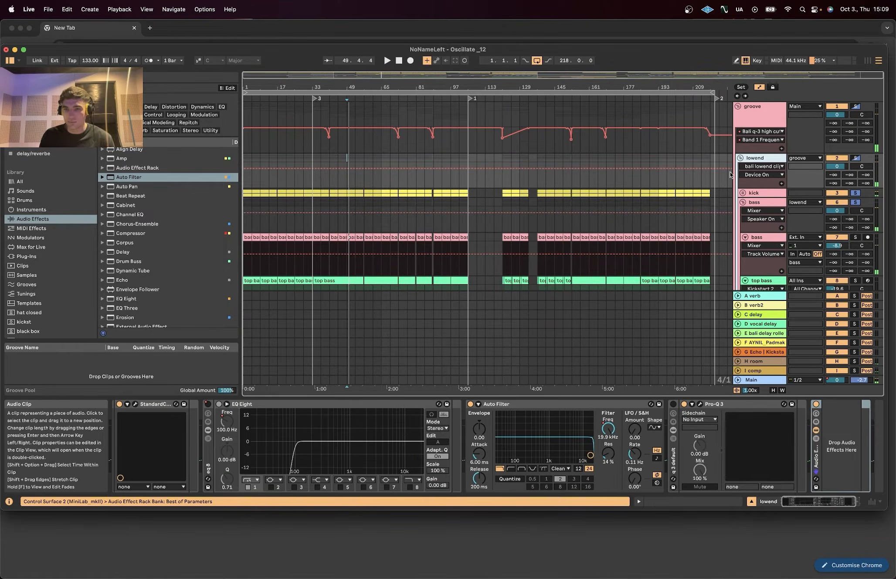
click(740, 158)
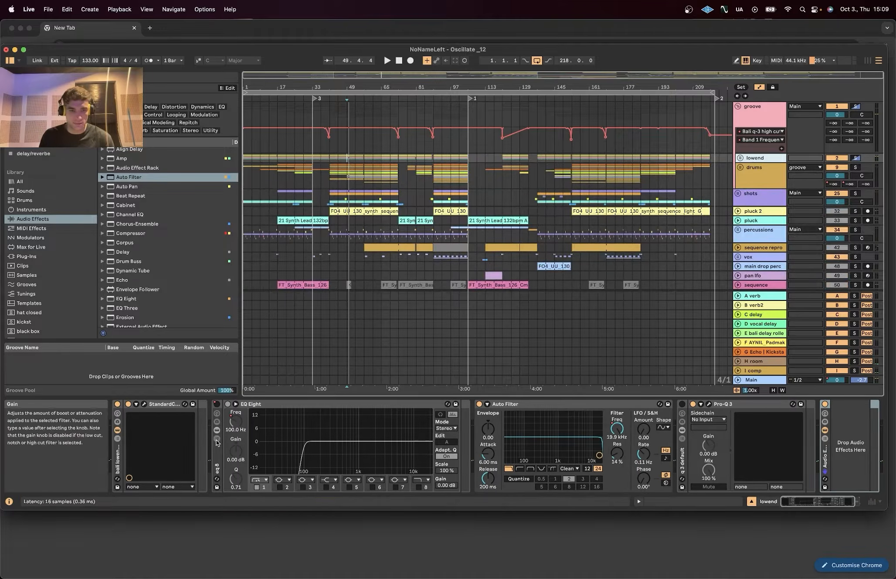
Step: Inspect the lowend group's StandardCLIP window during playback and compare the sound with the bali lowend clip rack off and on
click(144, 404)
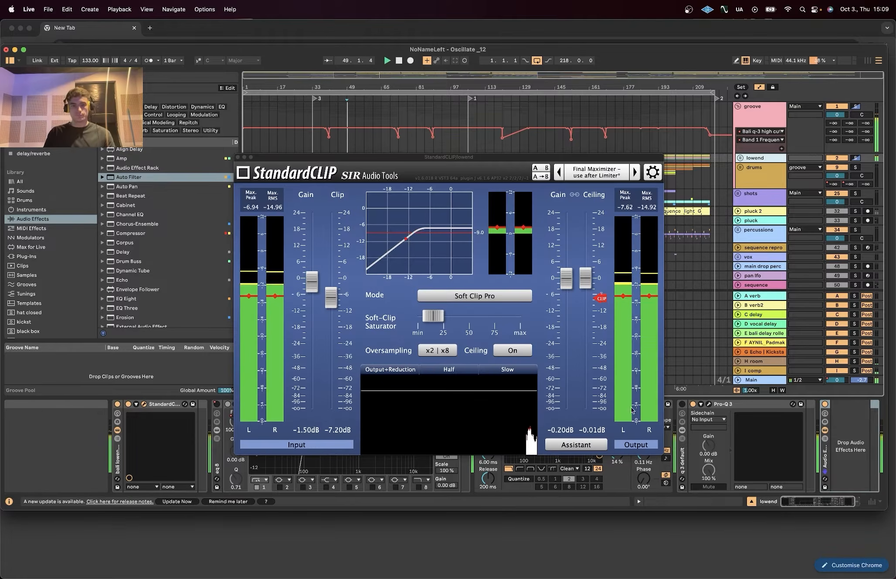
click(238, 157)
click(118, 406)
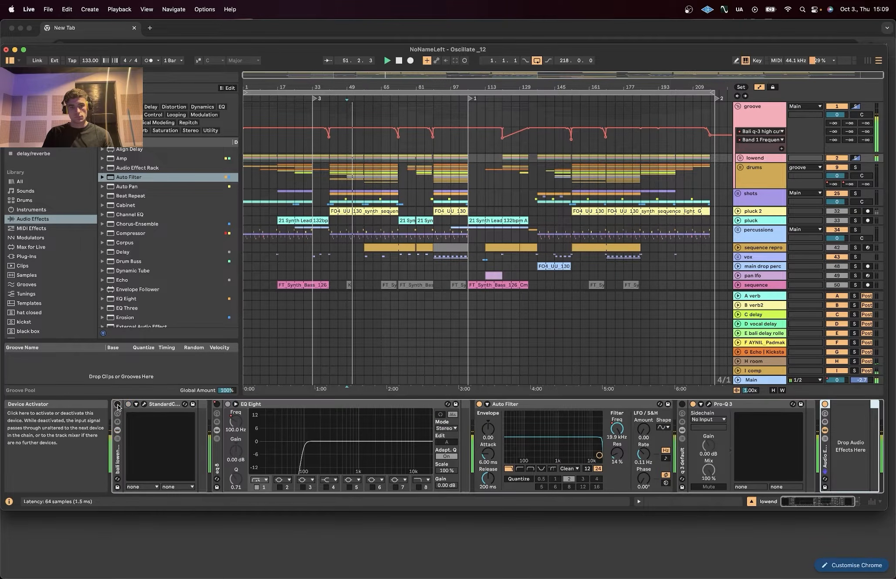
click(117, 405)
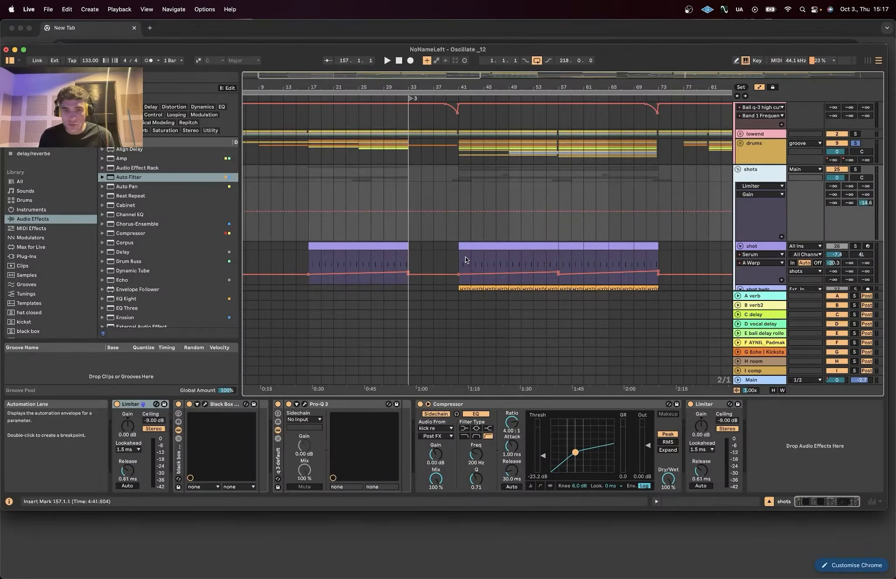
Step: Solo the shot track and play its Serum part from bar 41, zoomed in around that bar
click(463, 261)
click(770, 246)
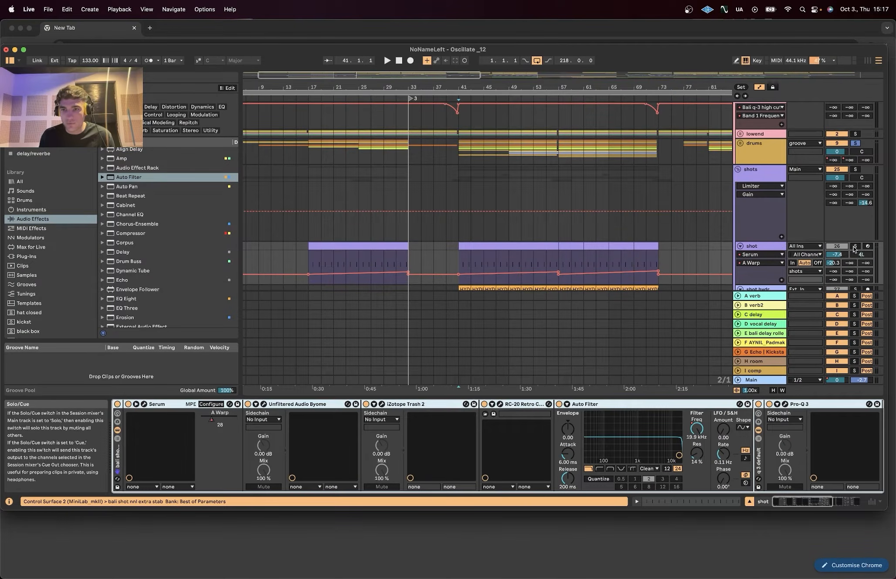
click(855, 246)
drag(391, 75, 416, 296)
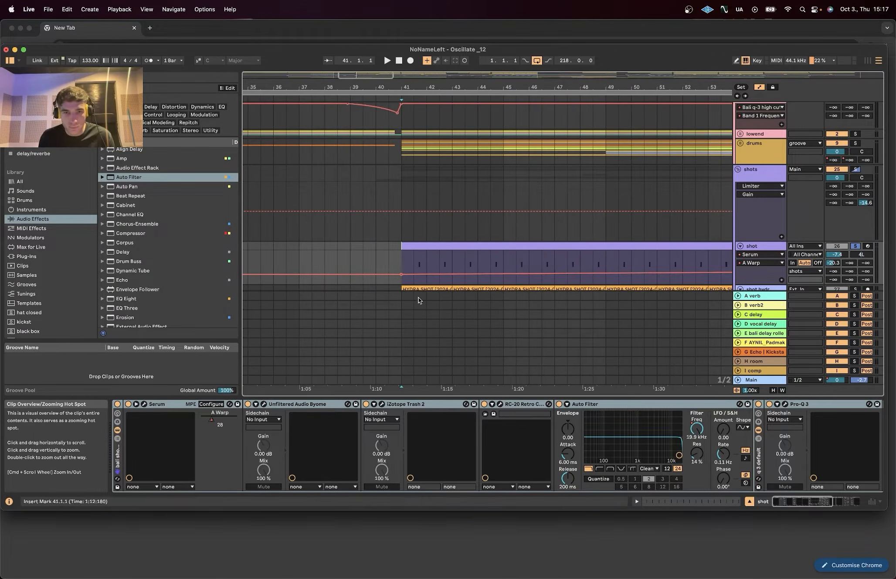
scroll(503, 261, left, 2)
key(space)
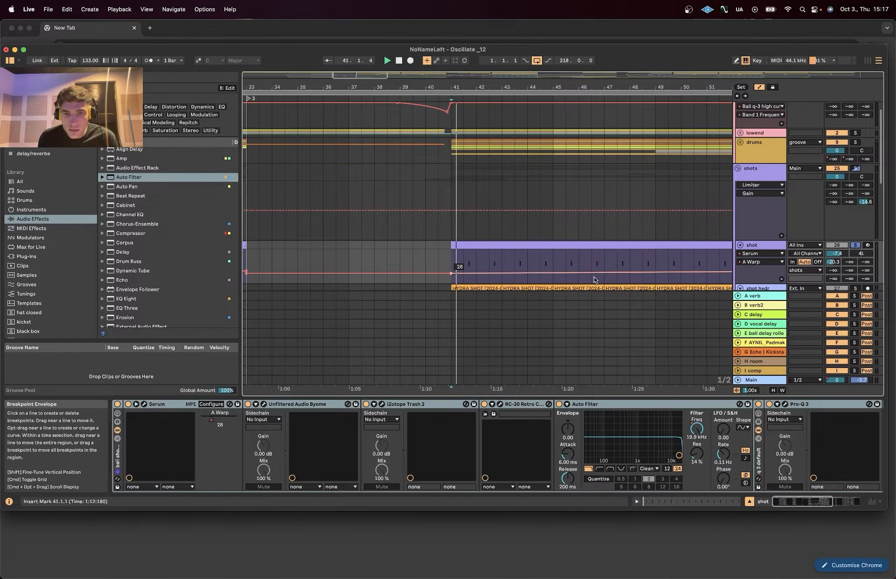
Step: Open the shot's Serum window and look at oscillator B's wavetable categories, keeping Basic Mg
click(144, 404)
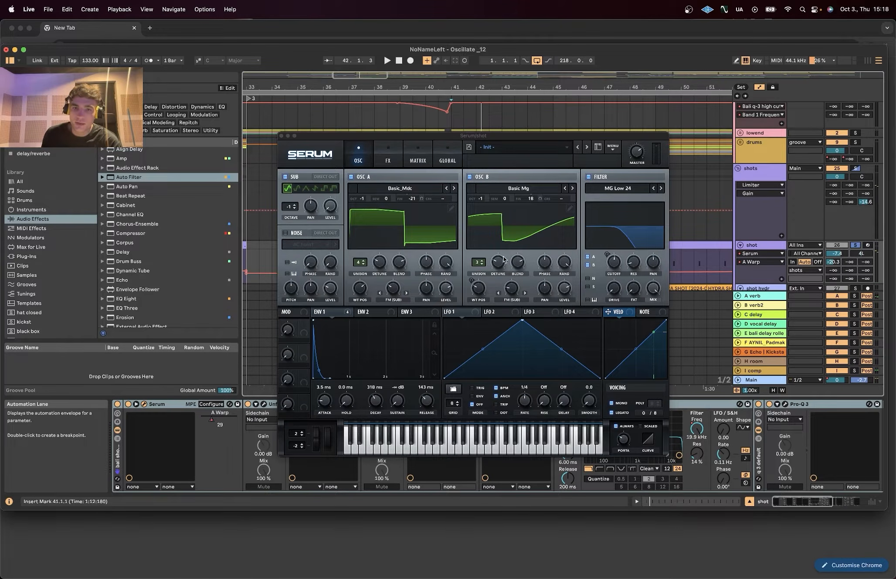
click(527, 188)
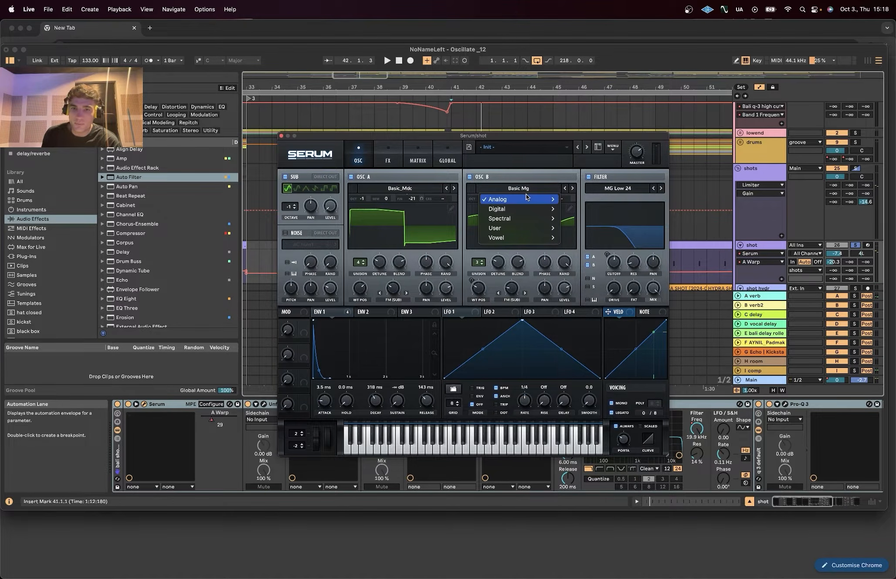
mouse_move(527, 197)
click(501, 166)
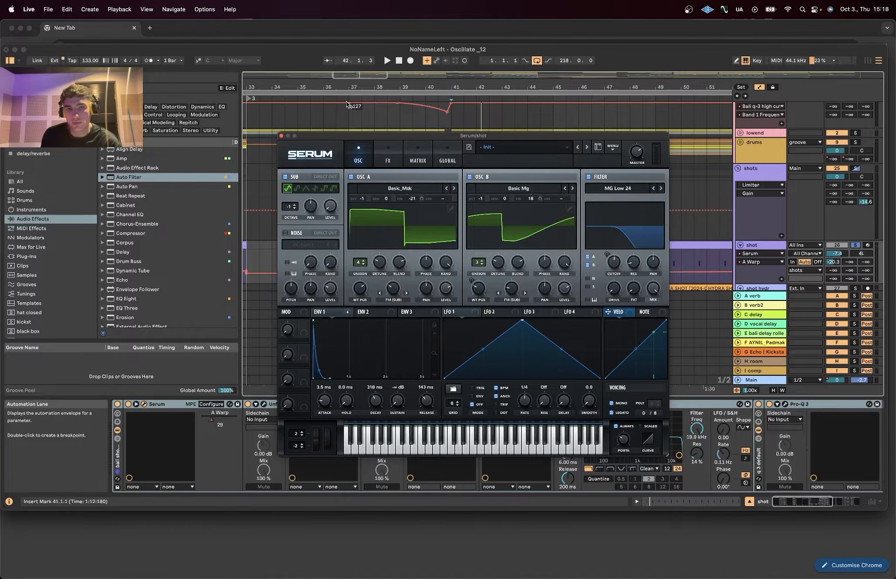
Step: Show the whole arrangement and place the Serum window clear of the shot track's automation
click(693, 501)
key(w)
drag(461, 137, 236, 284)
Step: Audition the end of the shot's A Warp automation rise from bar 103 before the break
click(437, 257)
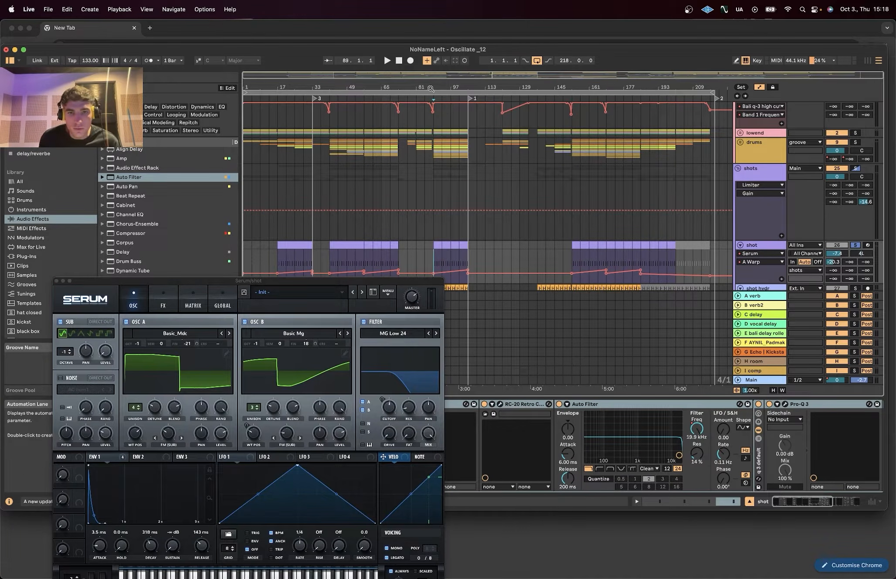
drag(430, 88, 541, 223)
key(space)
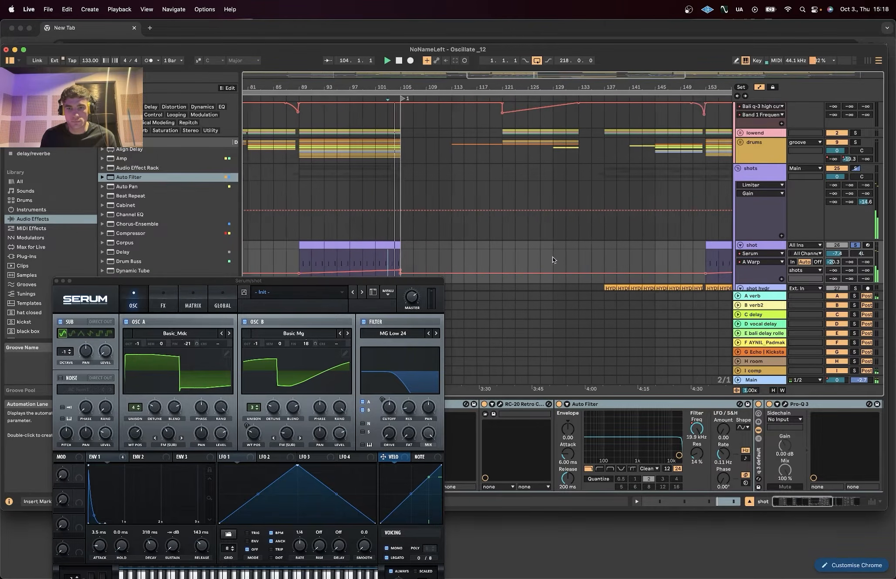
scroll(552, 260, right, 5)
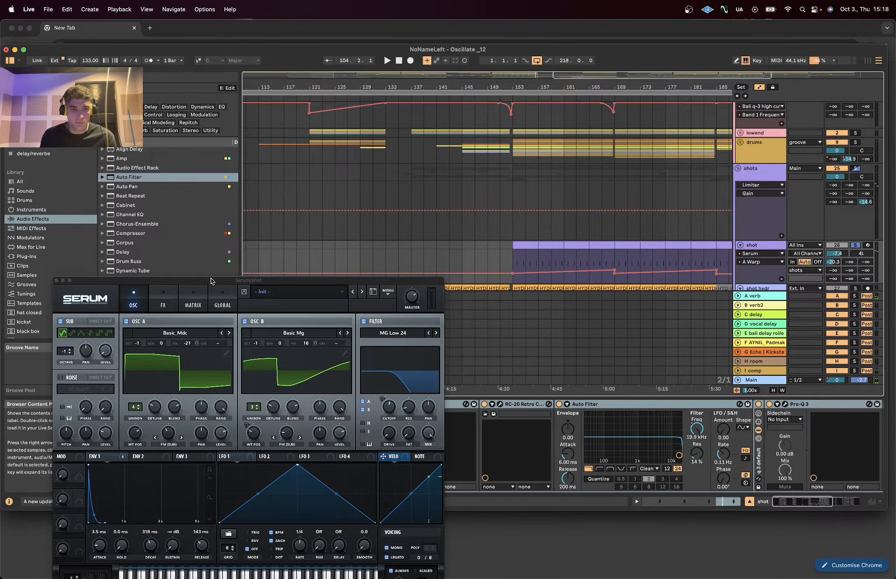
Step: Try Serum's A Warp at 18 on the shot track and re-enable its overridden automation
drag(210, 280, 545, 112)
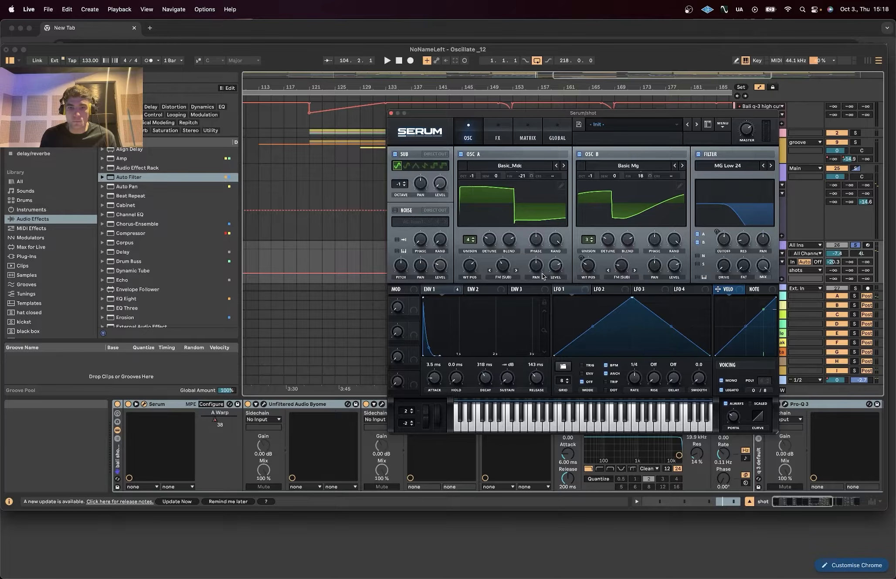
drag(216, 419, 214, 419)
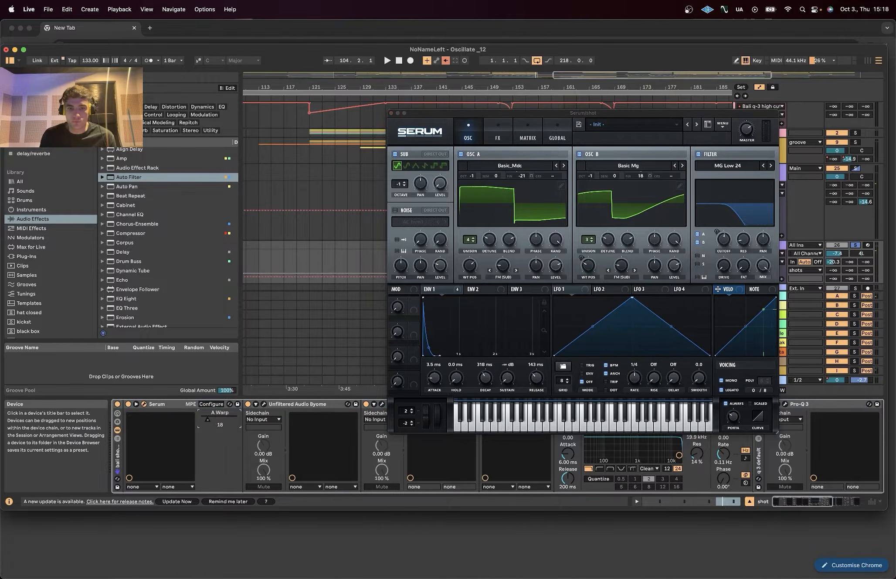
click(445, 60)
Step: Play the soloed shot from bar 165 with the Serum window clear of its A Warp automation
drag(471, 116, 225, 121)
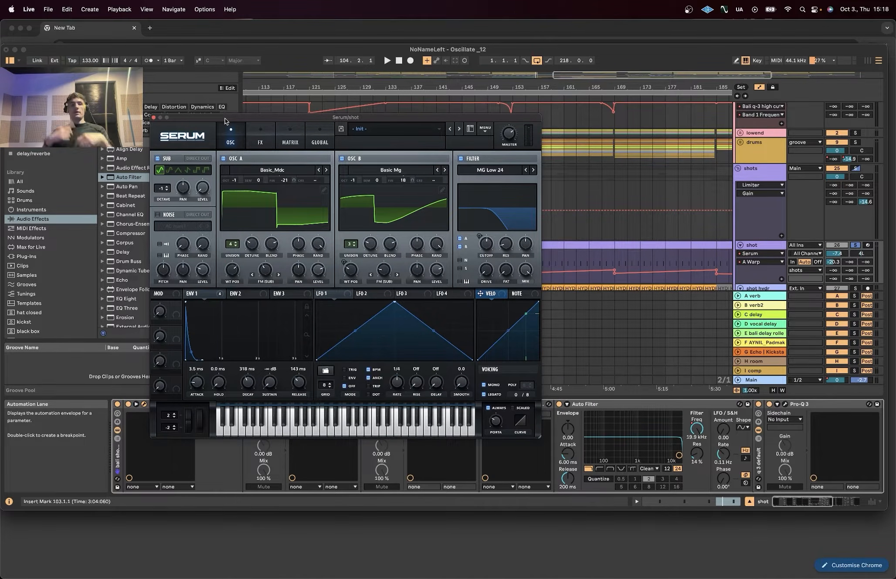
click(588, 260)
key(space)
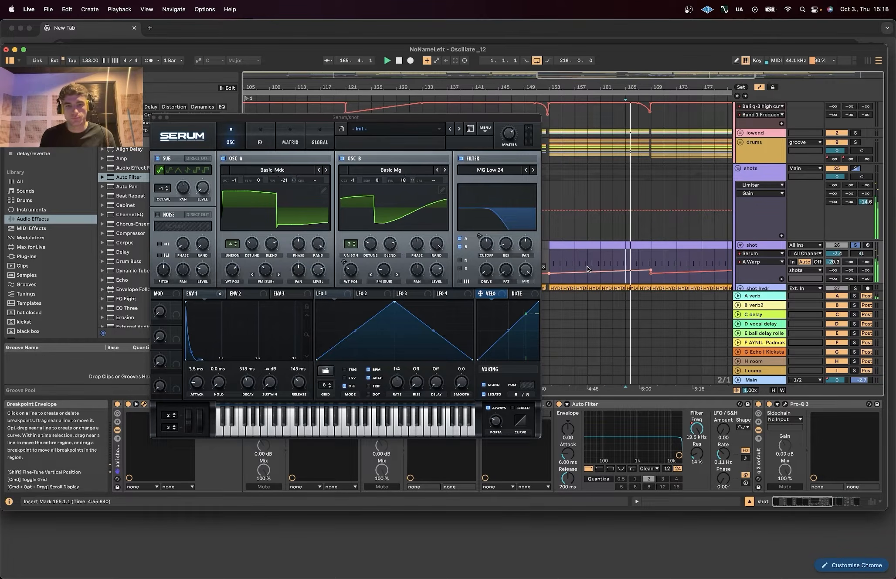
Step: Unsolo the shot, play it within the full mix from bar 167, and hide the Serum window
click(855, 245)
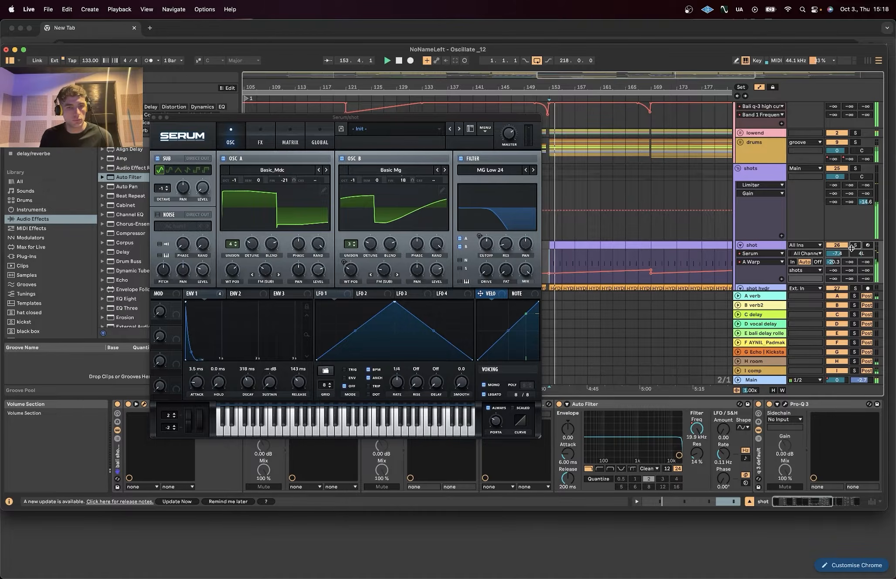
click(639, 259)
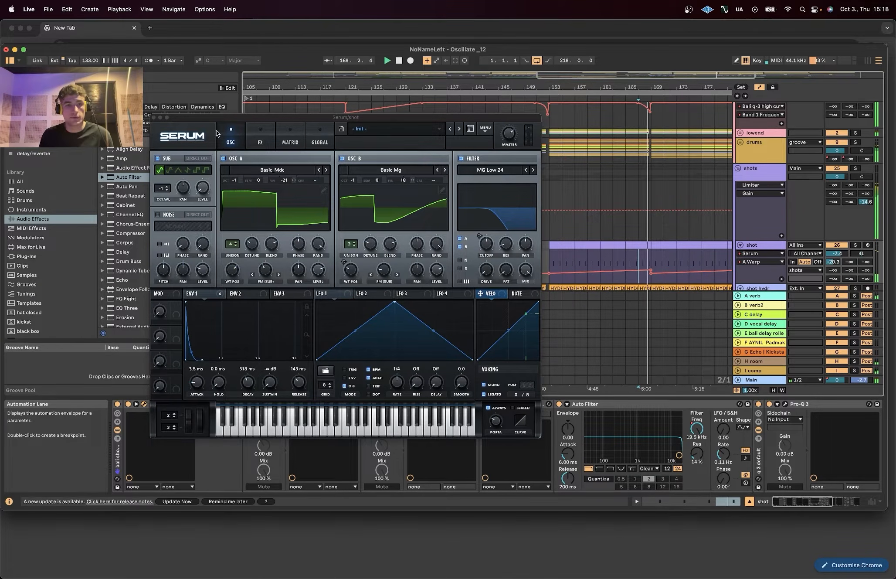
key(super+alt+p)
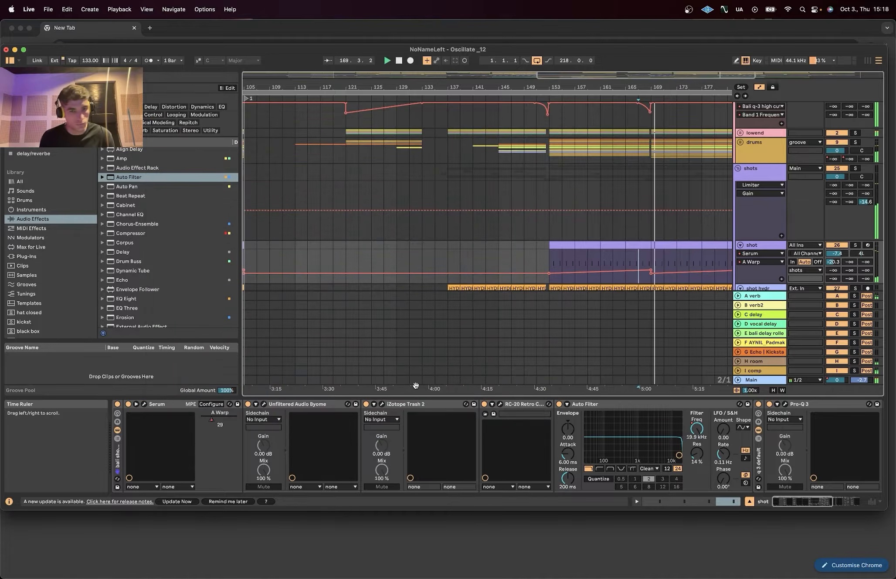
Step: Look through the shot's effects chain and open the window of the last iZotope Trash 2
scroll(836, 428, right, 5)
scroll(837, 428, right, 5)
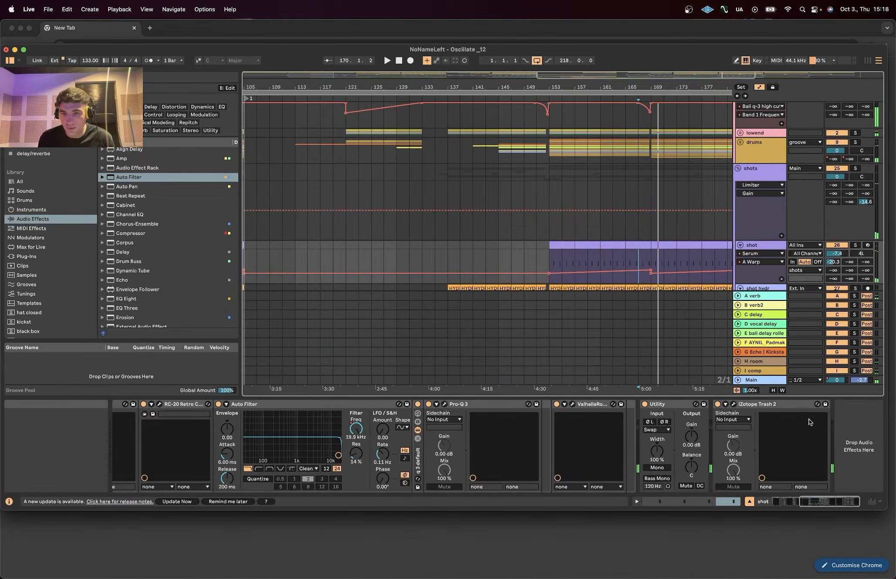
scroll(401, 412, left, 10)
drag(401, 405, 791, 407)
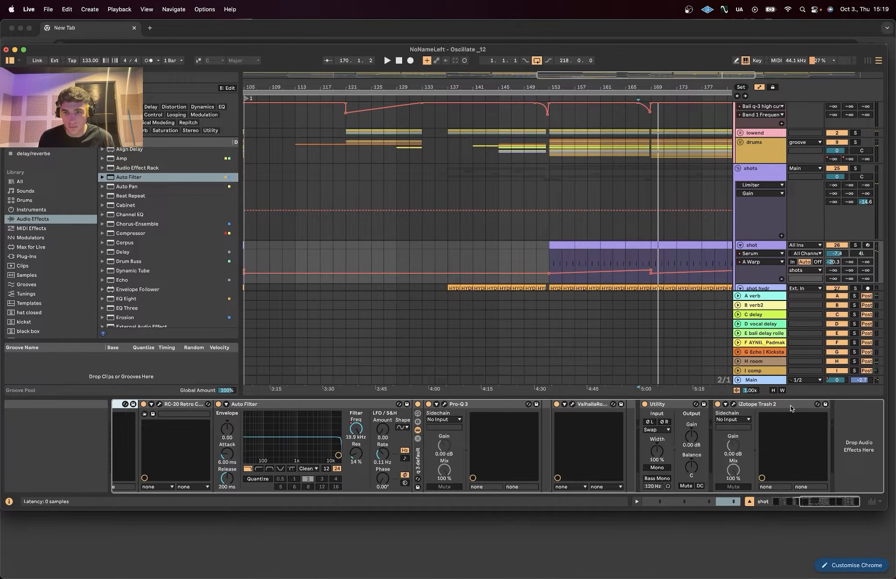
click(734, 404)
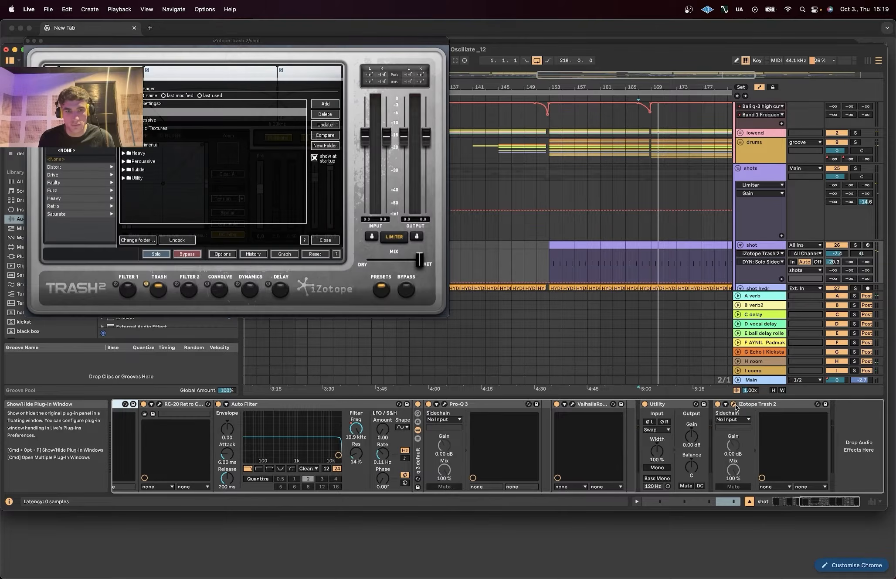
Step: Dismiss Trash 2's preset manager, inspect its Fuzz distortion settings during playback from bar 167, and close the plug-in window
click(330, 241)
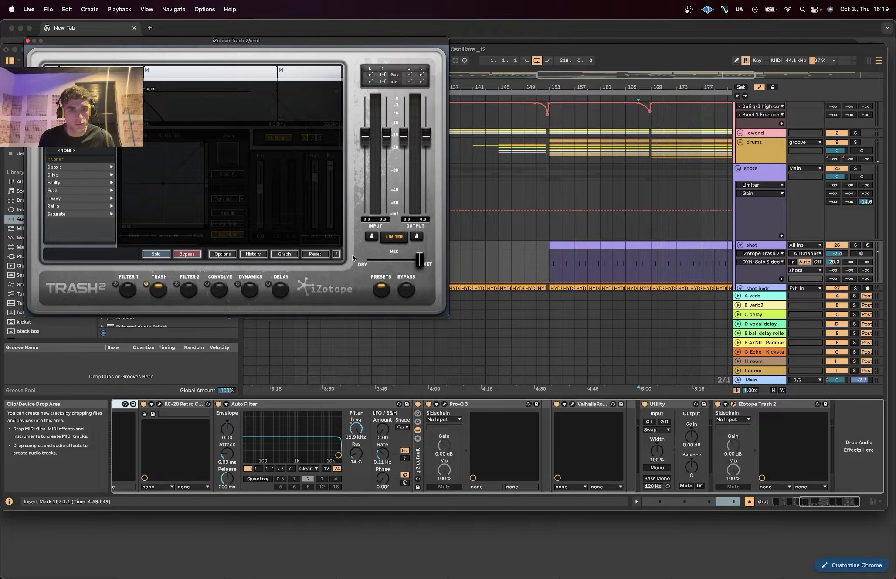
click(190, 105)
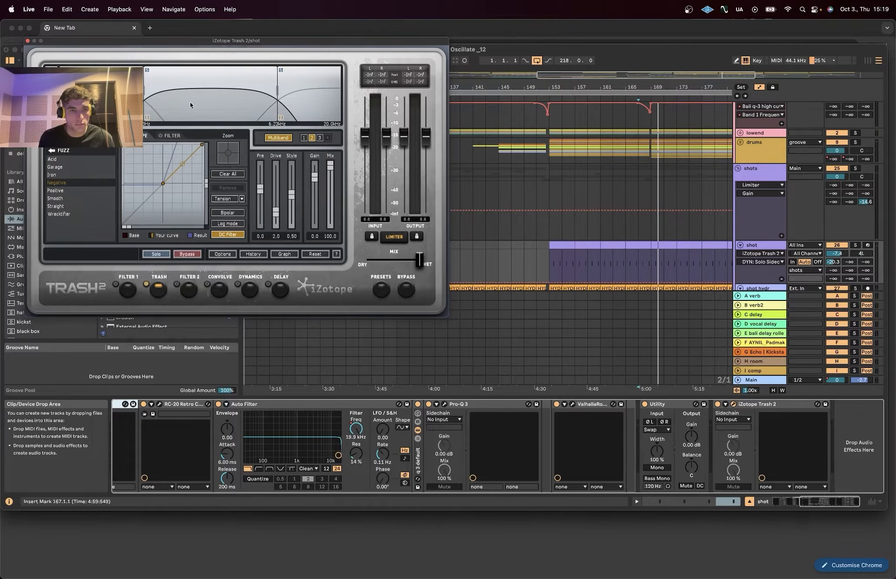
key(space)
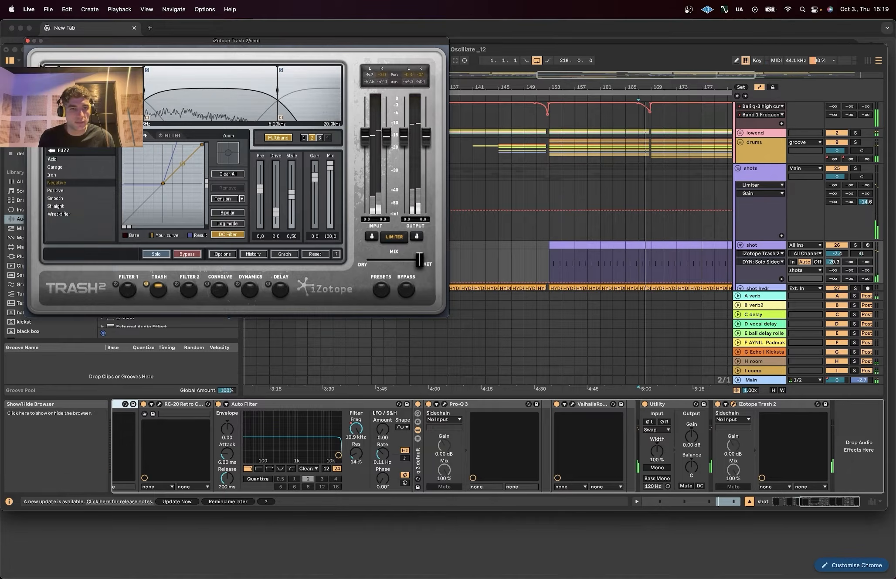
click(28, 41)
Step: Deactivate the first iZotope Trash 2 in the shot's chain, directly after Unfiltered Audio Byome
scroll(786, 424, left, 15)
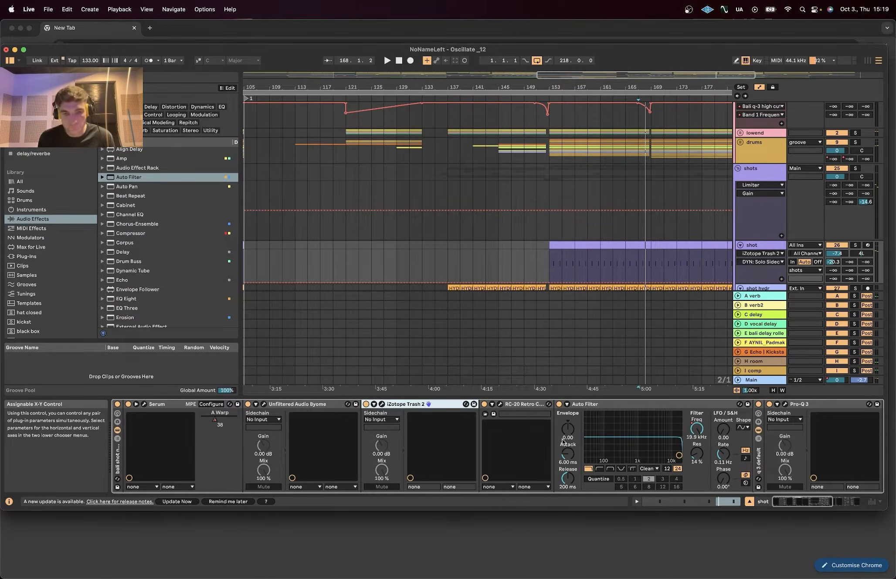
scroll(708, 443, right, 12)
click(776, 405)
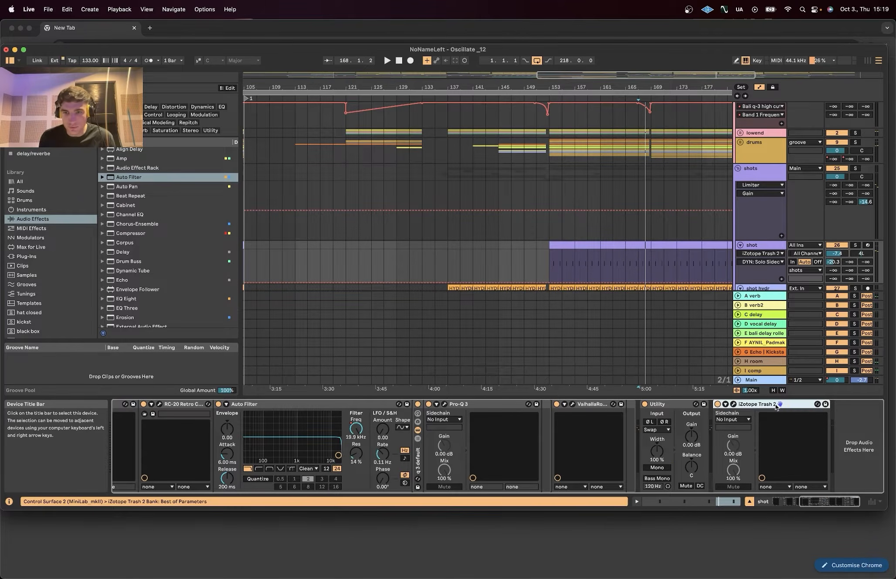
scroll(775, 406, left, 12)
click(409, 406)
click(366, 404)
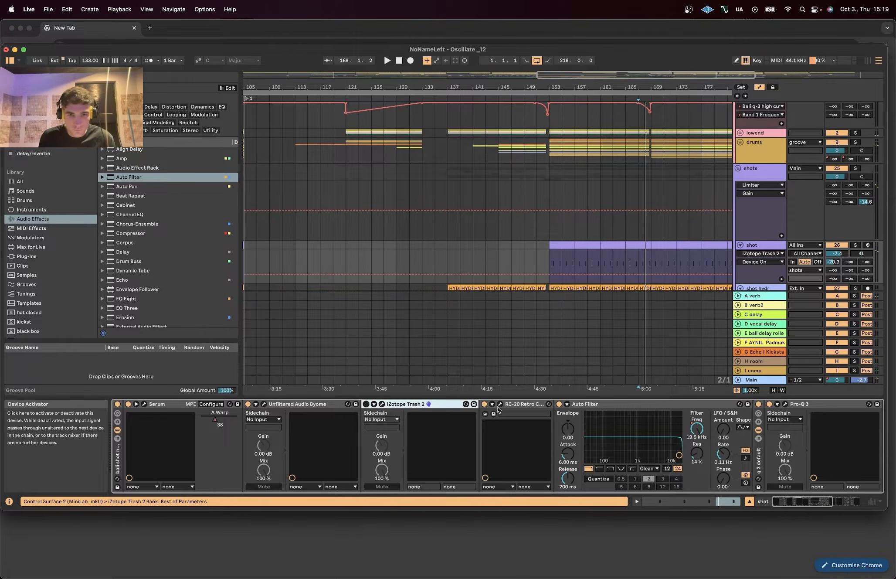
Step: Deactivate RC-20 Retro Color, Auto Filter, the q 3 default rack and ValhallaRoom in the shot's effects chain
click(484, 404)
click(631, 404)
scroll(769, 414, right, 5)
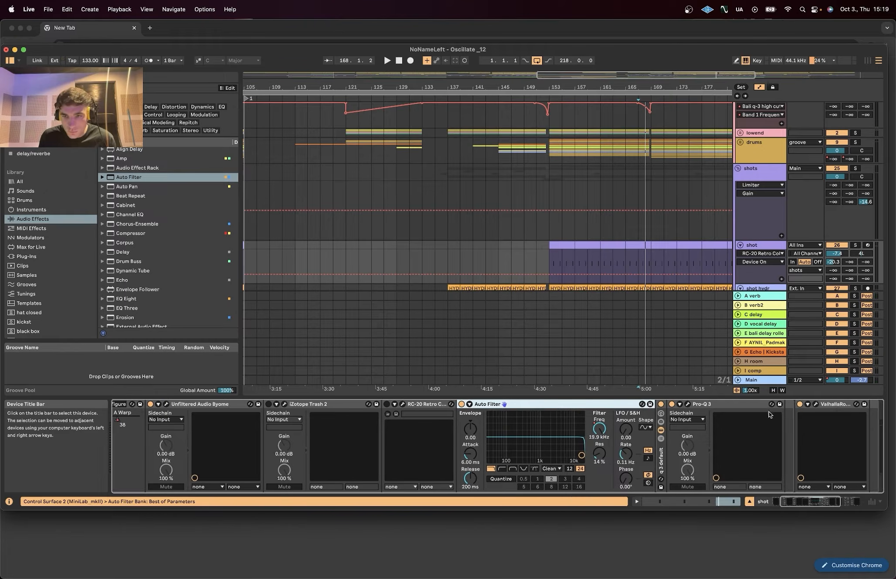
shift+click(845, 404)
click(800, 405)
scroll(789, 412, right, 5)
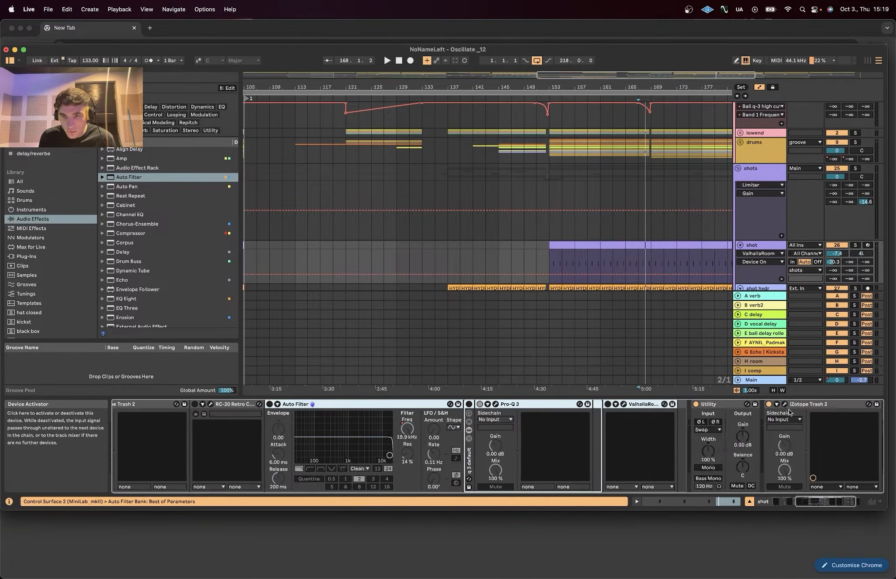
Step: Delete the Utility device between ValhallaRoom and the last iZotope Trash 2 in the shot's chain
scroll(740, 410, right, 3)
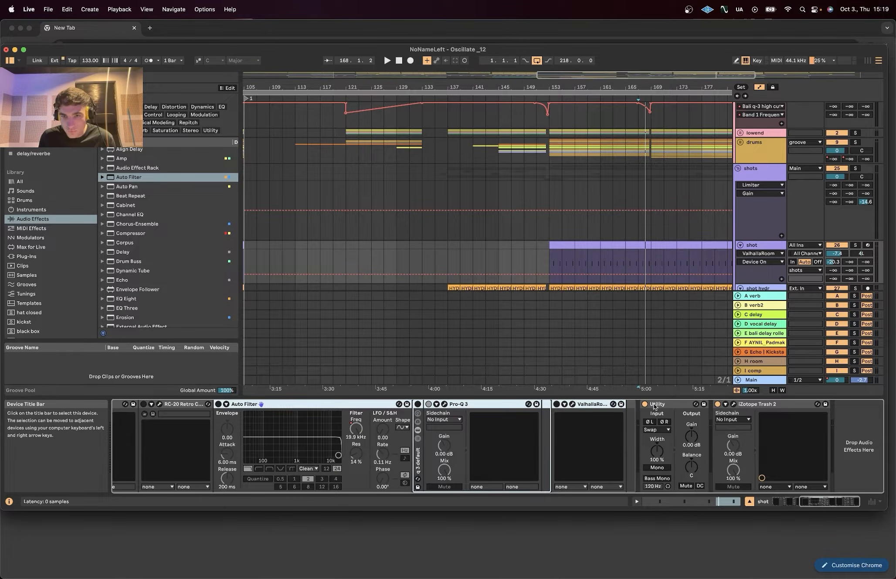
click(679, 404)
key(Delete)
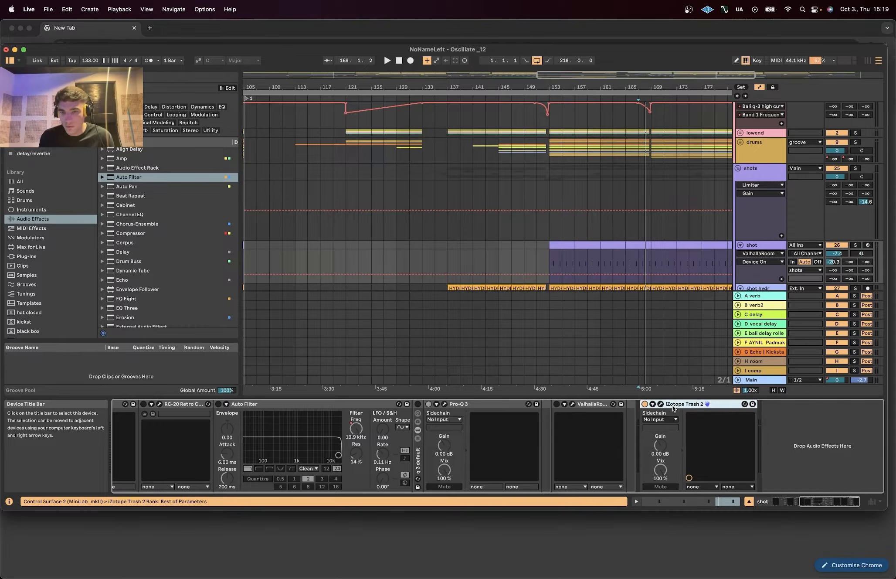
Step: Solo the shot, play it from bar 153 with Unfiltered Audio Byome's Tape Saturation settings in view, and close the plug-in window
scroll(262, 429, left, 10)
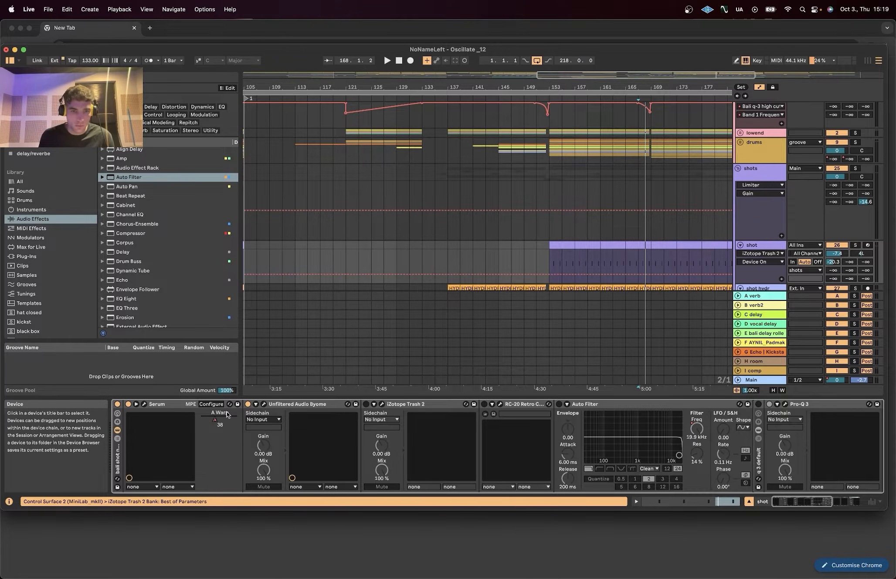
click(264, 404)
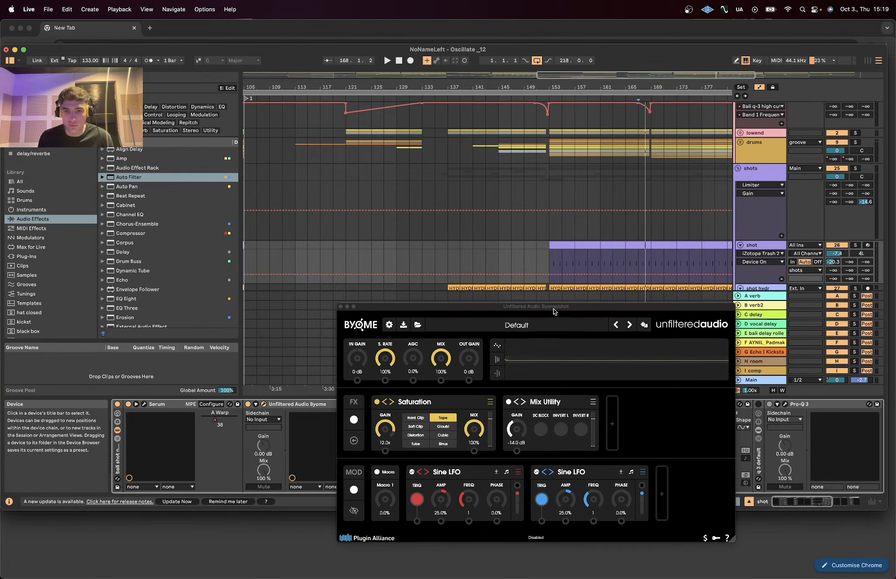
drag(553, 311, 340, 184)
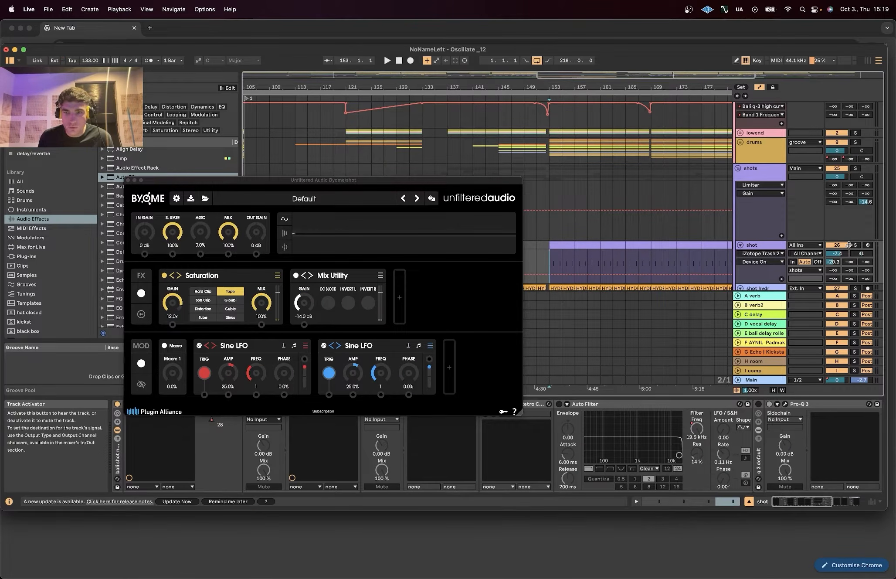
click(855, 245)
key(space)
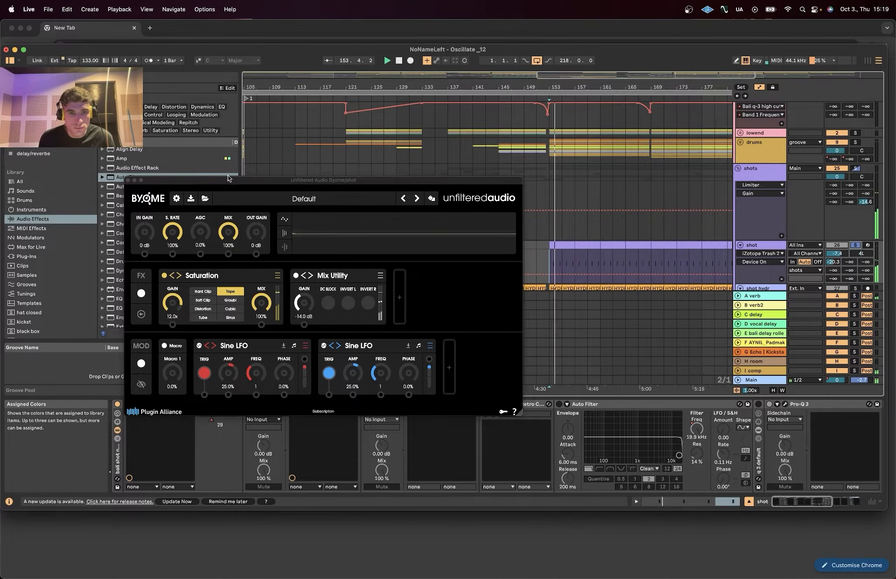
drag(228, 178, 640, 173)
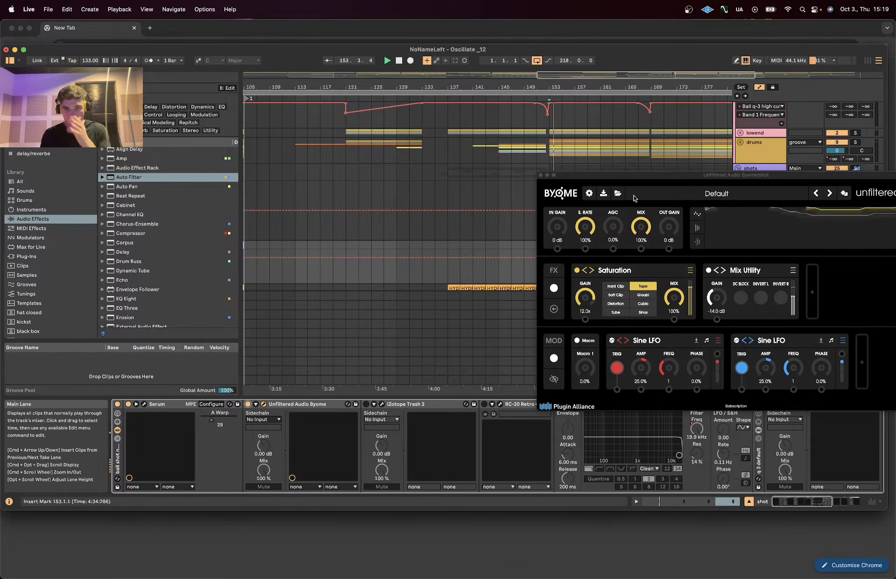
drag(609, 180, 487, 177)
click(420, 171)
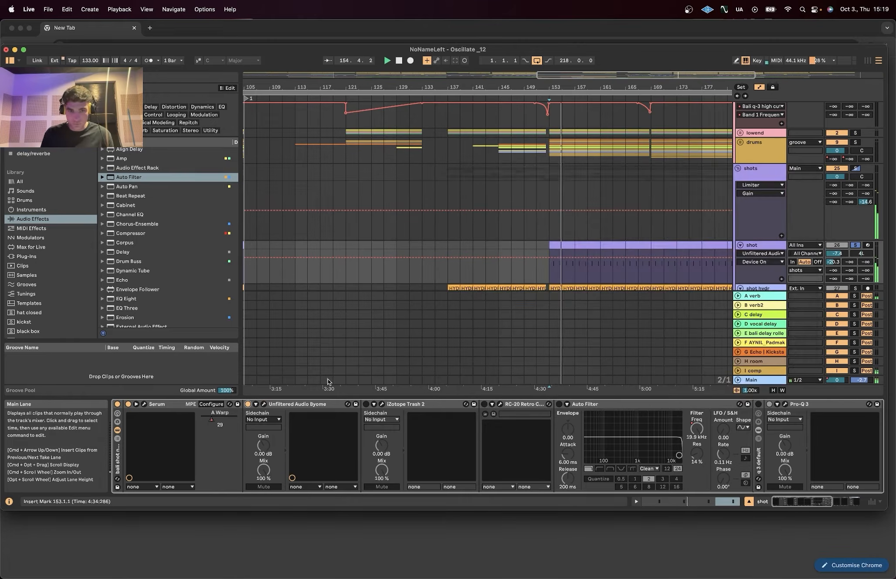
Step: Reactivate the shot's first iZotope Trash 2, audition it from bar 153, and briefly check its plug-in window
key(space)
key(space)
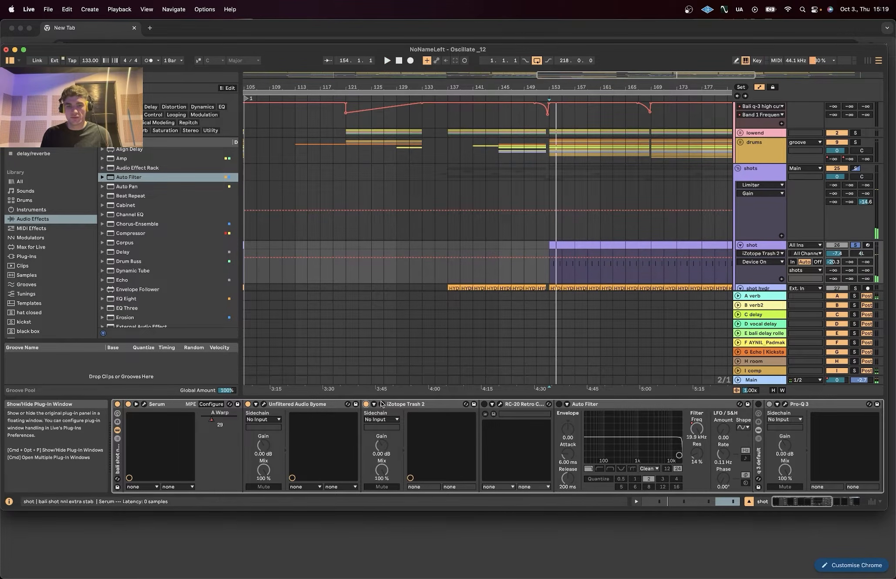
click(382, 404)
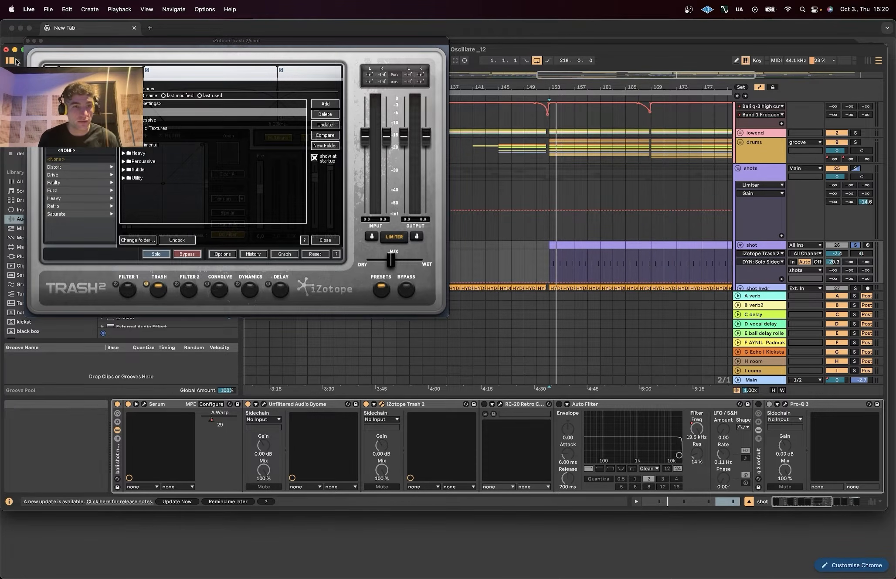
click(27, 41)
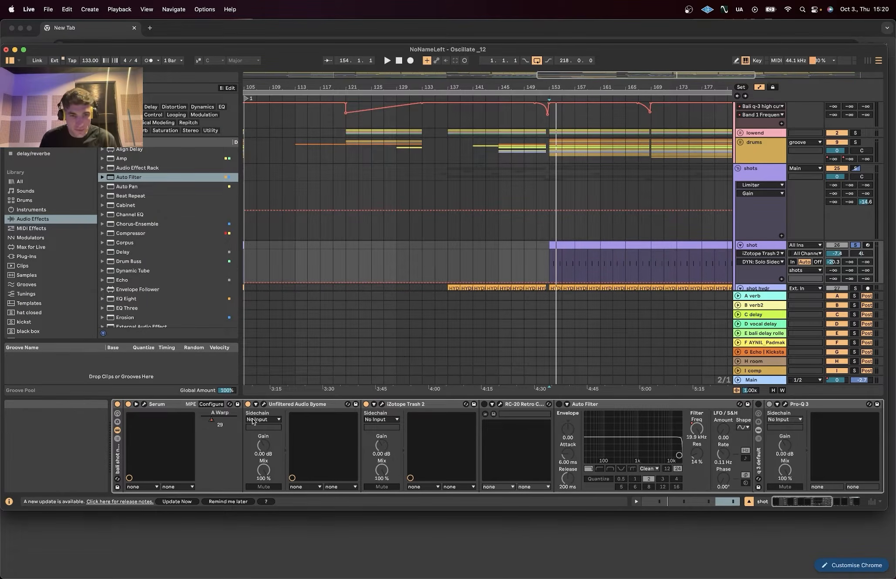
Step: Open the shot's Serum, view its Global settings, and close the window
click(145, 404)
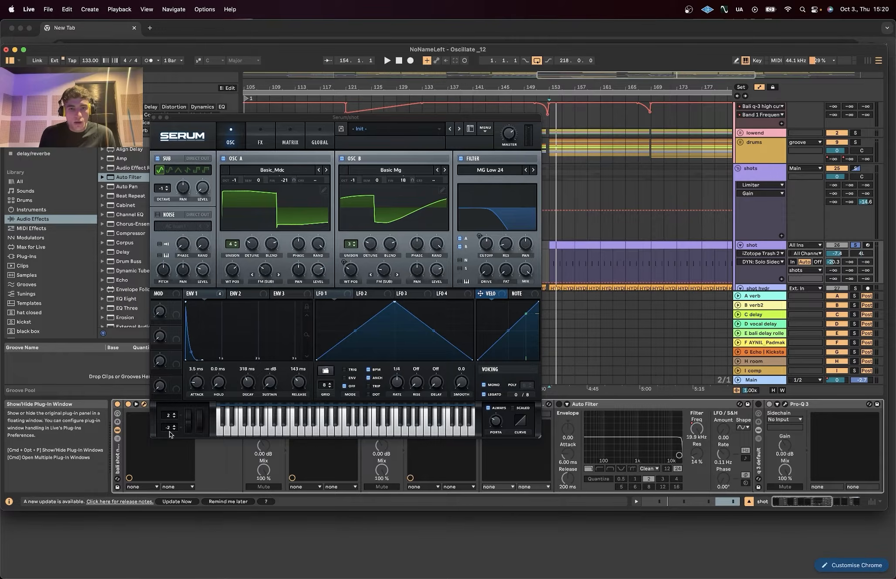
click(312, 137)
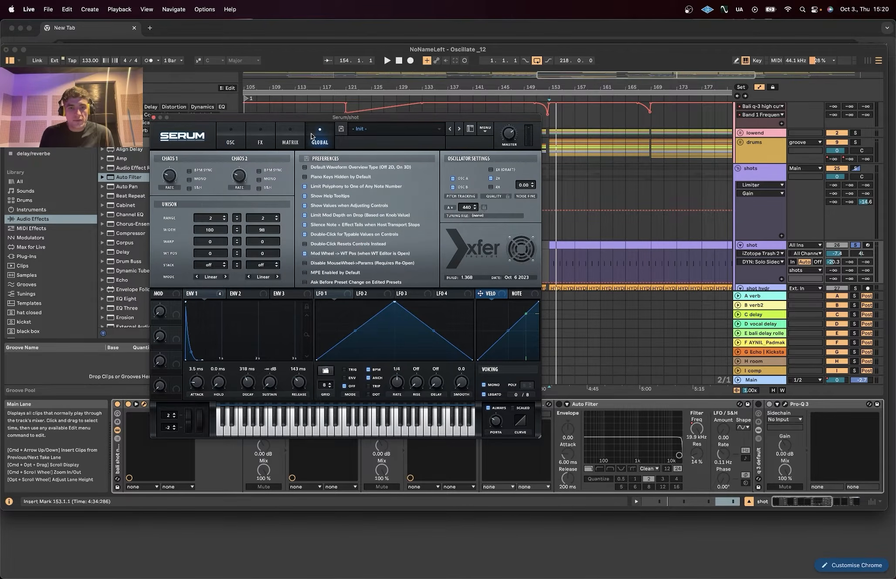
click(153, 117)
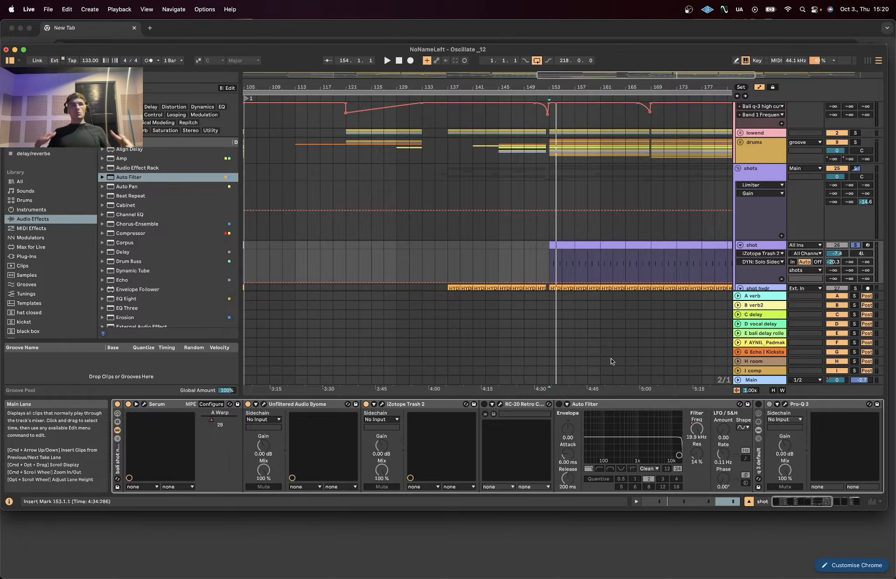
Step: Activate RC-20 Retro Color in the shot's chain, open its window, and play the shot from bar 153
click(485, 404)
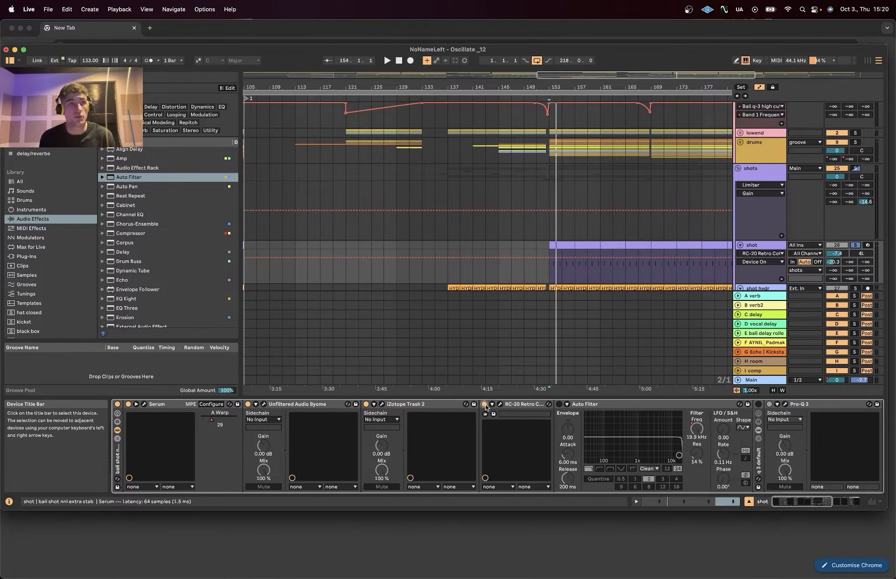
click(500, 405)
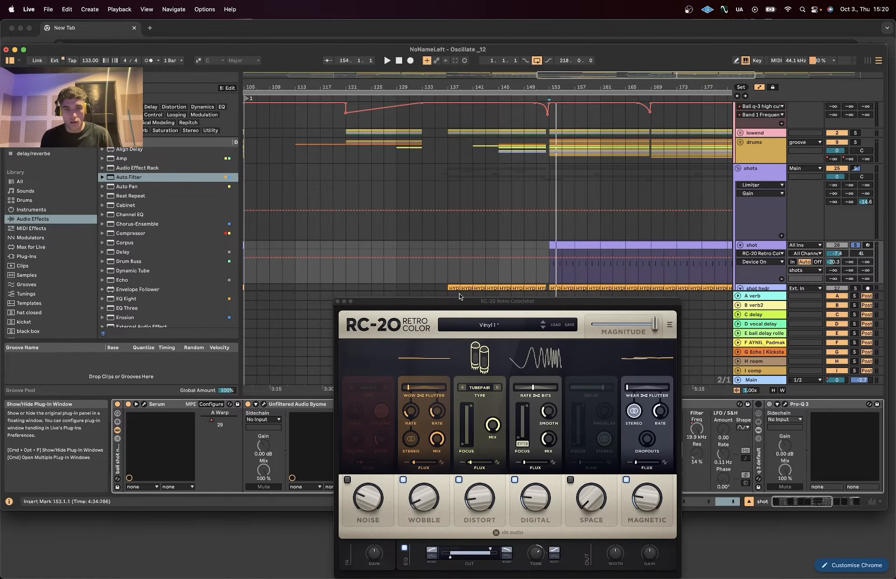
drag(456, 306, 220, 85)
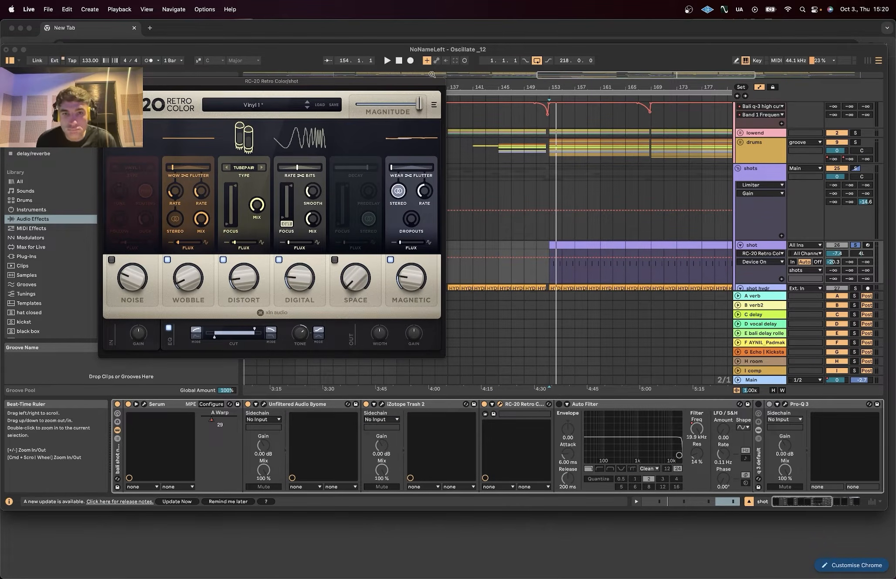
drag(545, 75, 665, 77)
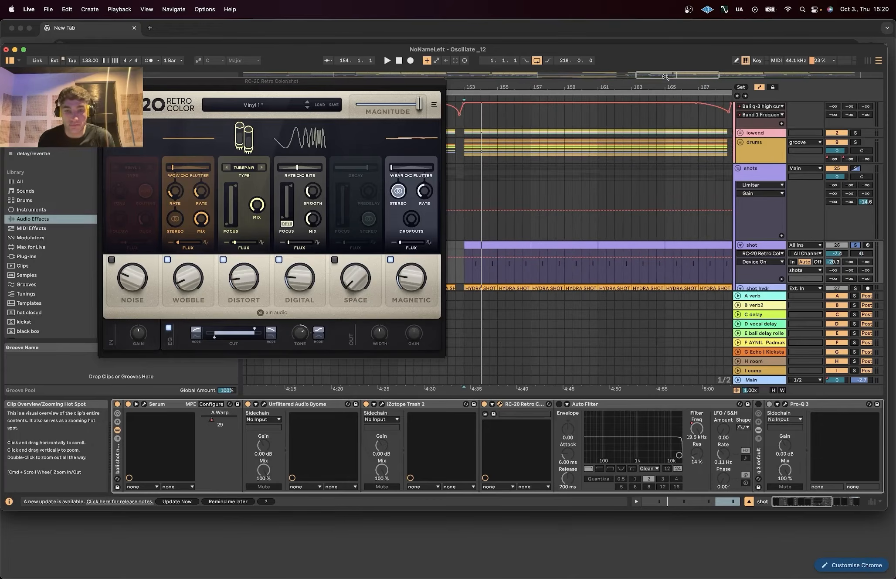
key(space)
key(space)
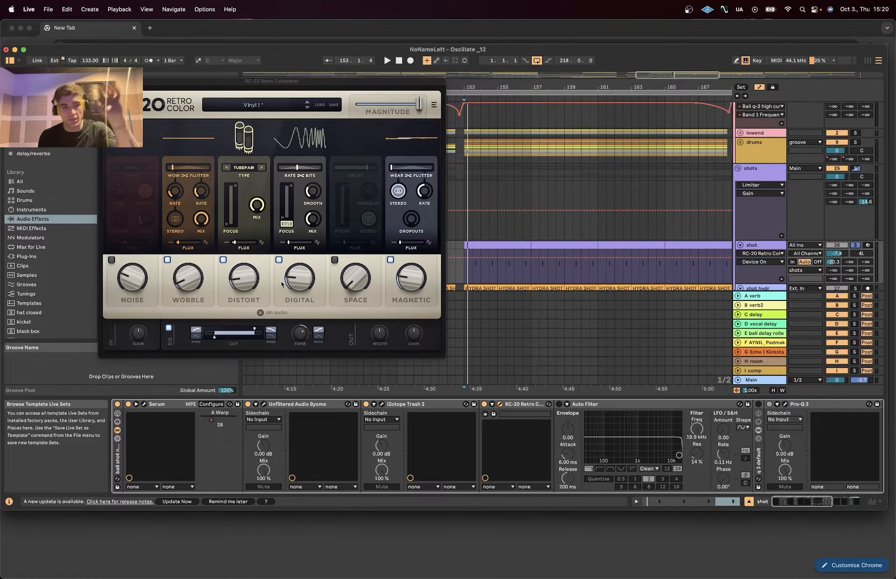
Step: Play the shot from bar 153, comparing the sound with RC-20 Retro Color bypassed and active
key(space)
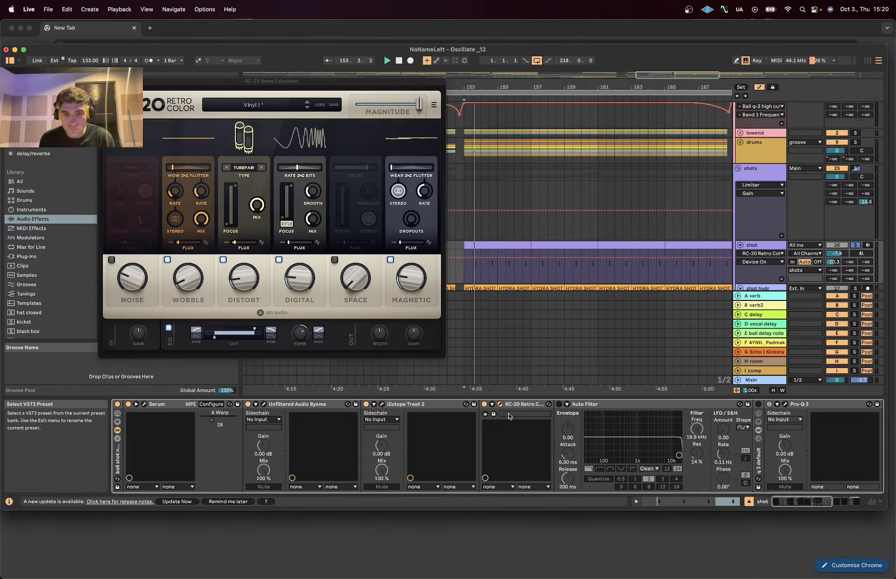
click(485, 404)
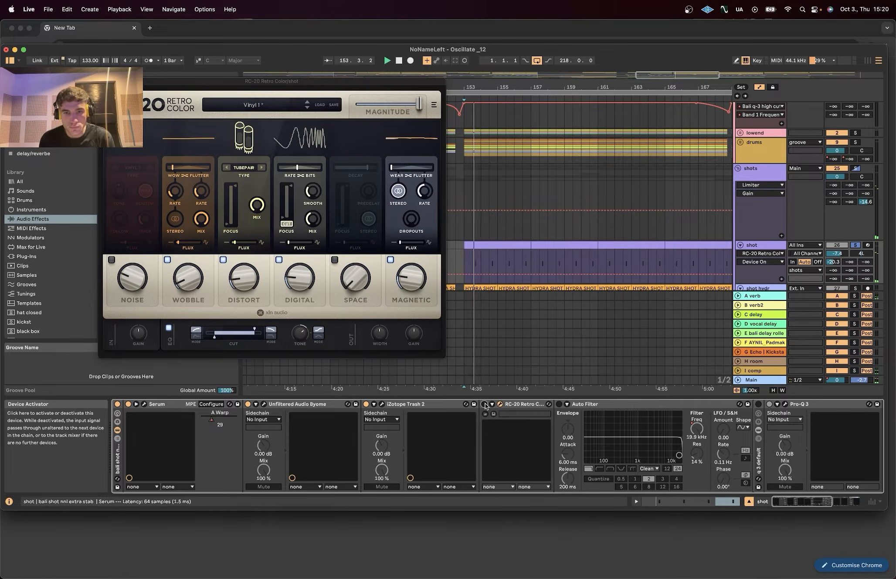
click(484, 404)
key(space)
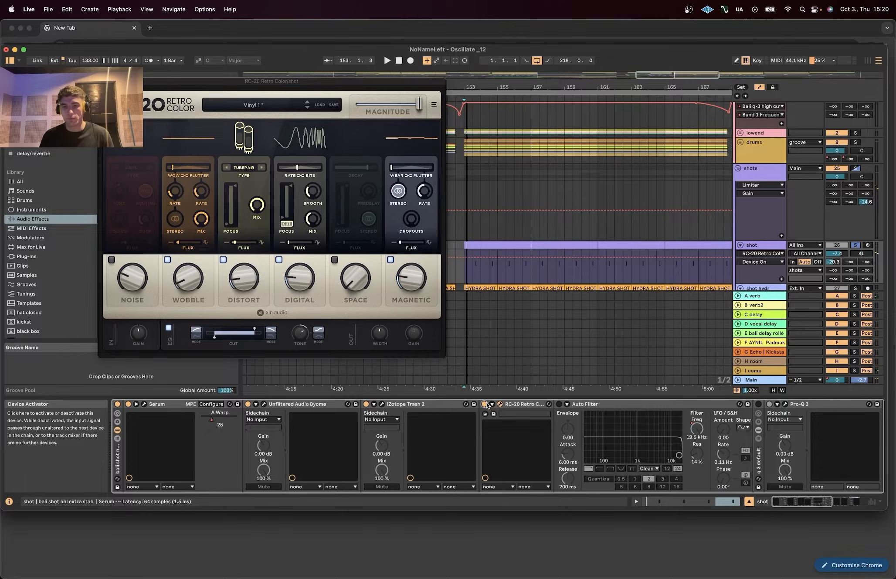
Step: Activate the shot's Auto Filter, show its Frequency automation, and close the RC-20 Retro Color window
click(559, 404)
right_click(693, 429)
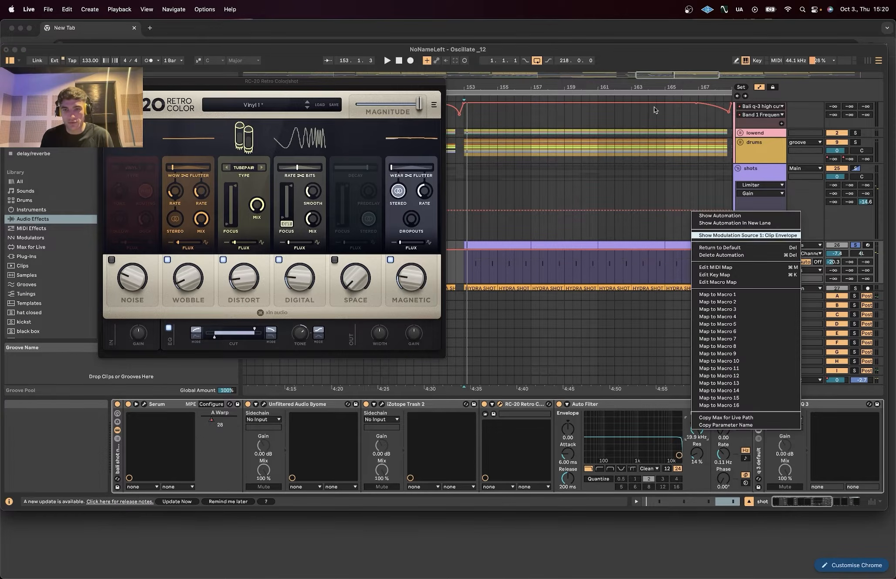
click(654, 110)
click(104, 81)
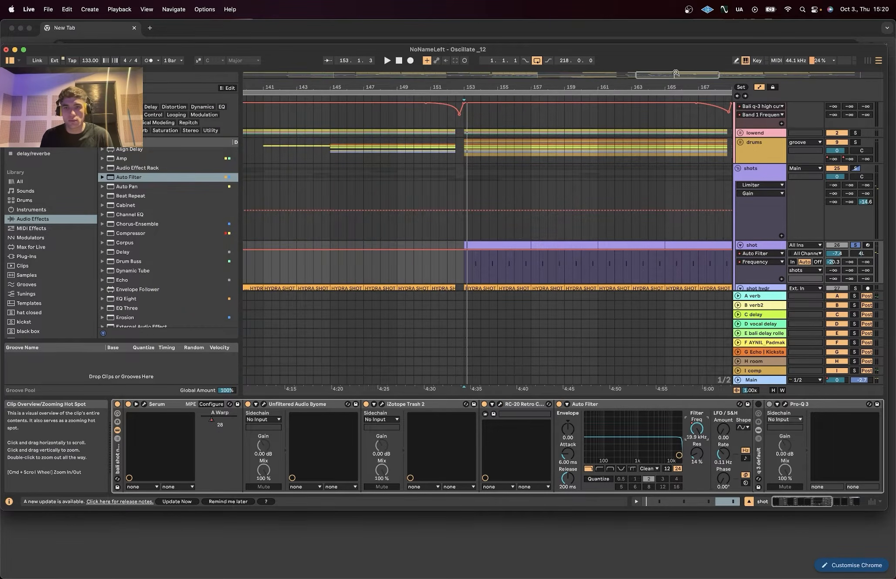
Step: Audition the shot's Auto Filter frequency sweep from about bar 27 and examine its automation across the arrangement
double_click(479, 75)
click(300, 274)
key(space)
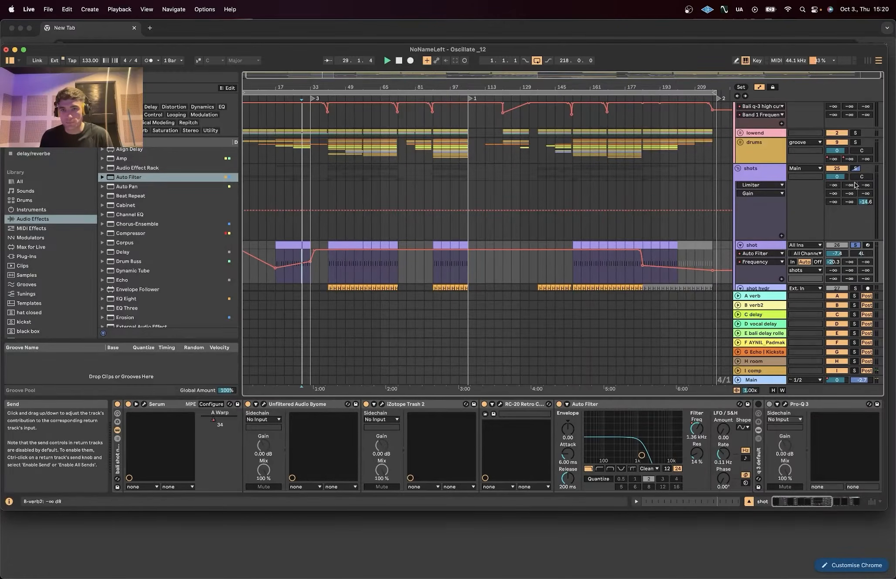
drag(725, 76, 776, 105)
key(space)
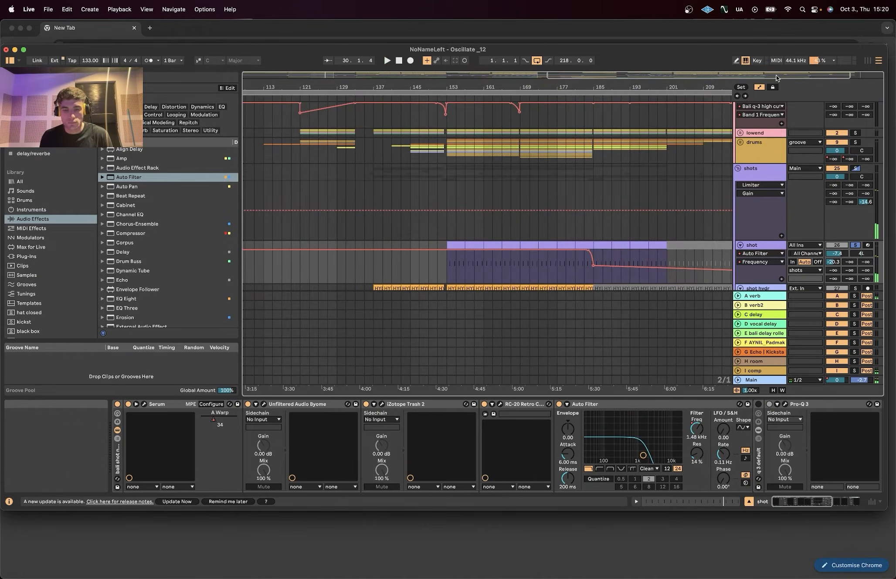
Step: Activate the shot's q 3 default rack, check the low-cut curve in Pro-Q 3, and close its window
scroll(719, 420, right, 2)
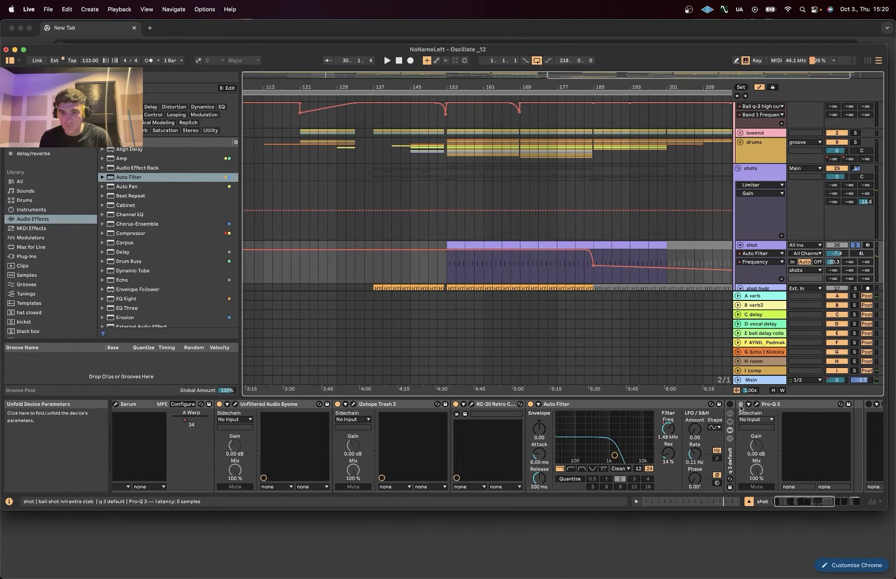
click(729, 404)
click(756, 407)
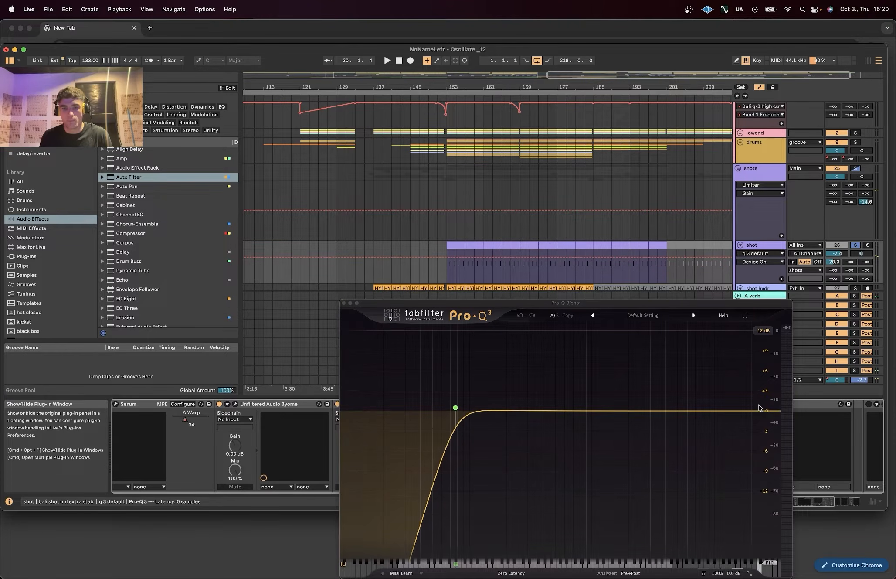
click(343, 302)
Step: Bring the end of the shot's effects chain into view and play the shot from about bar 157
scroll(699, 461, right, 5)
scroll(699, 462, right, 1)
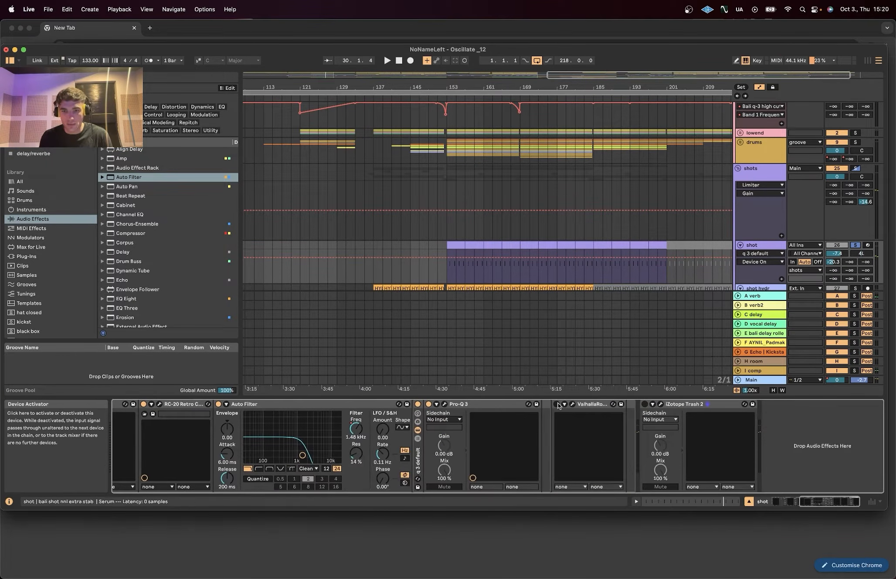
click(471, 256)
key(space)
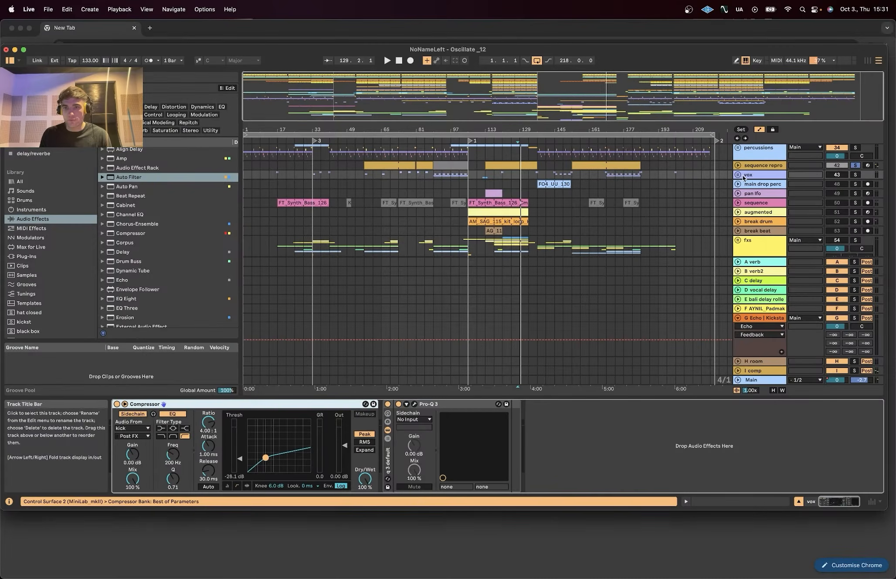
Step: Unfold the vox group and show the flow vocal track's device chain, with its clips before bar 57 in view
click(737, 175)
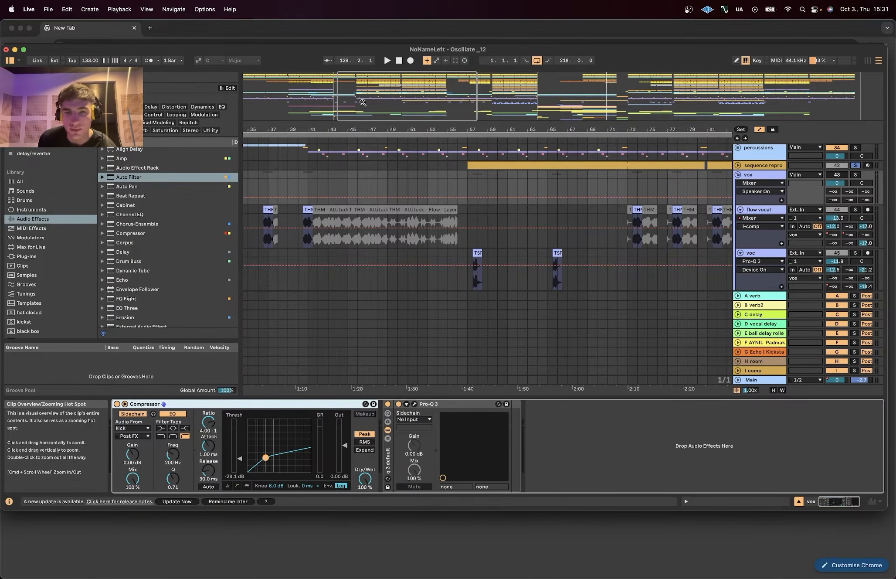
drag(363, 102, 391, 86)
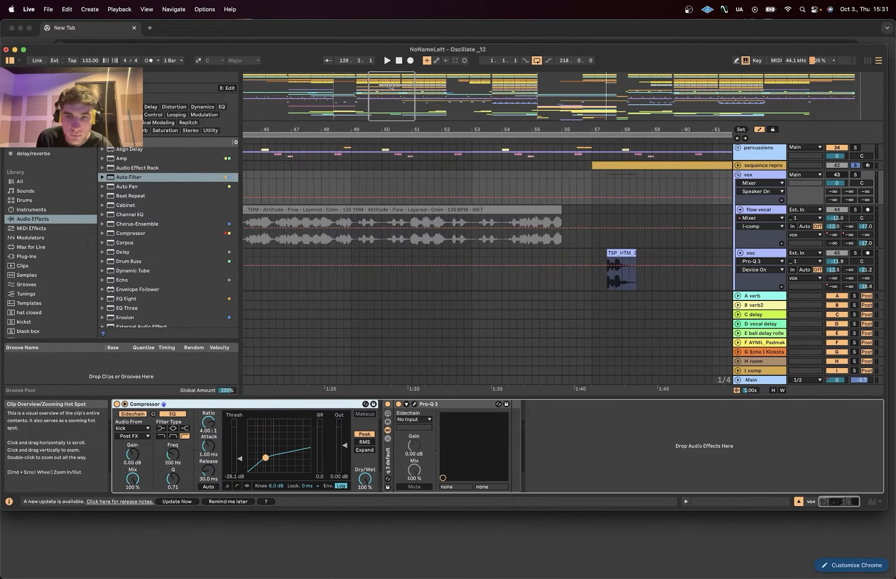
scroll(424, 186, left, 3)
click(776, 210)
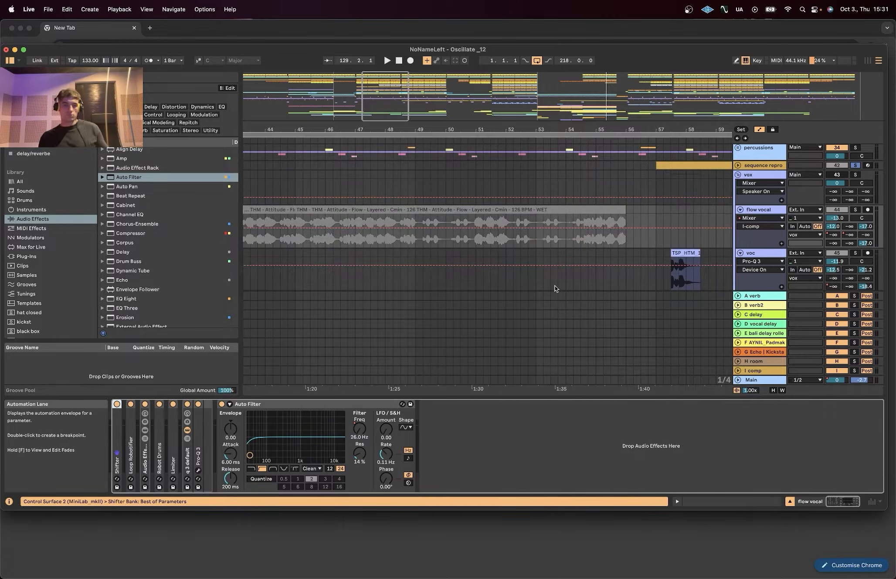
Step: Solo the flow vocal track and audition its clips from about bar 36 and again from about bar 73
scroll(555, 289, left, 6)
mouse_move(360, 99)
mouse_down()
mouse_move(358, 75)
mouse_move(351, 92)
mouse_up()
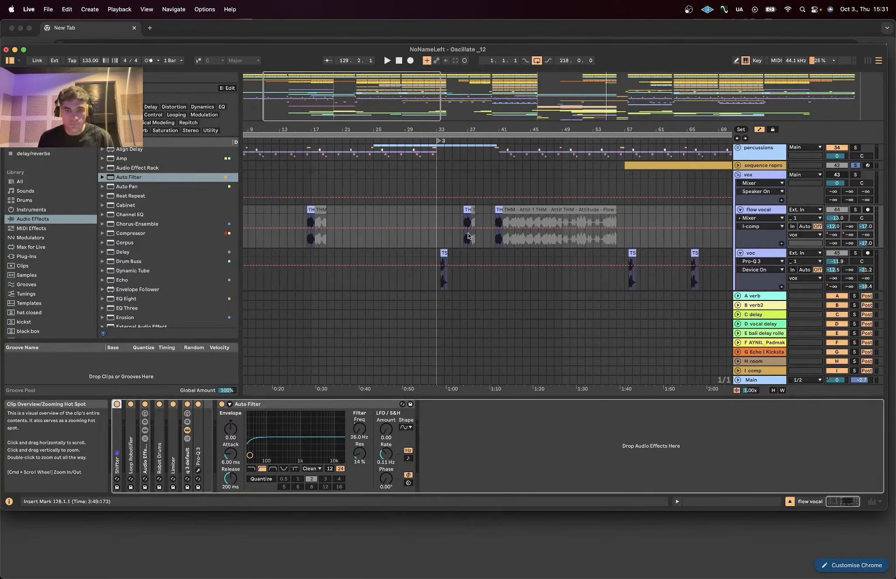
click(463, 224)
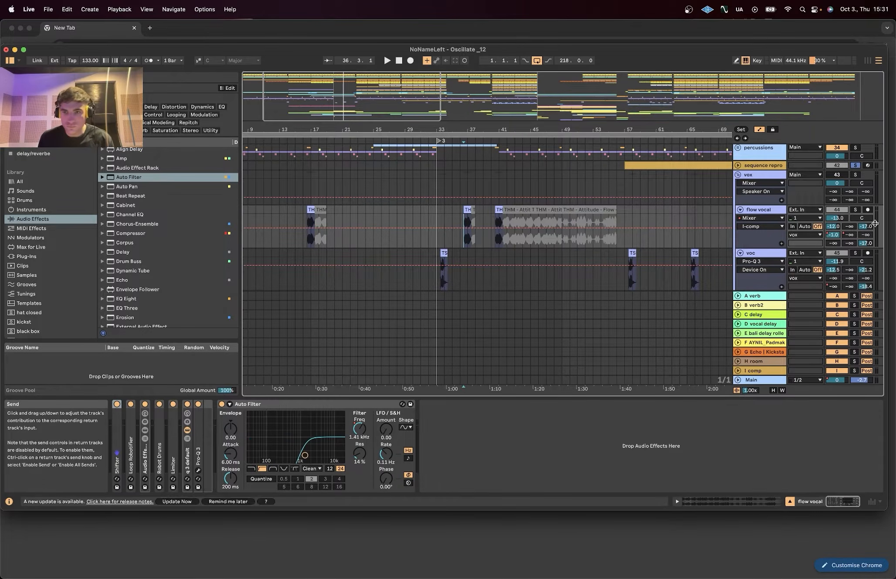
click(836, 175)
click(855, 209)
key(space)
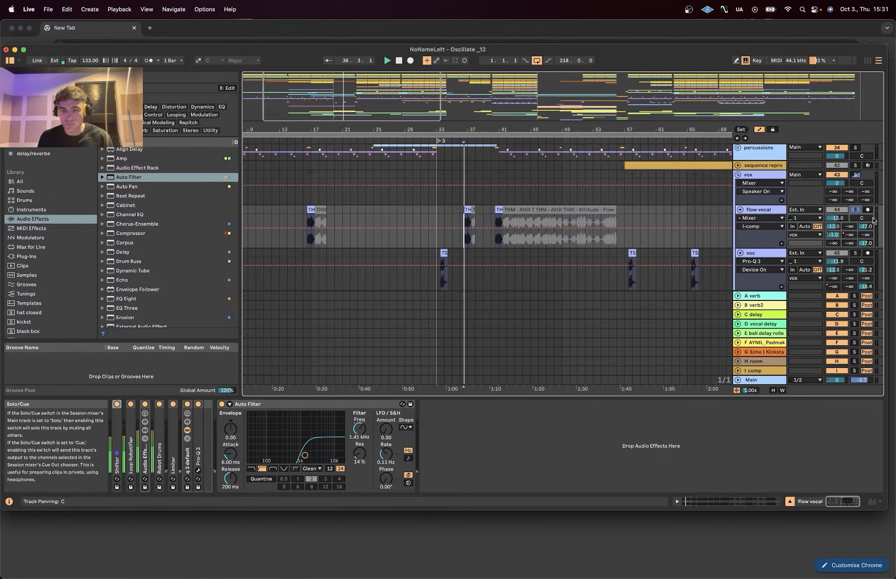
drag(350, 88, 440, 102)
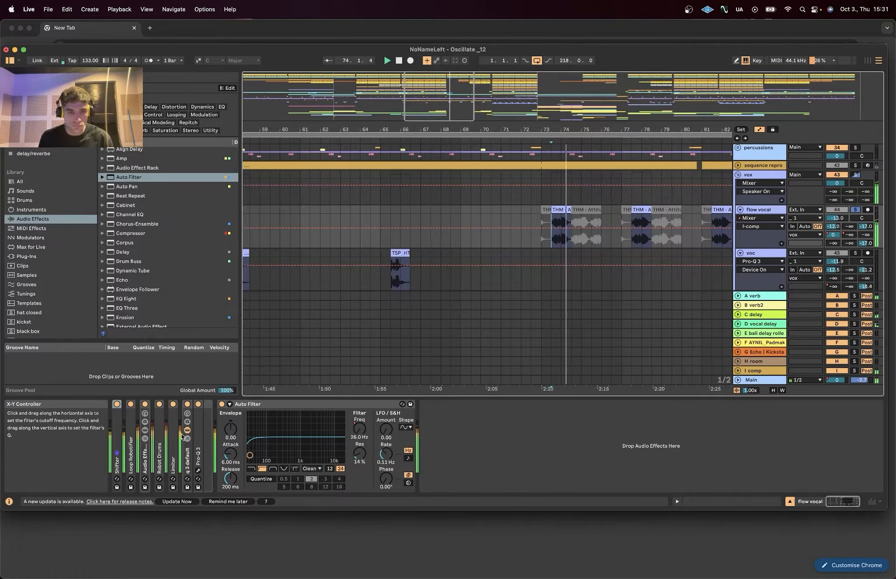
key(space)
Step: Select the whole flow vocal effects chain, from Shifter to Auto Filter, and deactivate all of its devices
click(133, 424)
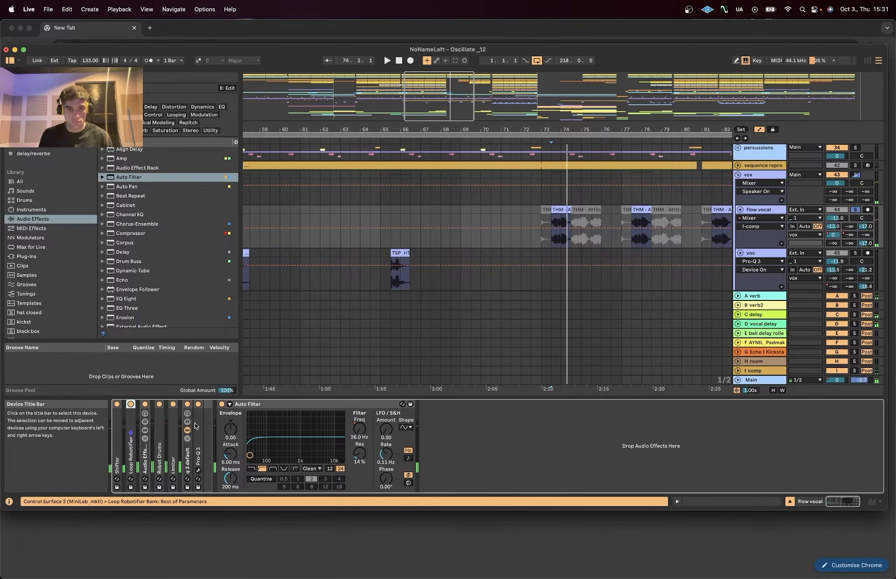
click(283, 404)
shift+click(116, 442)
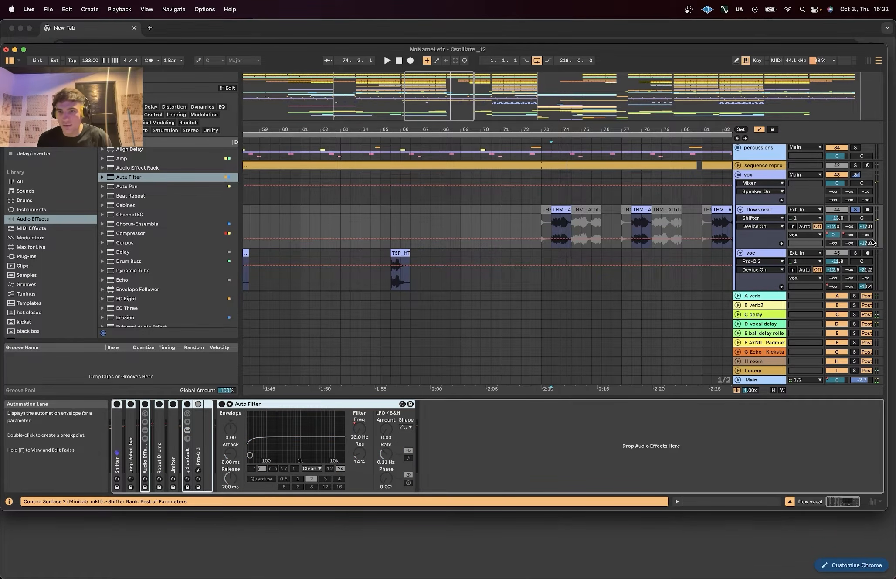
Step: Enlarge the flow vocal track, show its vocal delay and bali delay roller send automation, and play from about bar 77
click(832, 234)
drag(774, 247, 775, 304)
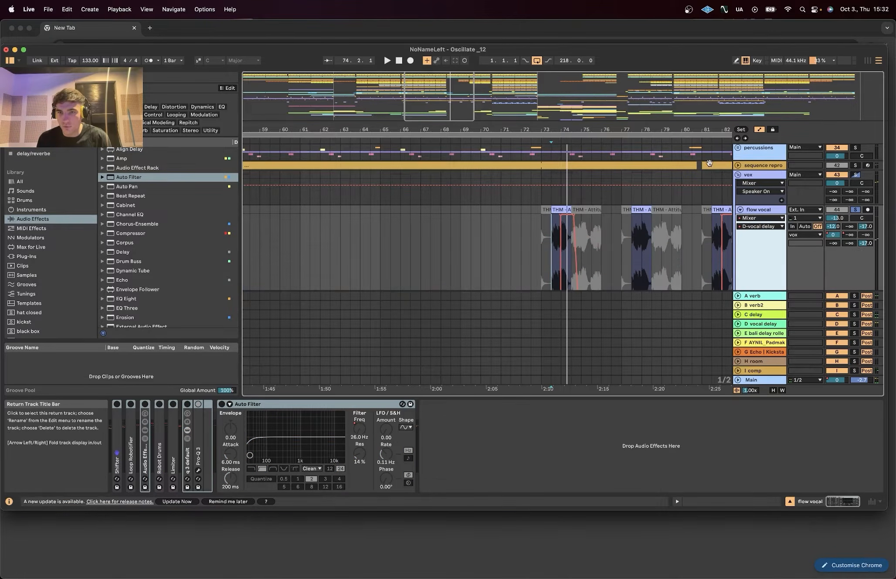
scroll(516, 244, down, 8)
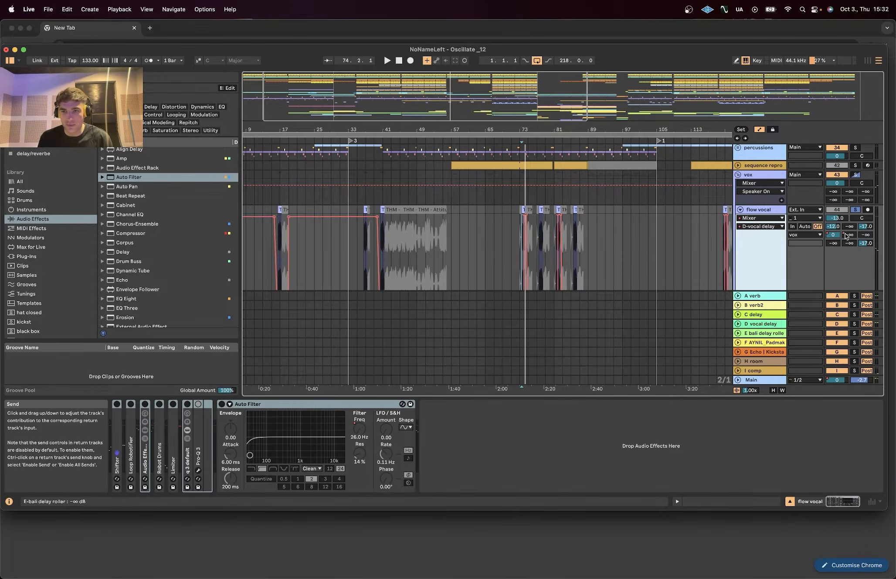
click(864, 235)
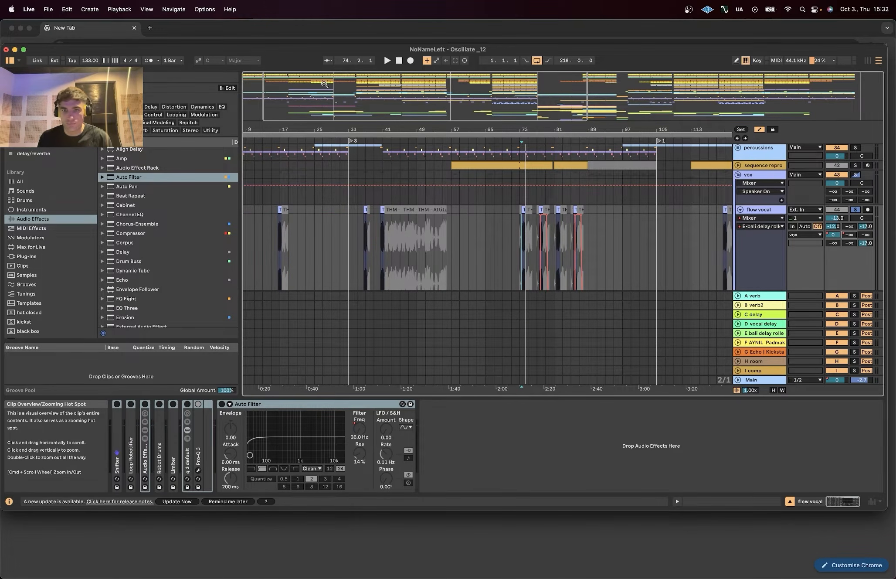
drag(505, 101, 530, 260)
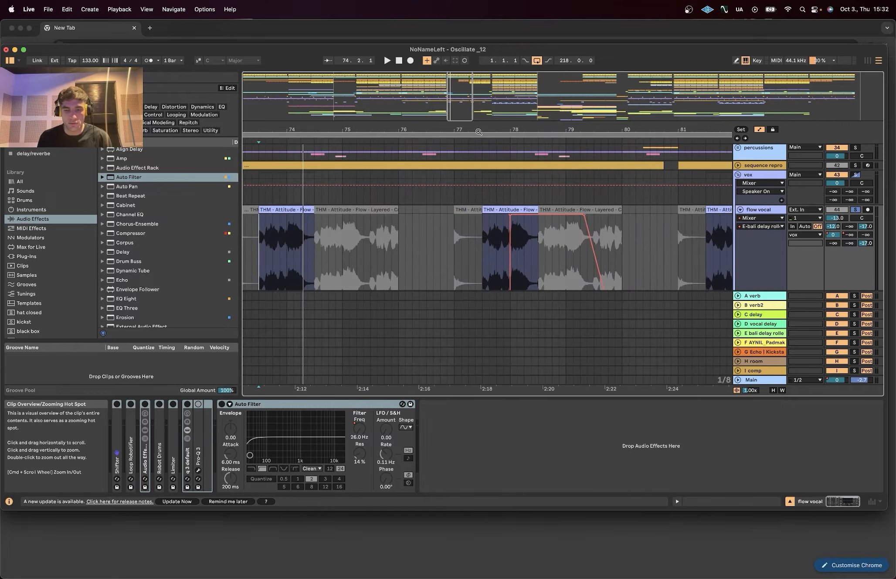
key(space)
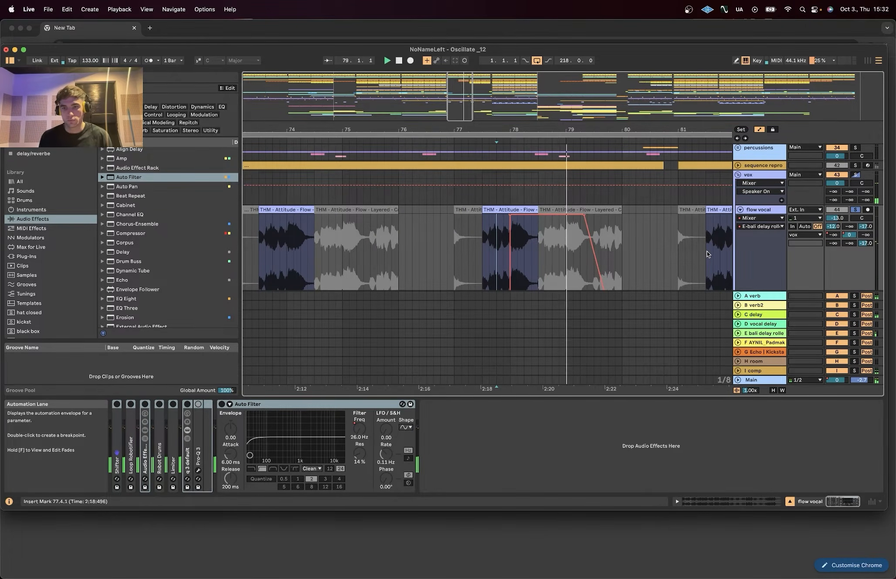
Step: Show the bali delay roller return's device chain, check its EchoBoy settings, and play on from bar 80
click(746, 336)
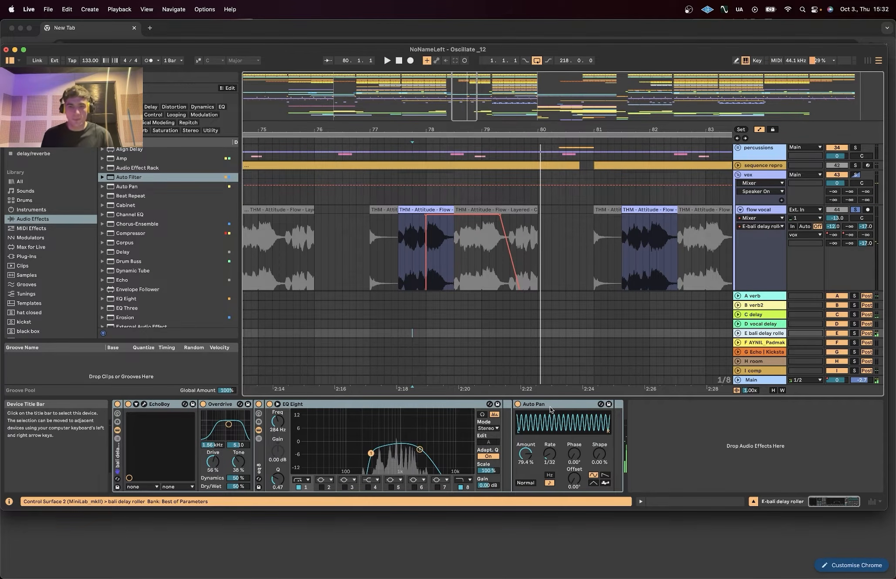
click(145, 404)
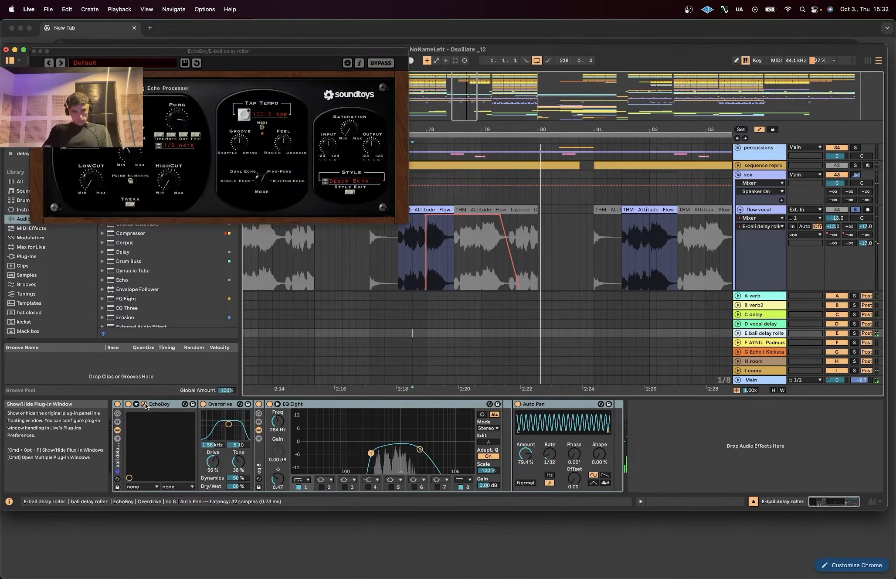
click(145, 405)
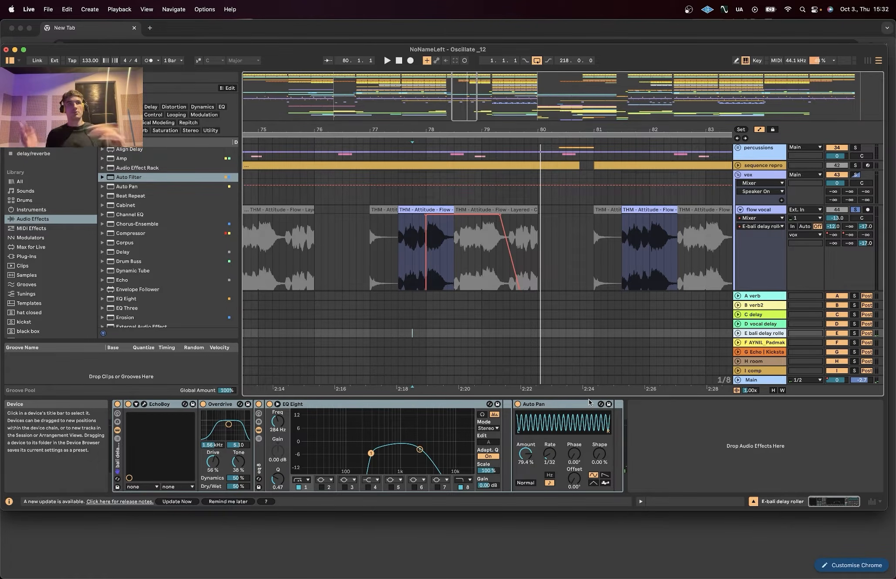
key(space)
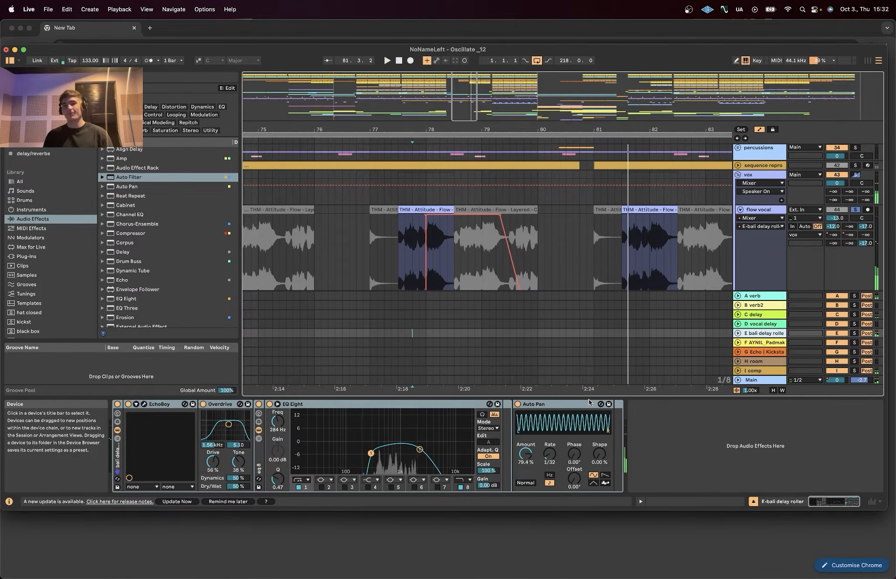
Step: Show the flow vocal's vocal delay send automation and audition the delay throw around bar 82
click(768, 214)
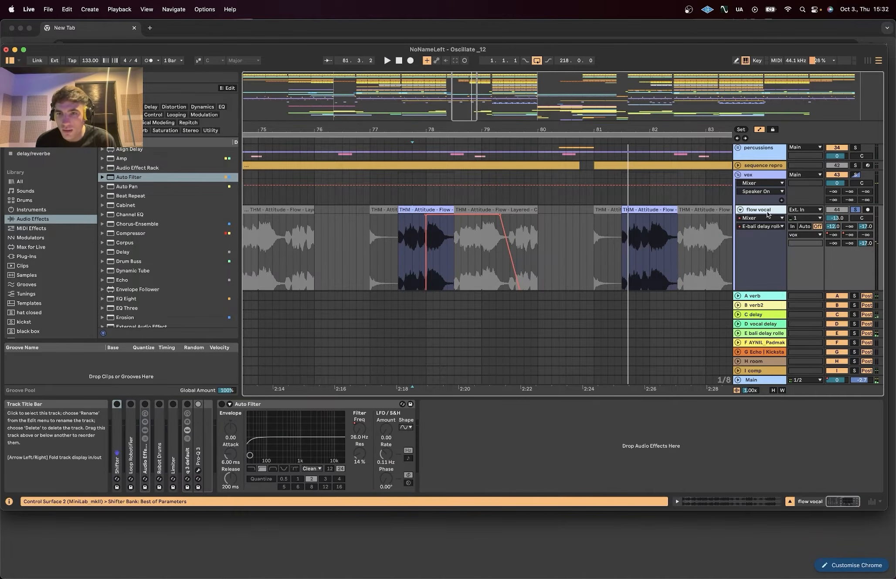
click(834, 235)
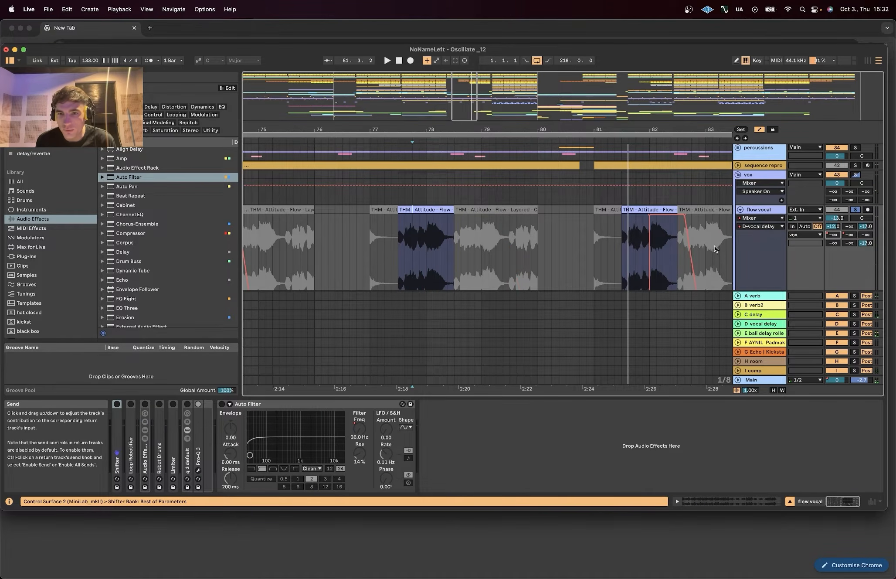
key(space)
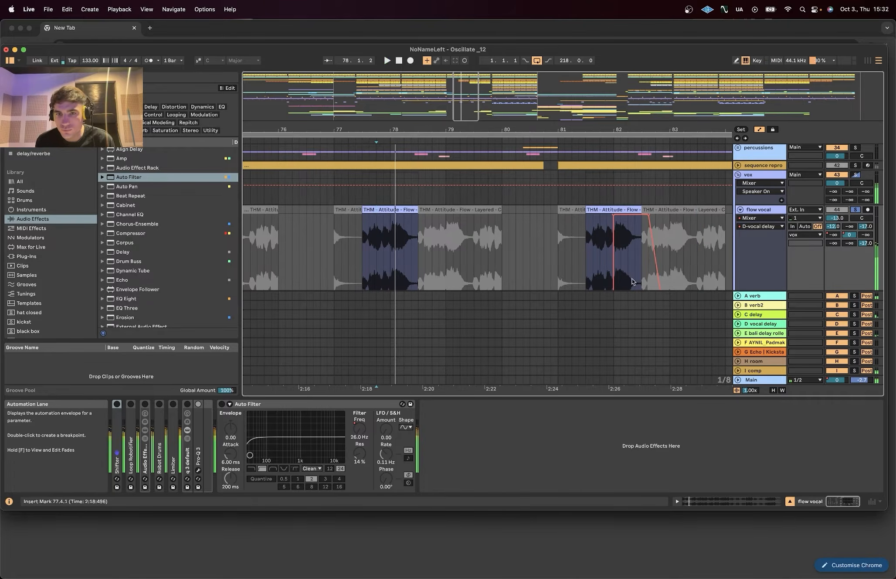
click(616, 201)
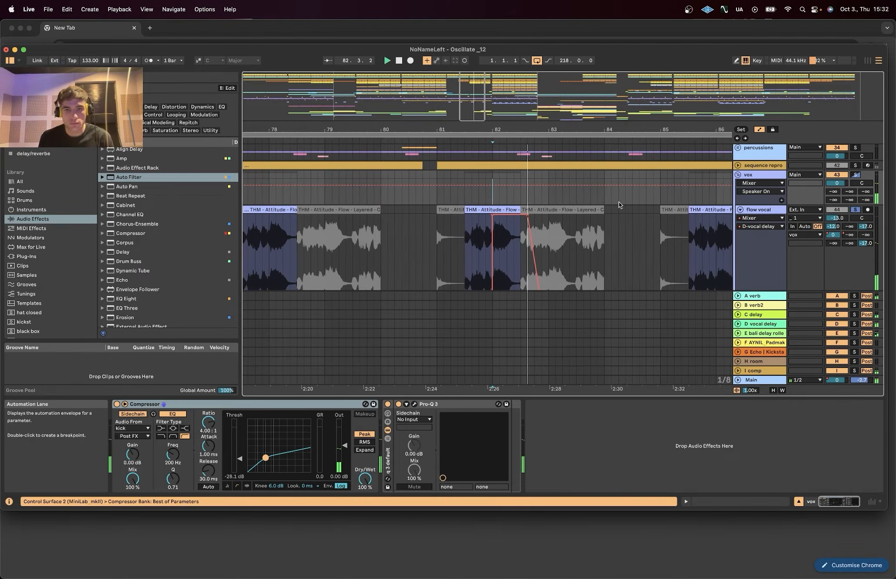
Step: Unfold the vocal delay return, check its EchoBoy settings during playback, and close the plug-in window
click(756, 333)
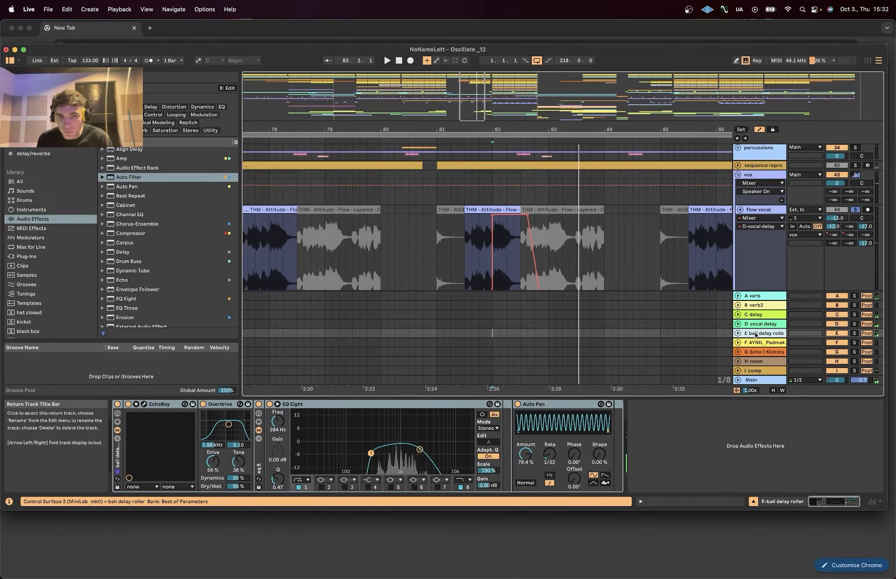
click(757, 322)
click(738, 323)
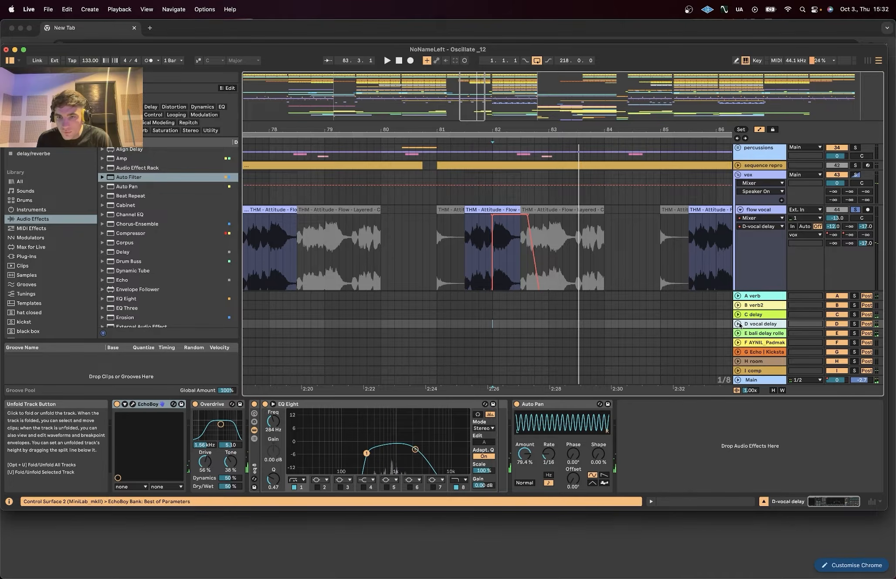
click(132, 407)
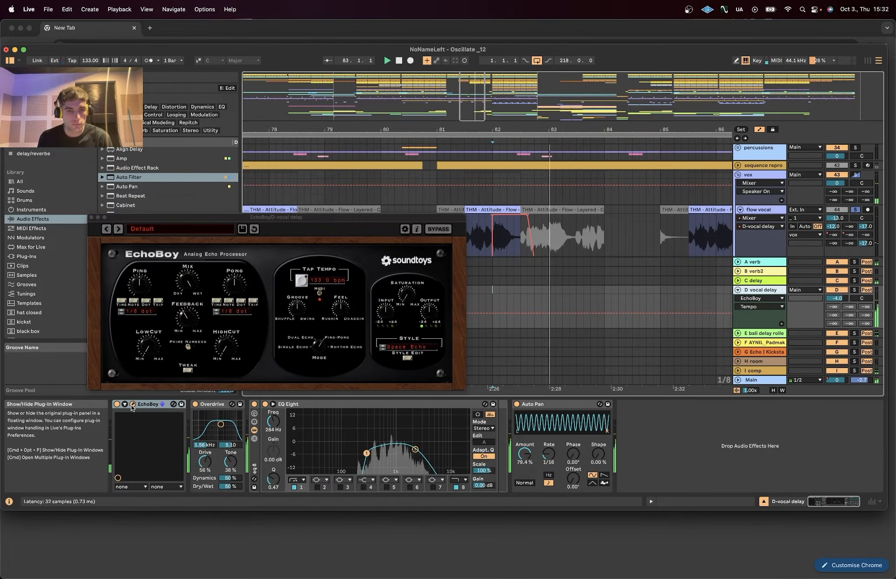
click(132, 407)
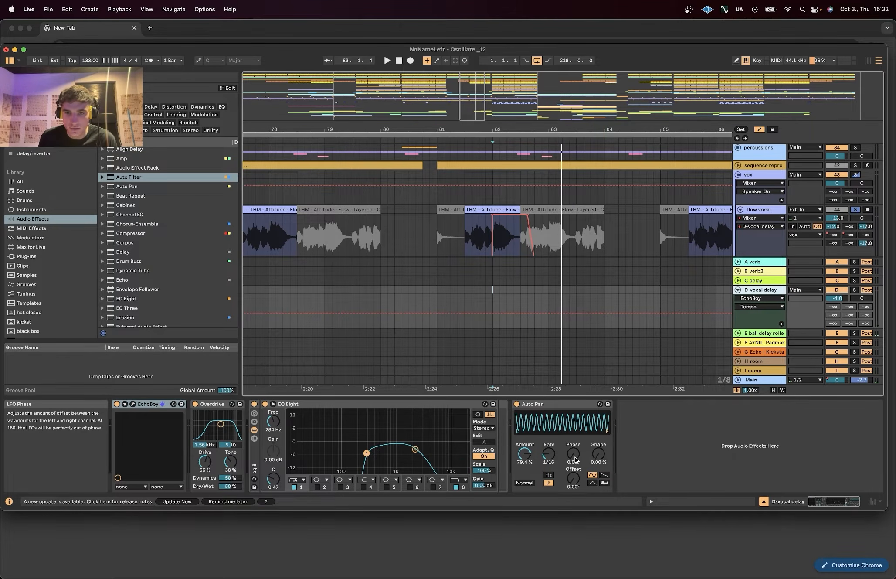
Step: Select the vocal delay's Auto Pan phase and play from bar 82, comparing the sound with Auto Pan off and on
click(572, 461)
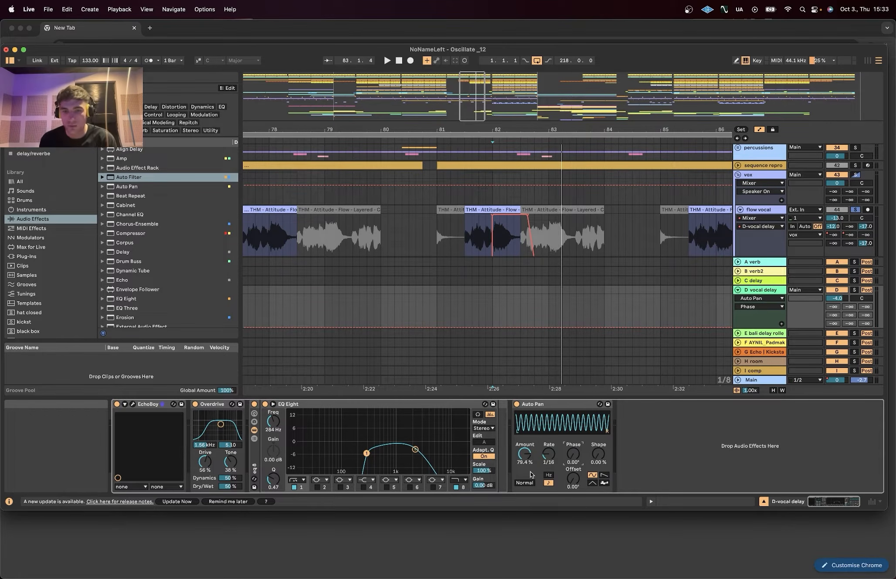
key(space)
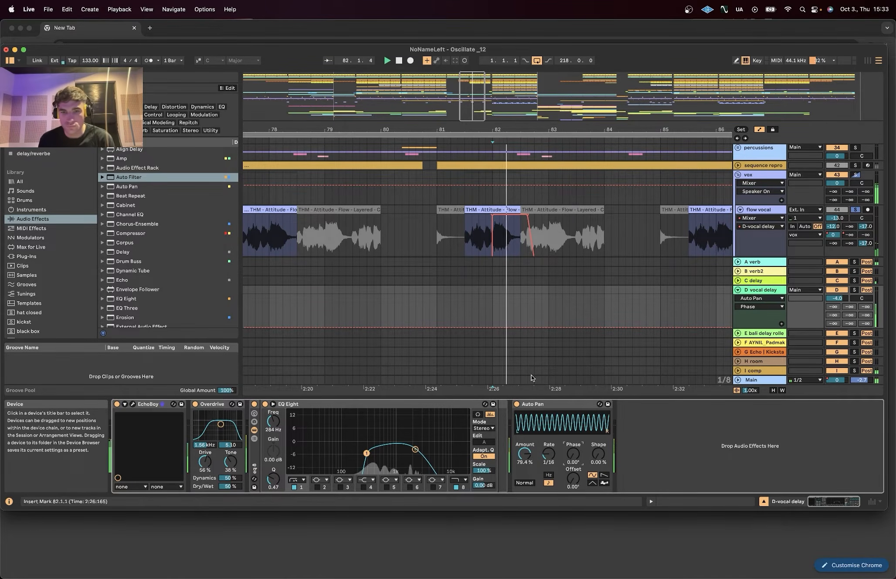
click(516, 405)
click(517, 405)
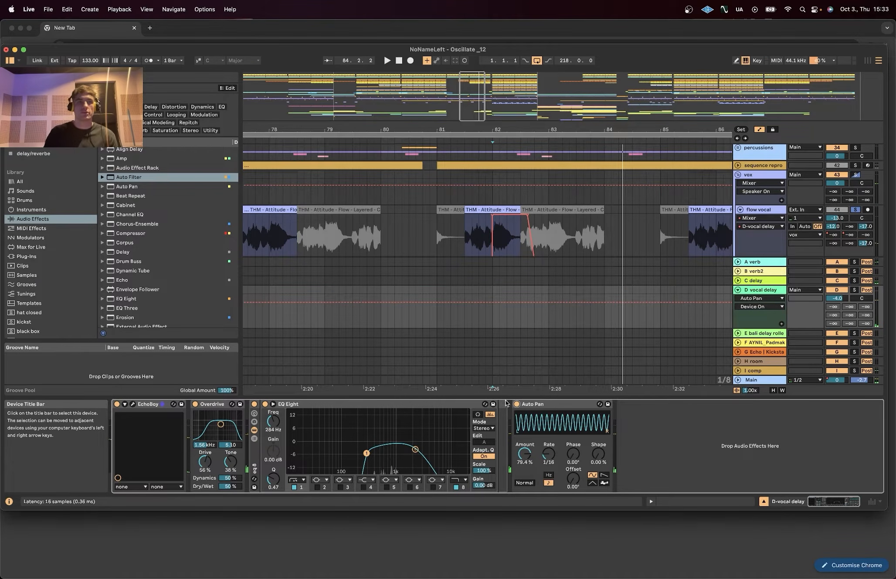
Step: Expand and activate Shifter in the flow vocal's chain, and play the vocal from bar 73
scroll(588, 184, down, 5)
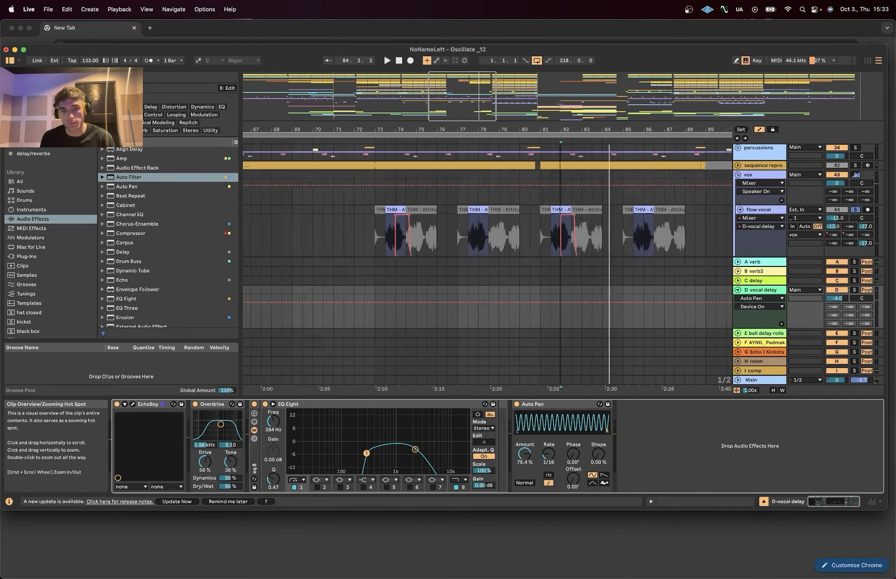
click(757, 209)
double_click(117, 427)
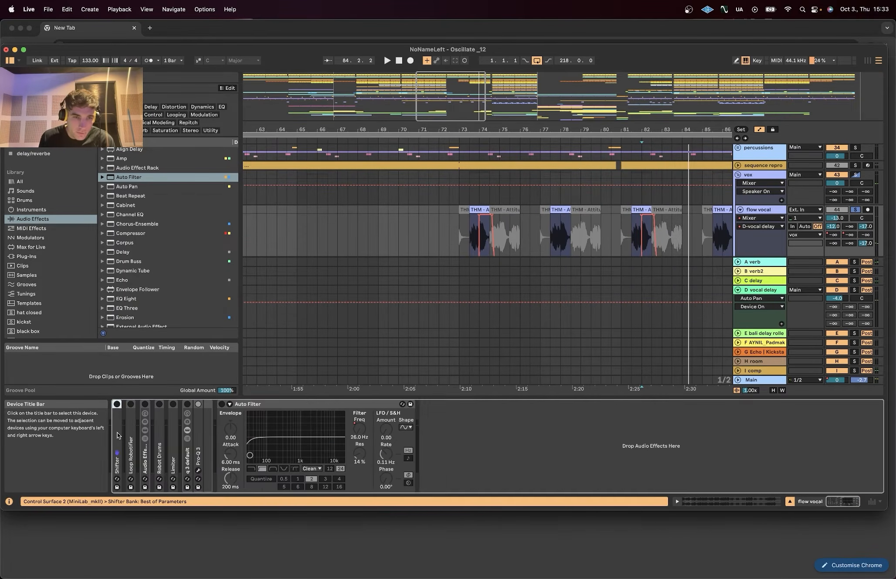
click(116, 404)
click(470, 231)
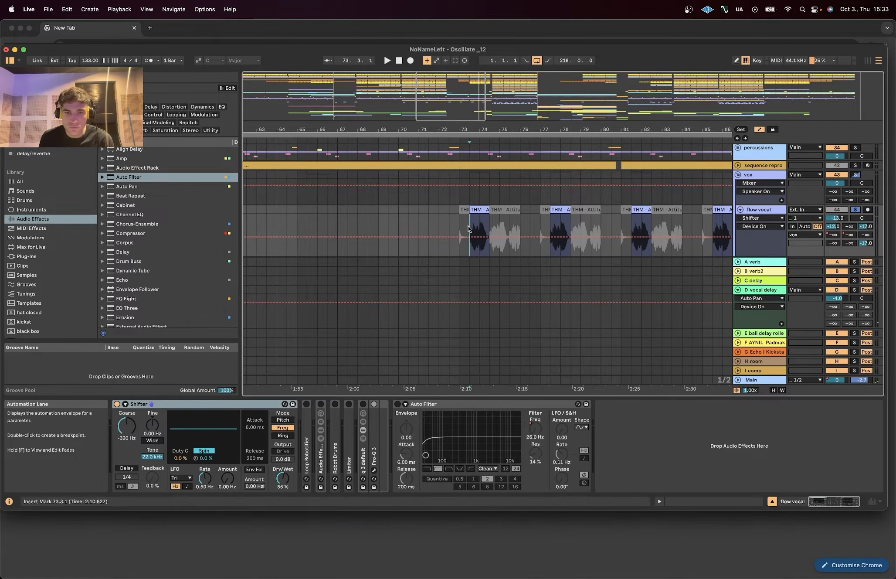
key(space)
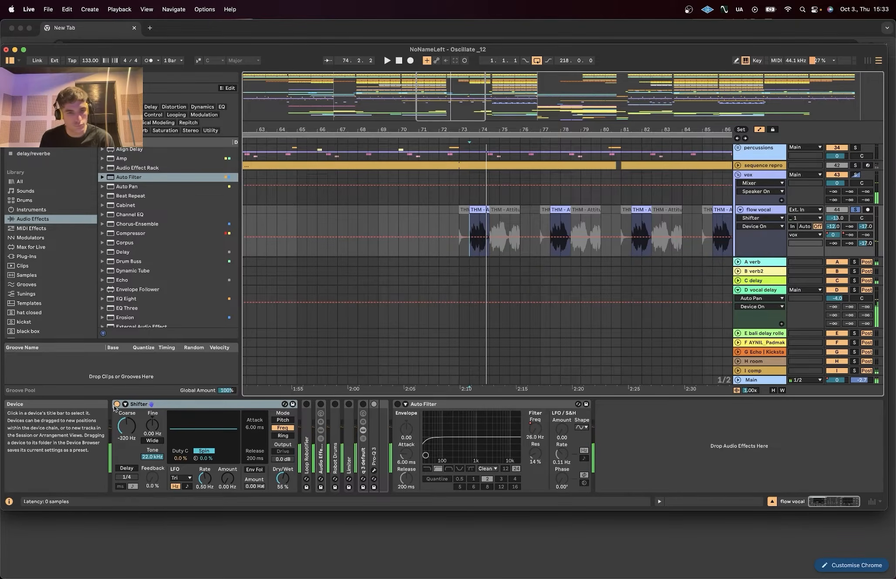
click(206, 413)
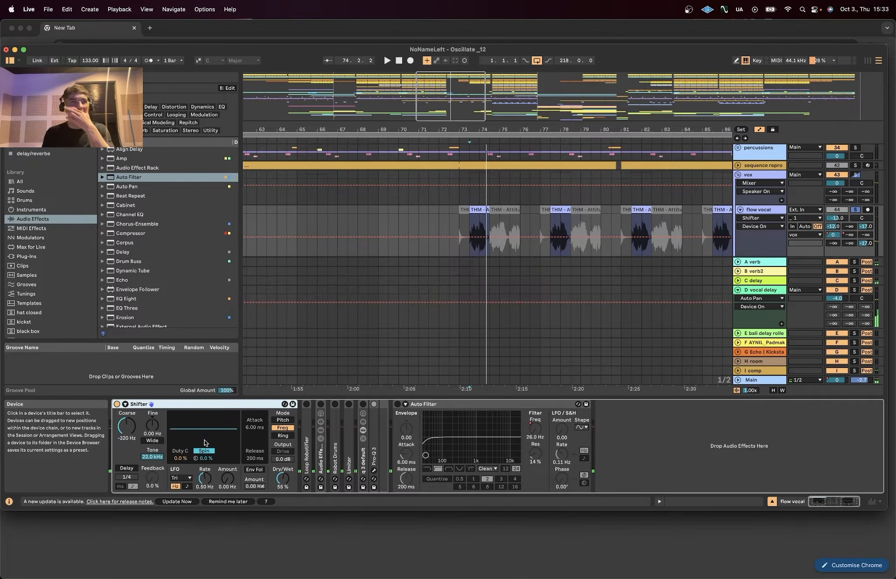
Step: Expand and activate Loop Robotifier on the flow vocal, audition it, and collapse it together with Shifter
double_click(308, 453)
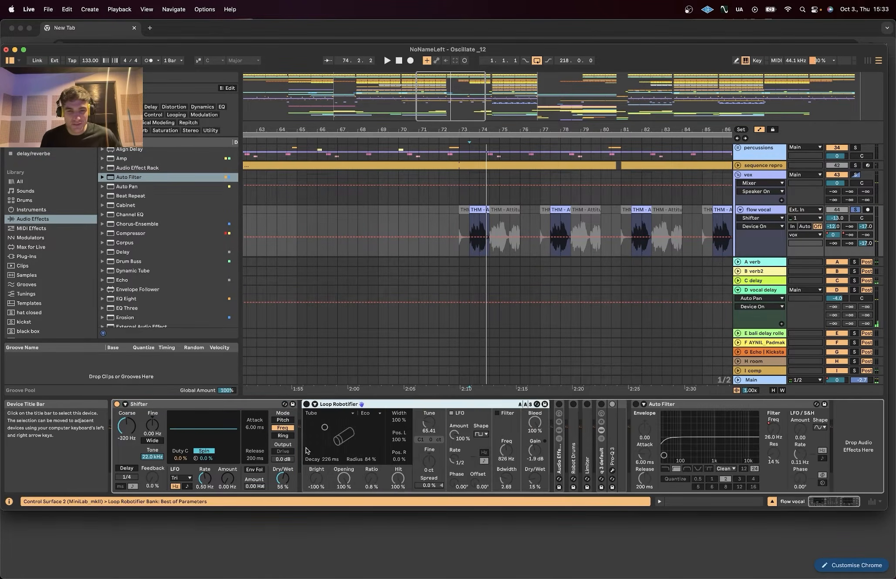
click(307, 404)
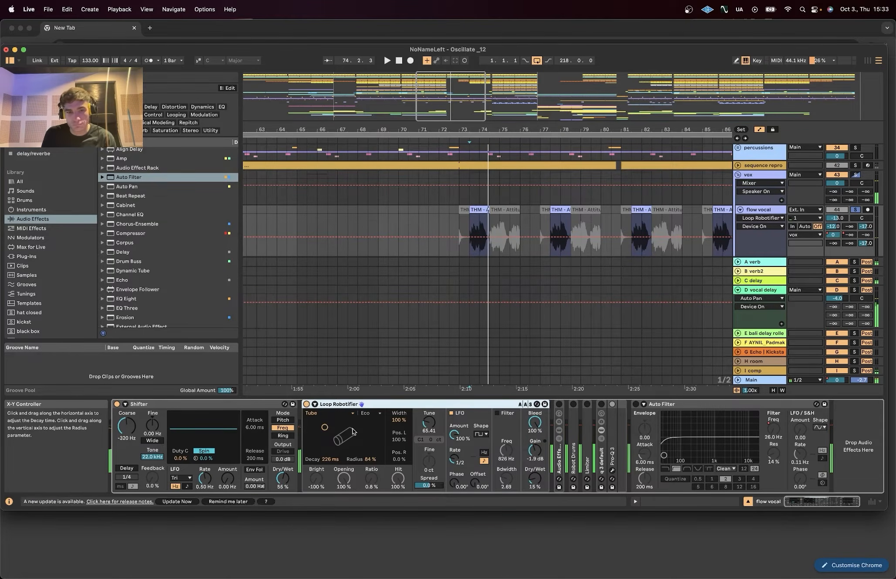
double_click(240, 405)
double_click(257, 405)
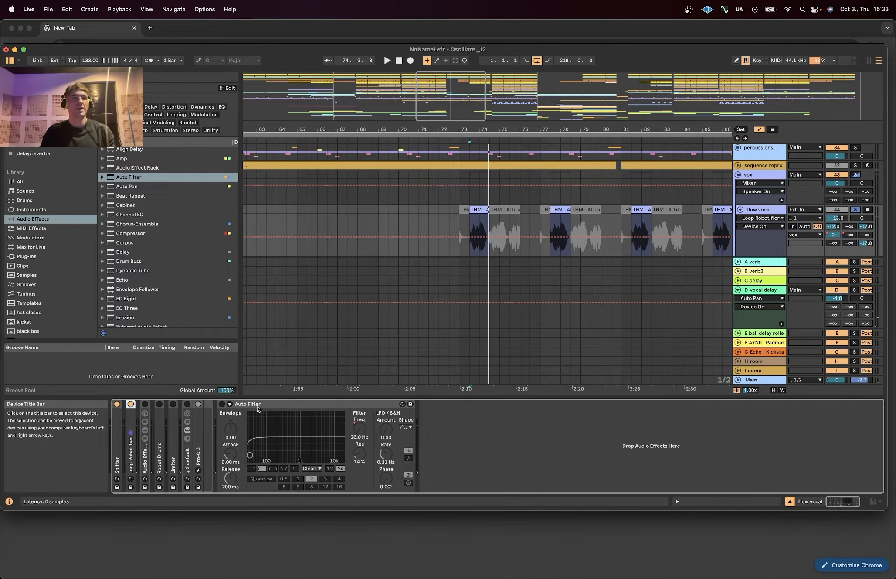
Step: Expand the flow vocal's devices up to the Audio Effect Rack, activate the rack, and compare it off and on during playback
double_click(117, 449)
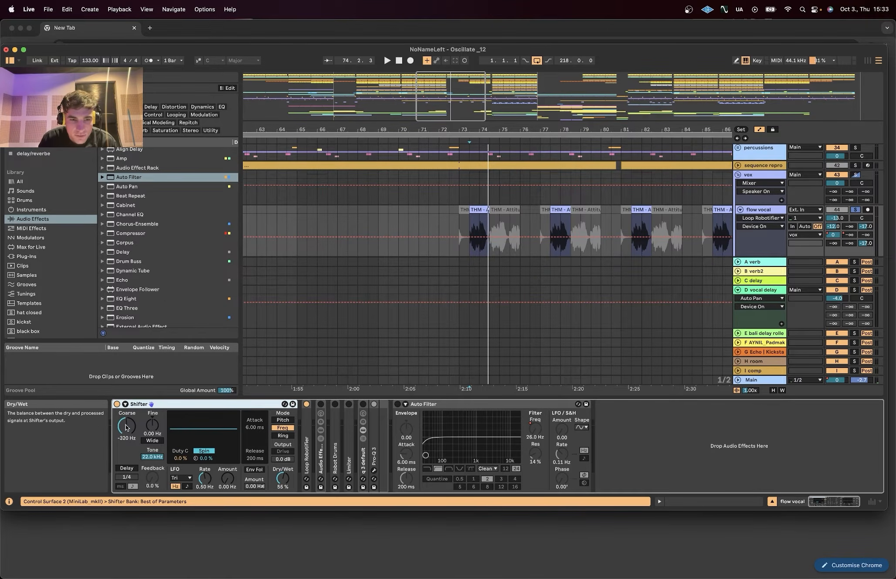
double_click(306, 454)
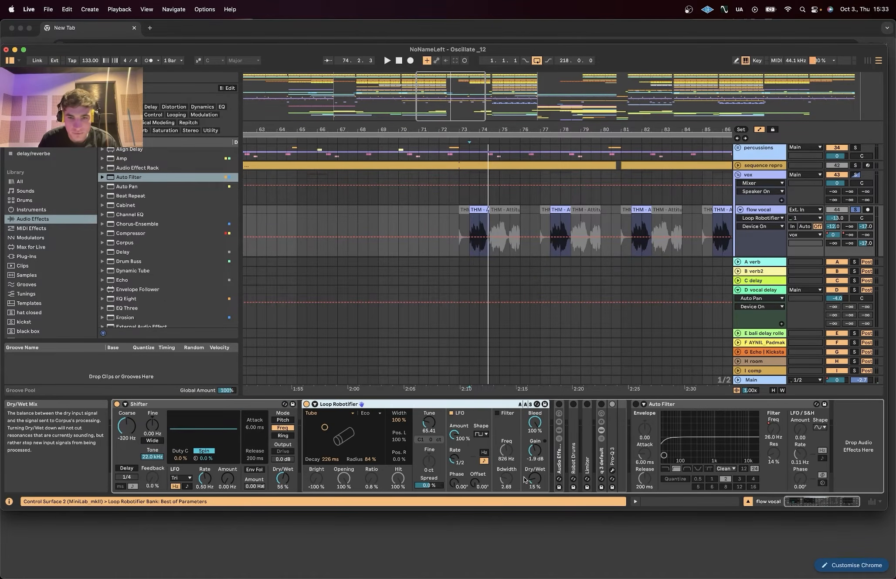
double_click(560, 457)
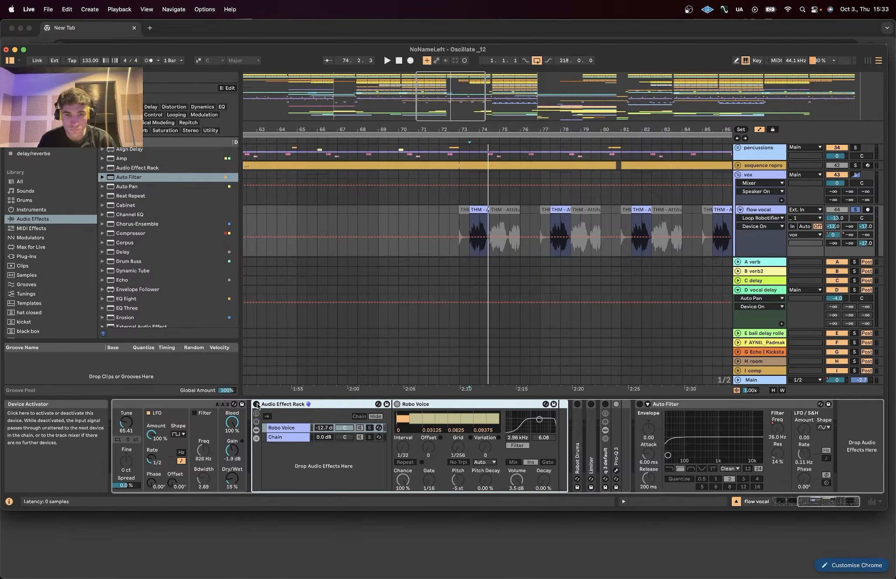
click(256, 404)
key(space)
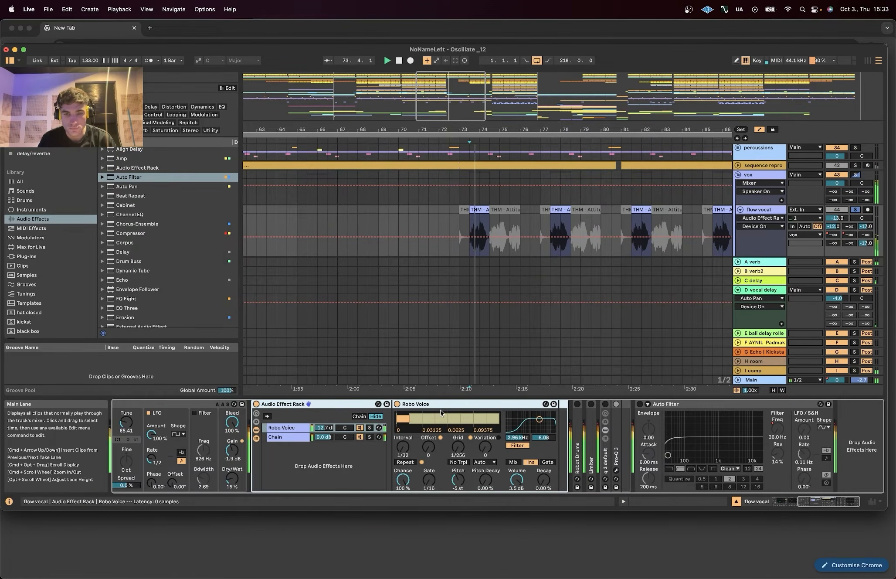
click(256, 404)
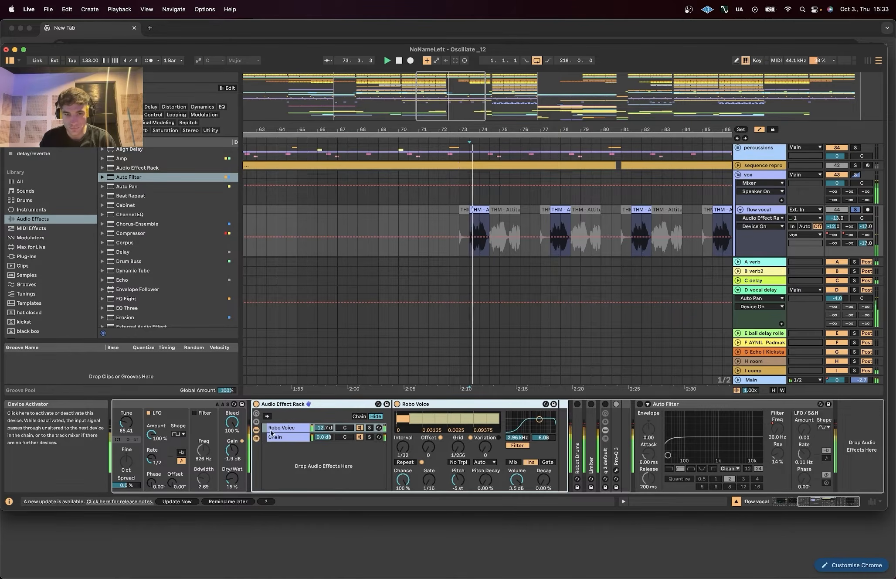
click(256, 404)
Step: Inspect the rack's Robo Voice and empty parallel chains, and audition the vocal with each chain soloed in turn
click(277, 437)
click(280, 428)
key(space)
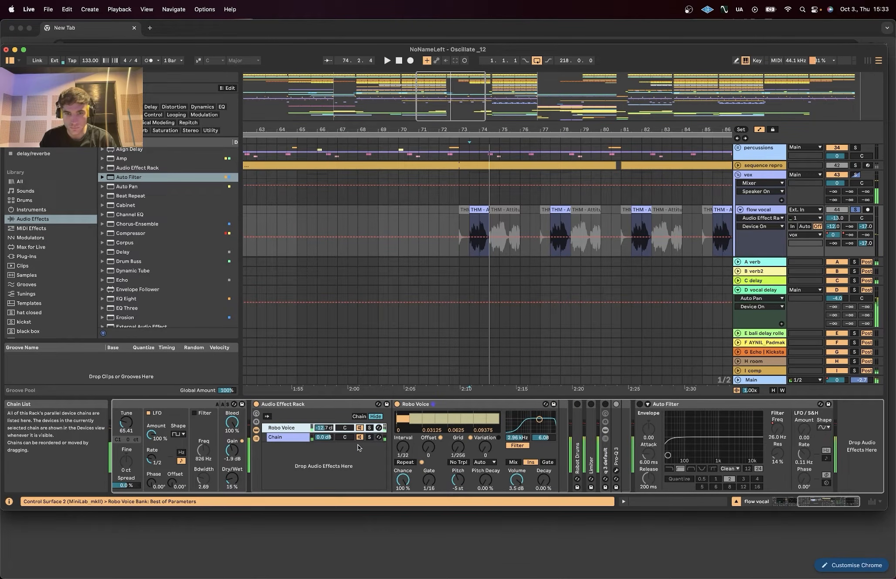
click(304, 438)
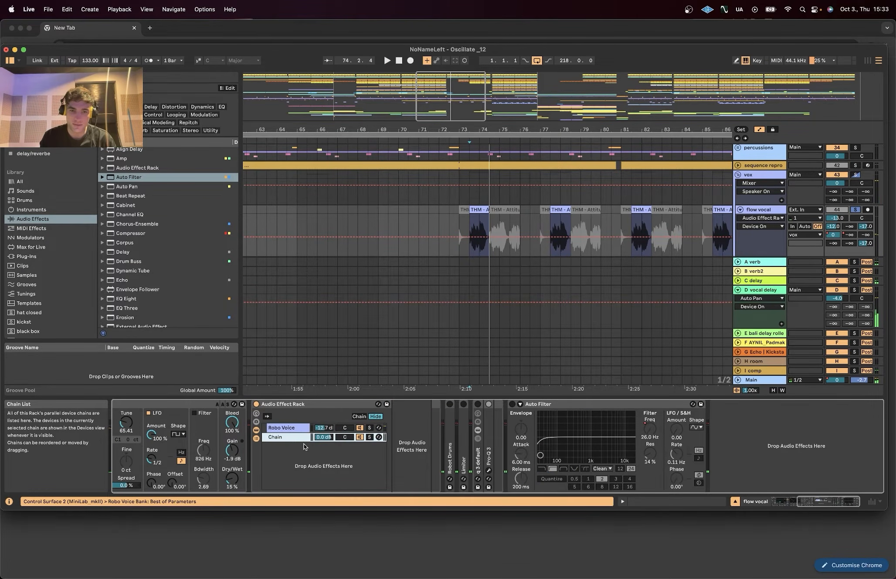
click(286, 429)
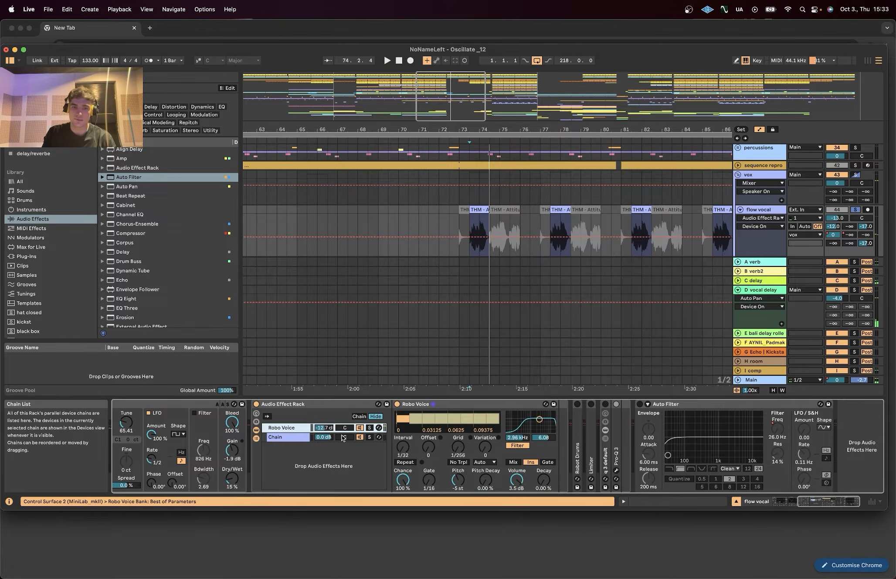
click(369, 428)
key(space)
click(370, 437)
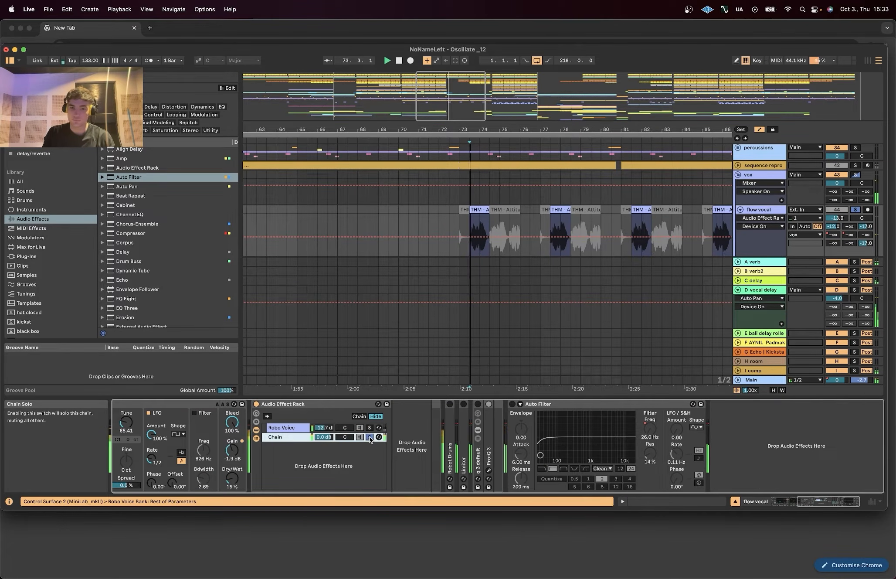
click(370, 437)
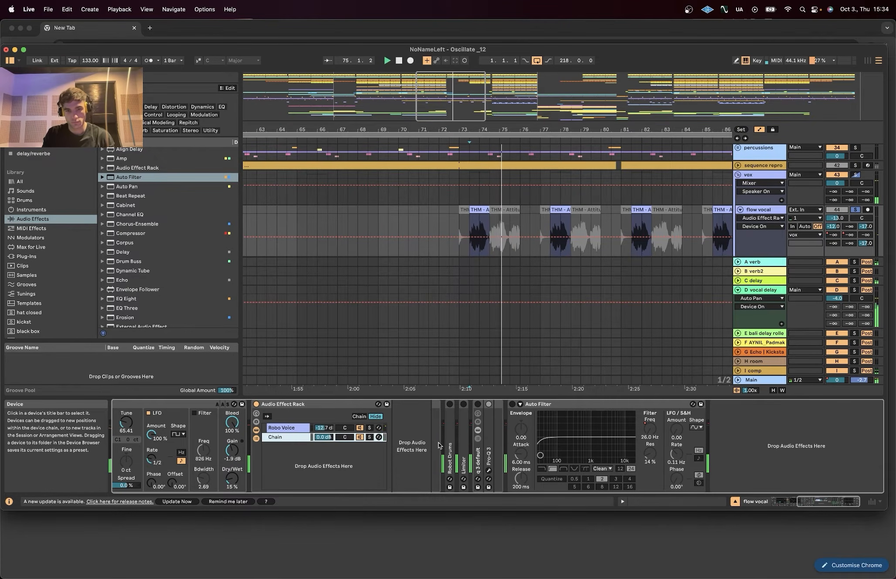
Step: Expand and activate Robot Drums in the flow vocal's effects chain
double_click(450, 406)
click(450, 404)
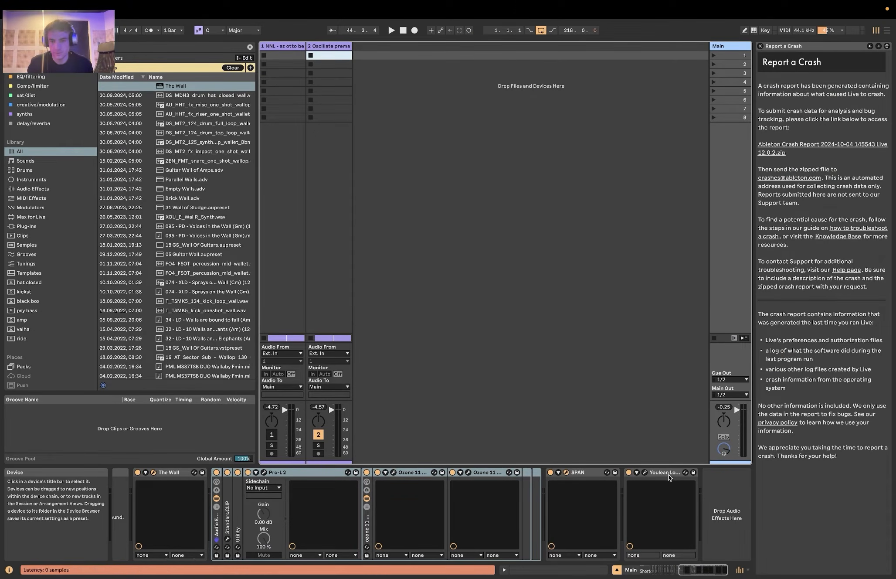
Step: Move the SPAN window clear of The Wall's, and delete the missing The Wall VST3 plug-in from the Main track
click(666, 475)
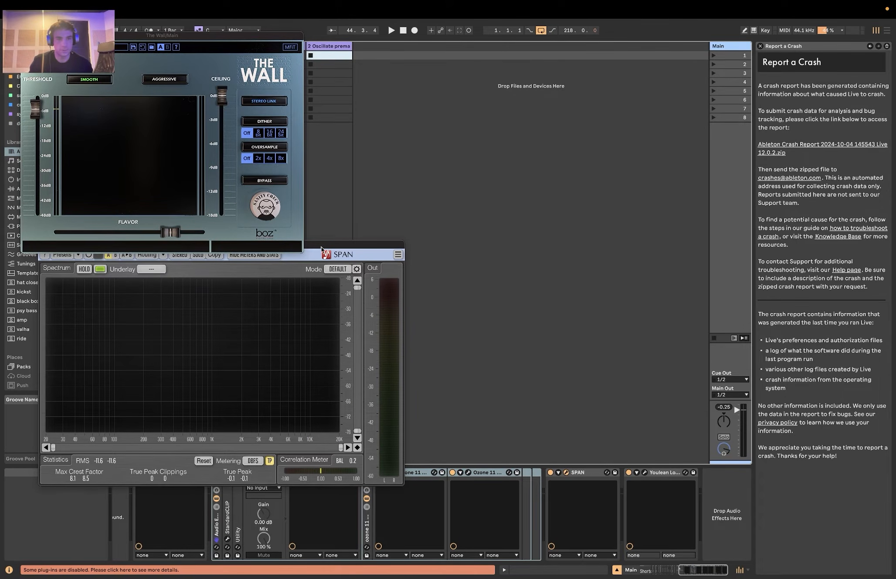
drag(321, 249, 640, 117)
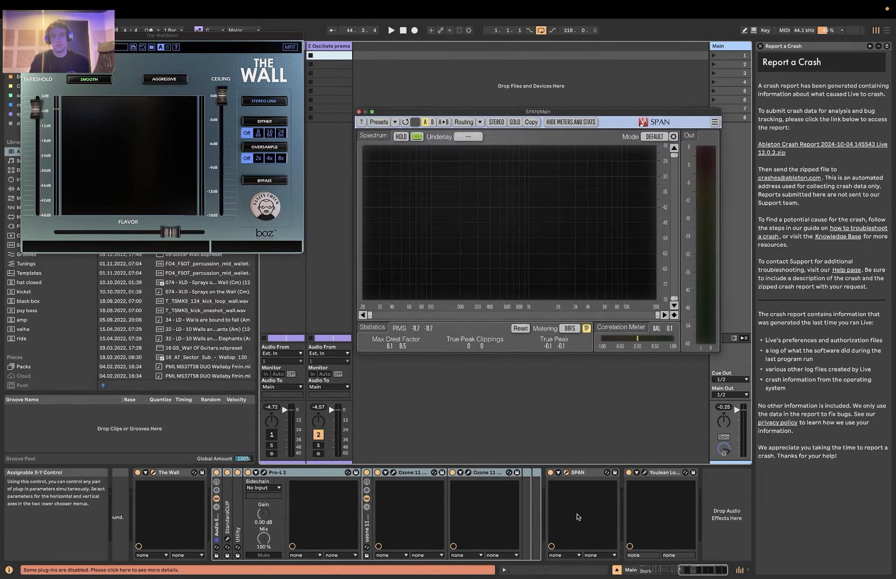
scroll(451, 517, left, 10)
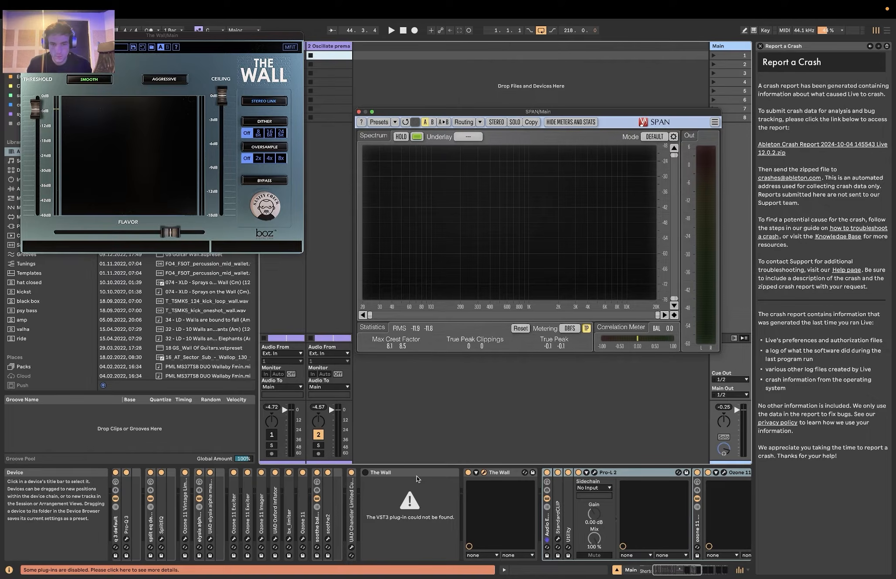
click(415, 473)
key(Delete)
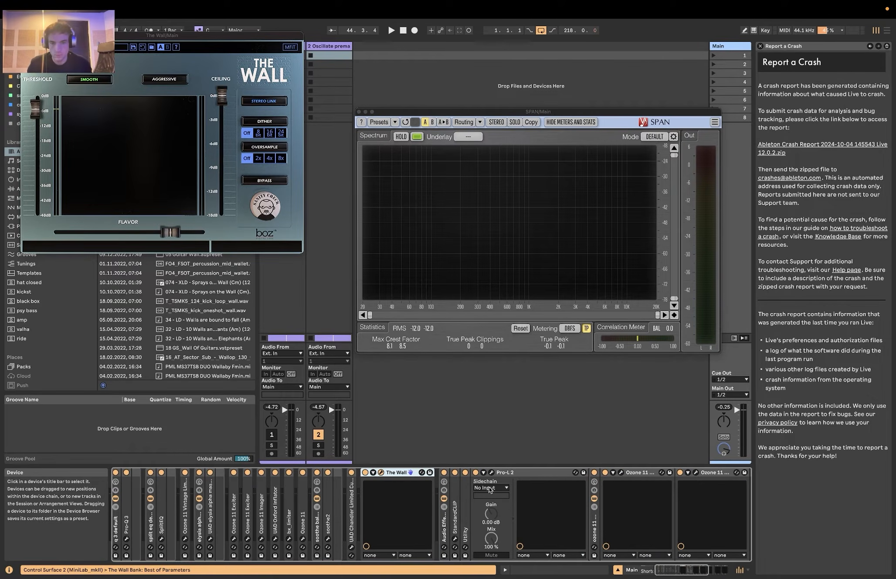
Step: Collapse the Audio Effect Rack and the remaining The Wall device on the Main track, and deactivate both
click(442, 521)
click(443, 522)
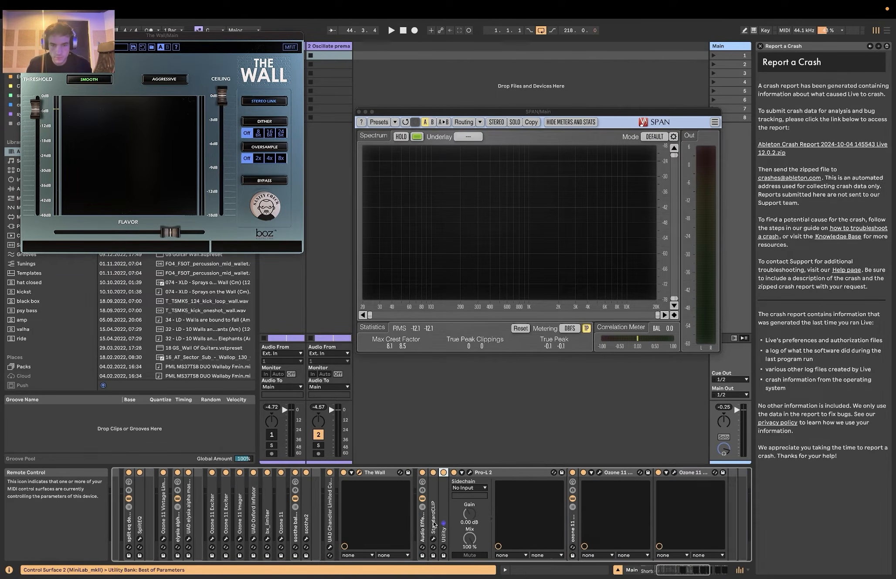
double_click(422, 520)
double_click(372, 473)
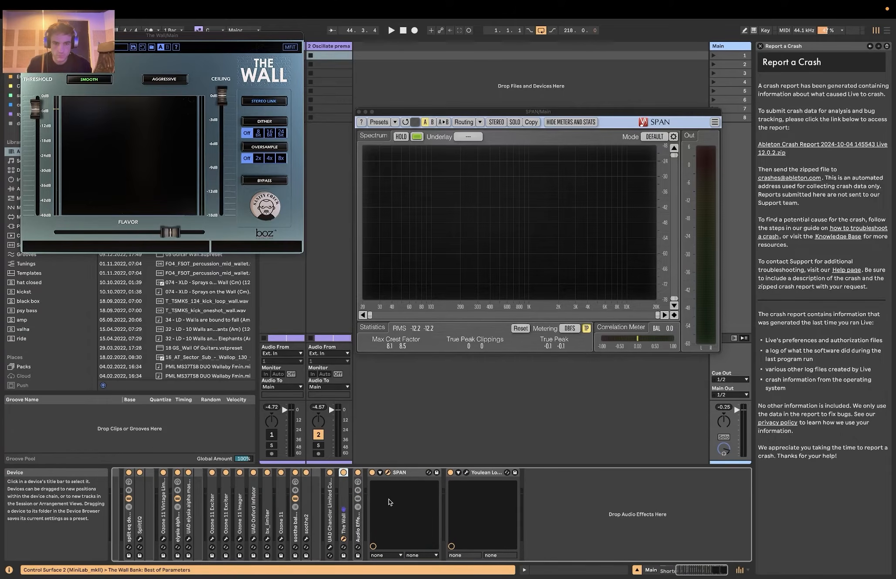
click(357, 473)
click(343, 473)
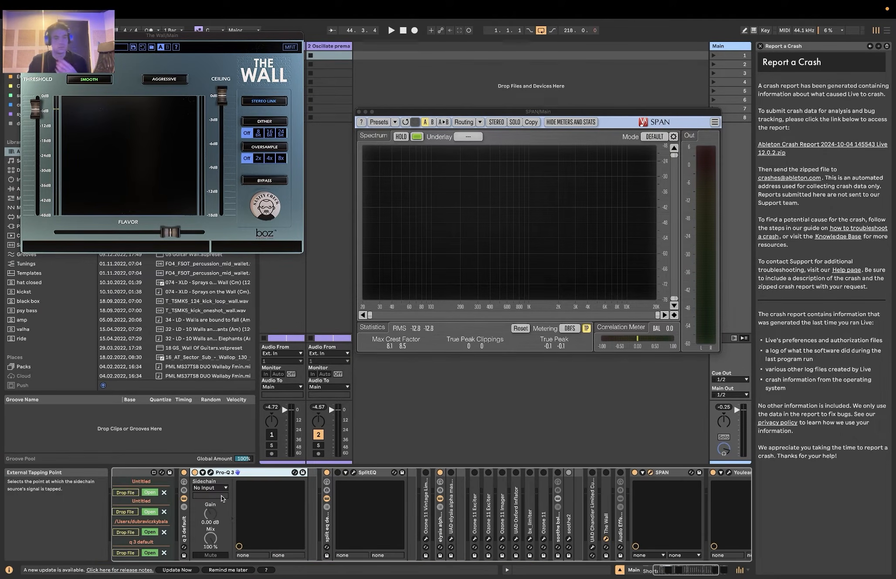
Step: Open the Main track's Pro-Q 3, examine its low-cut and notch bands with playback in Arrangement View, and close its window
scroll(222, 498, left, 3)
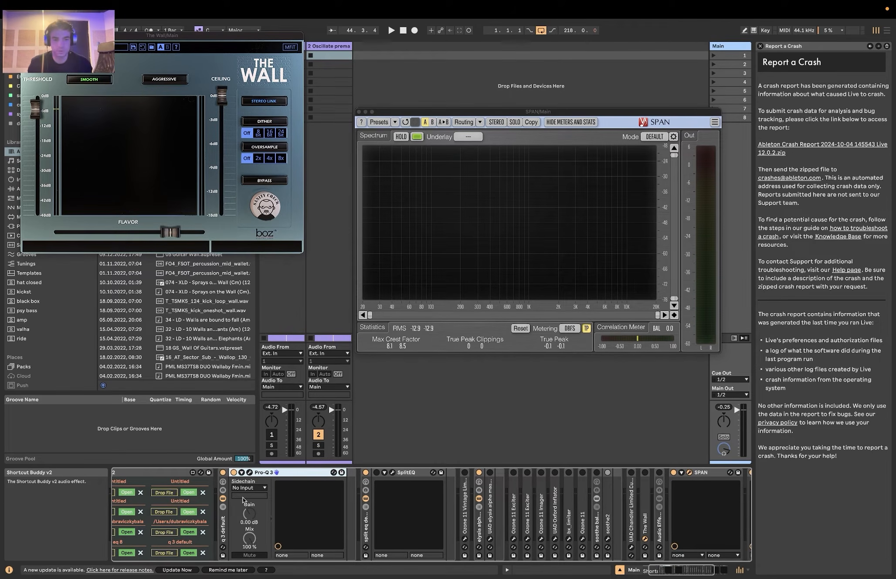
click(249, 472)
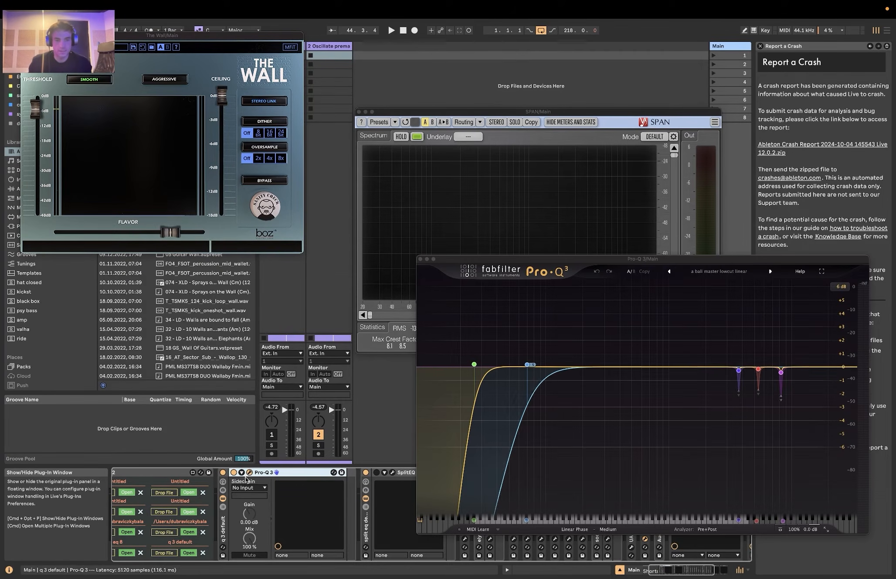
key(Tab)
key(space)
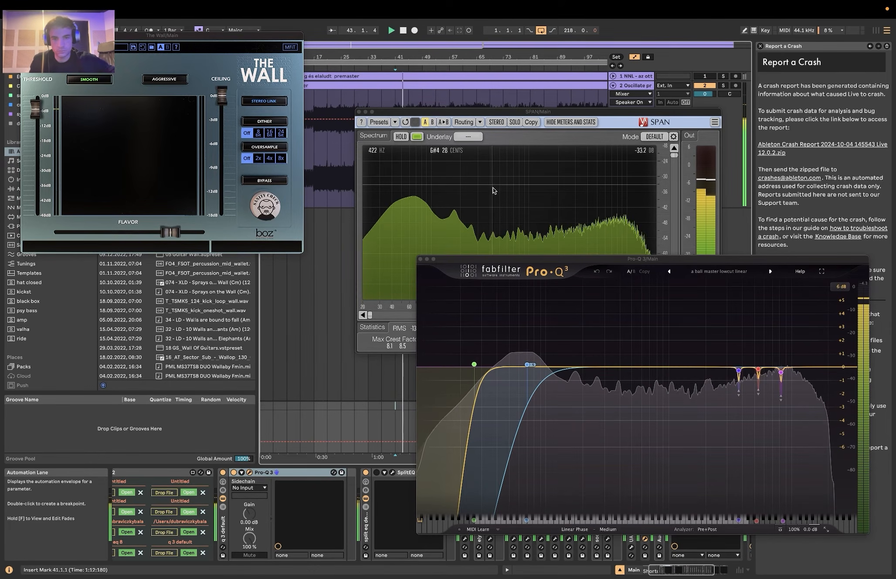
drag(489, 260, 331, 225)
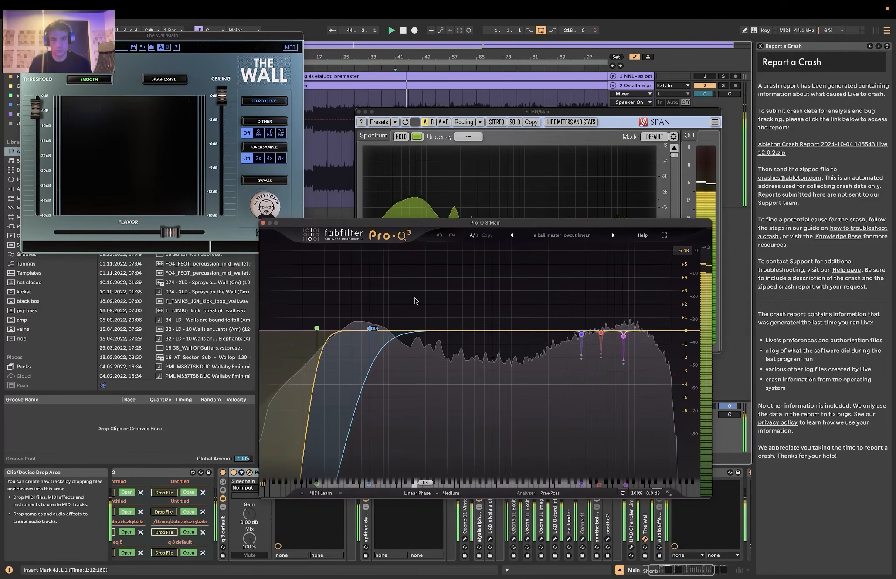
mouse_move(323, 332)
key(space)
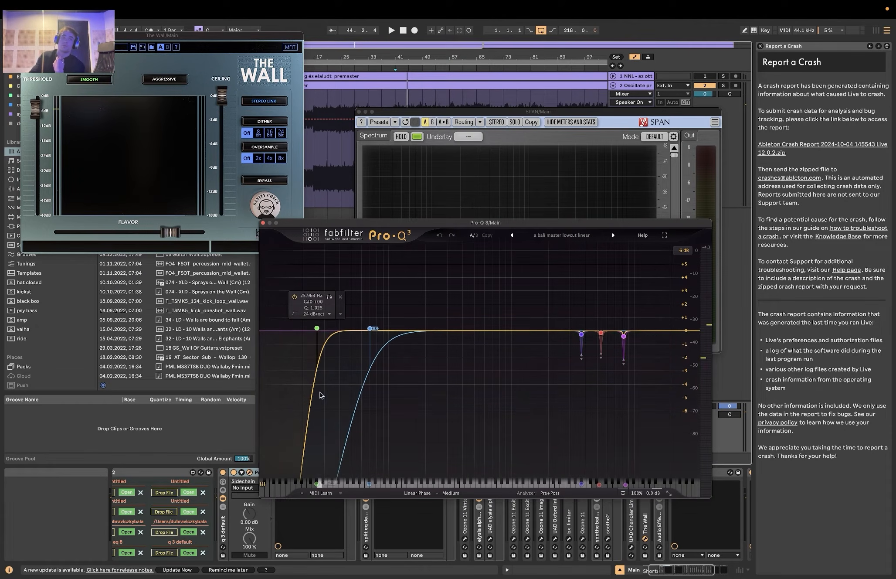
mouse_move(582, 358)
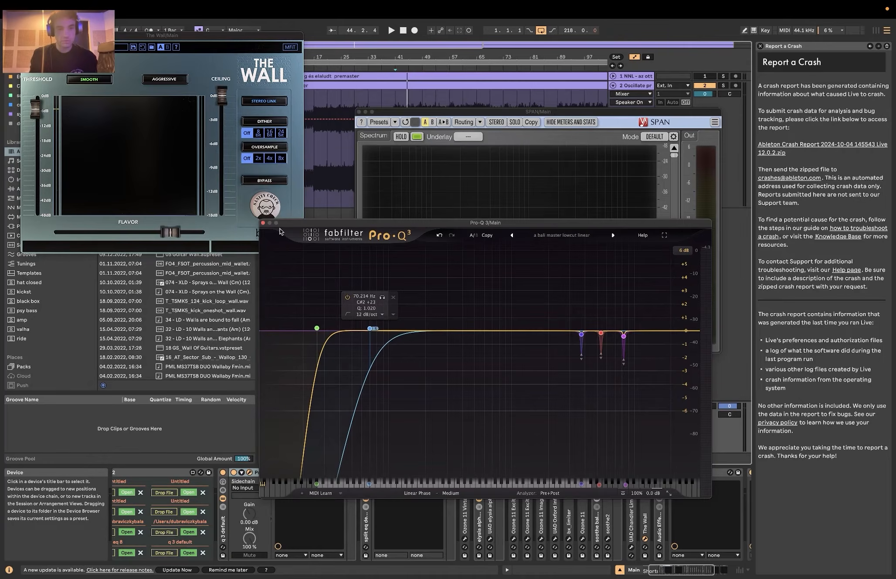
click(263, 223)
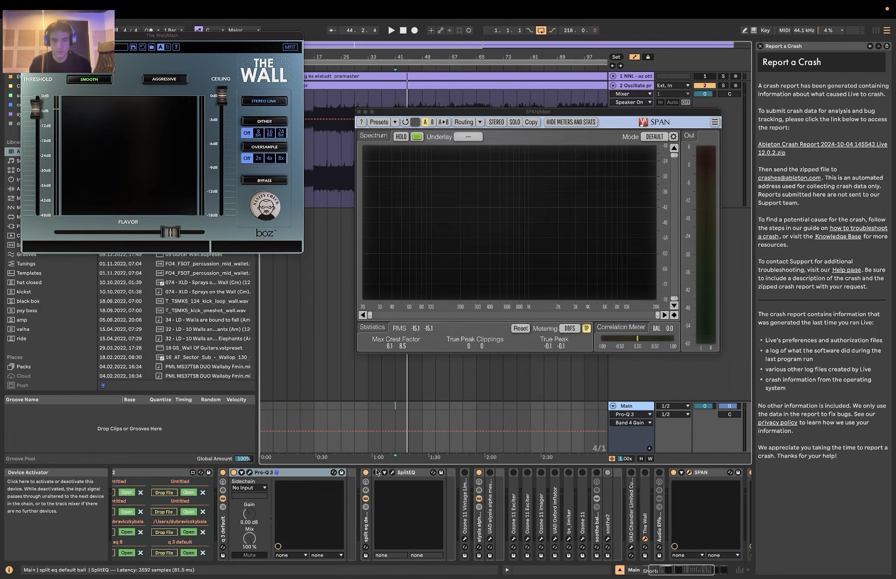
Step: Open the Main track's SplitEQ and play the Oscillate premaster from bar 57, arranging the SplitEQ and SPAN windows to see both
click(392, 472)
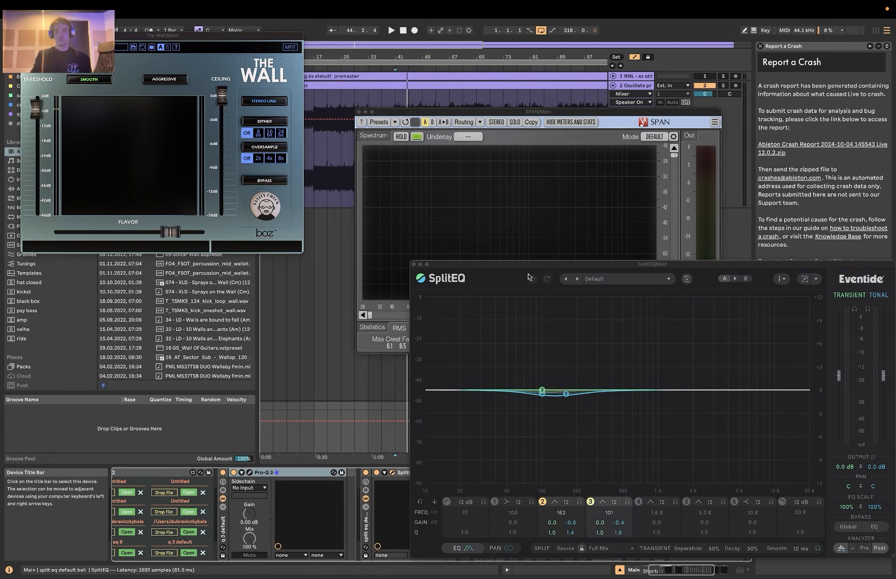
drag(527, 268, 368, 162)
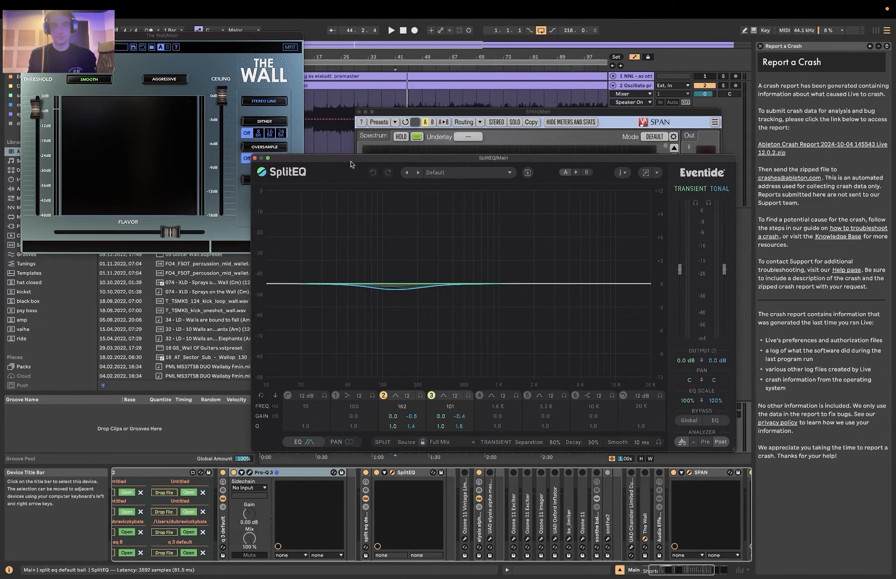
drag(351, 45, 352, 29)
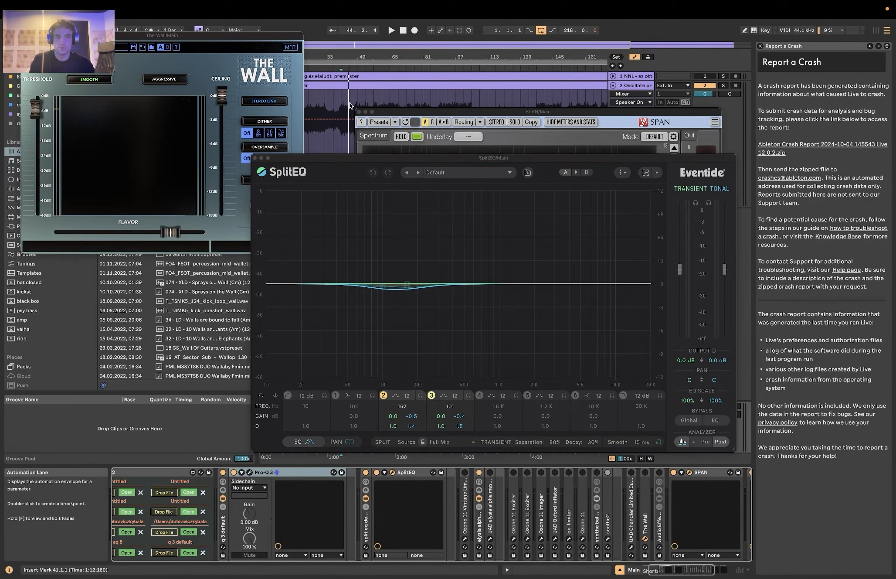
drag(351, 57, 350, 74)
mouse_move(389, 112)
mouse_down()
mouse_move(610, 244)
mouse_move(602, 243)
mouse_up()
click(390, 102)
key(space)
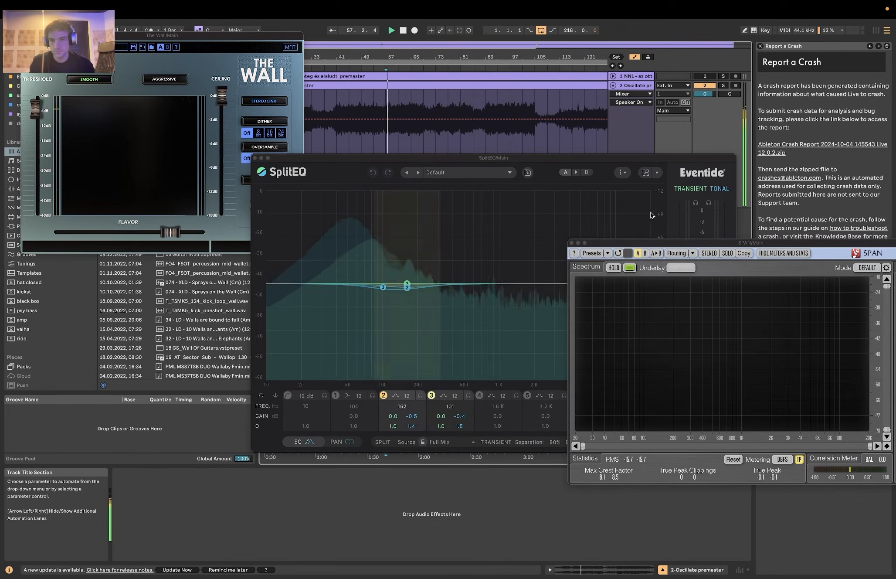
drag(672, 247, 176, 208)
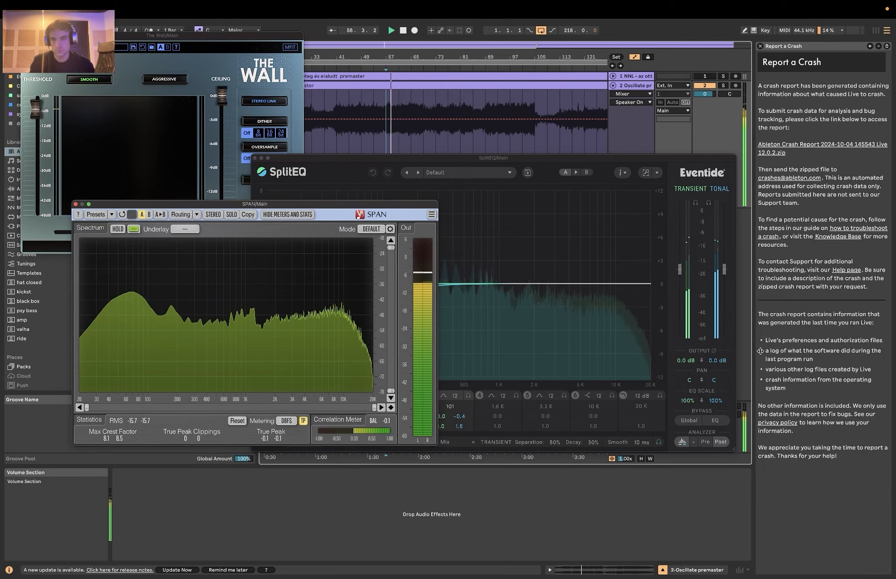
drag(715, 167, 720, 75)
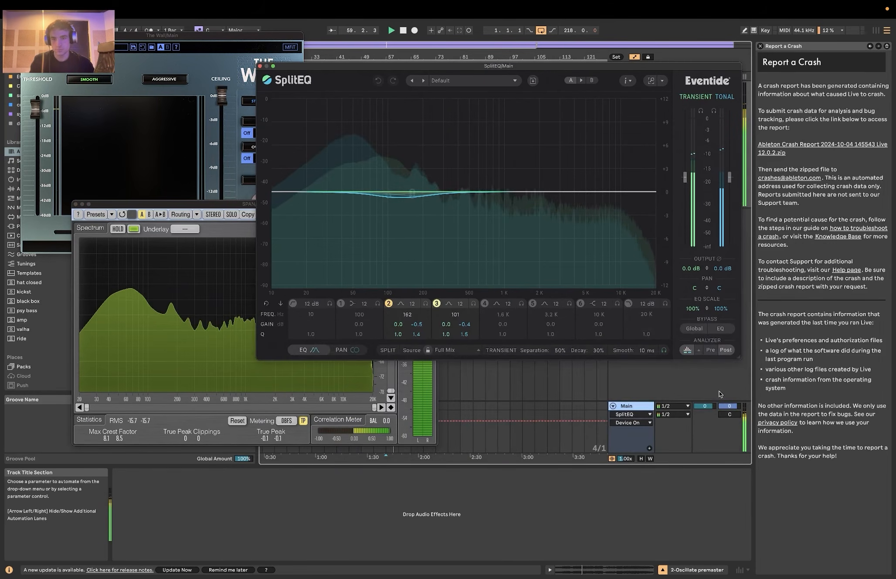
Step: Show the Main track's devices, compare the sound with the SplitEQ rack off and on, and close the SplitEQ window
click(632, 406)
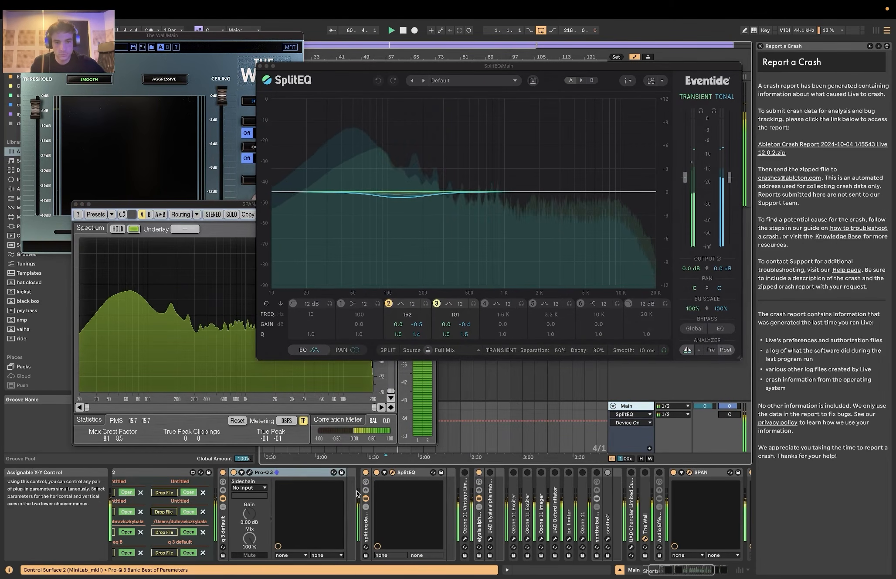
click(366, 472)
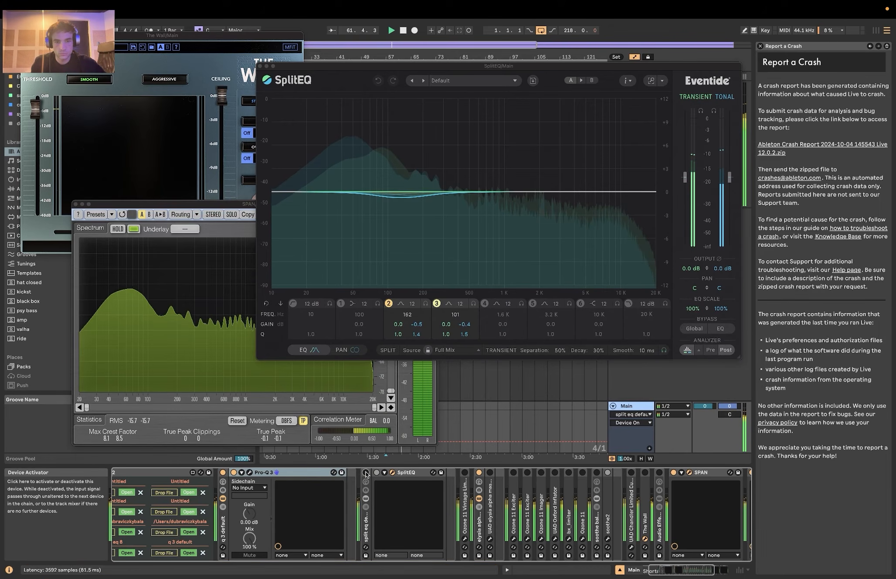
click(366, 473)
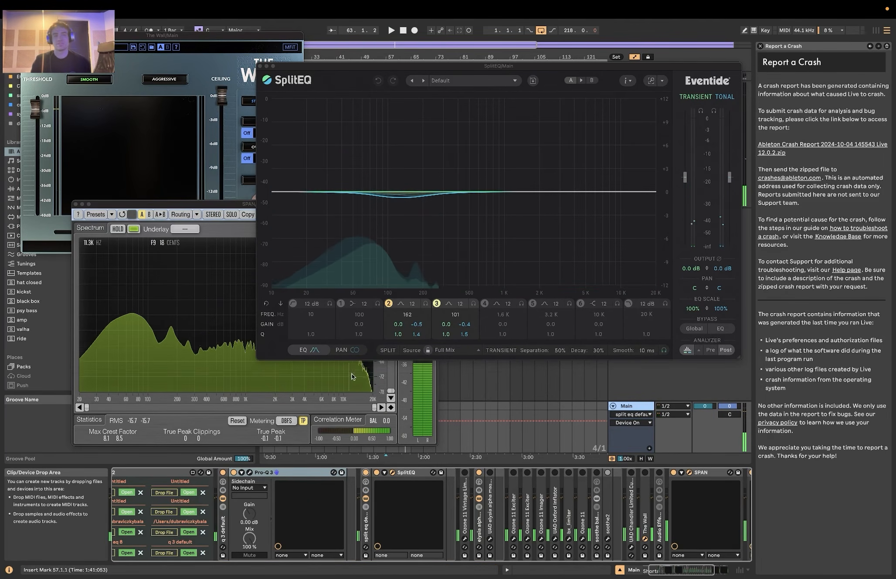
click(260, 65)
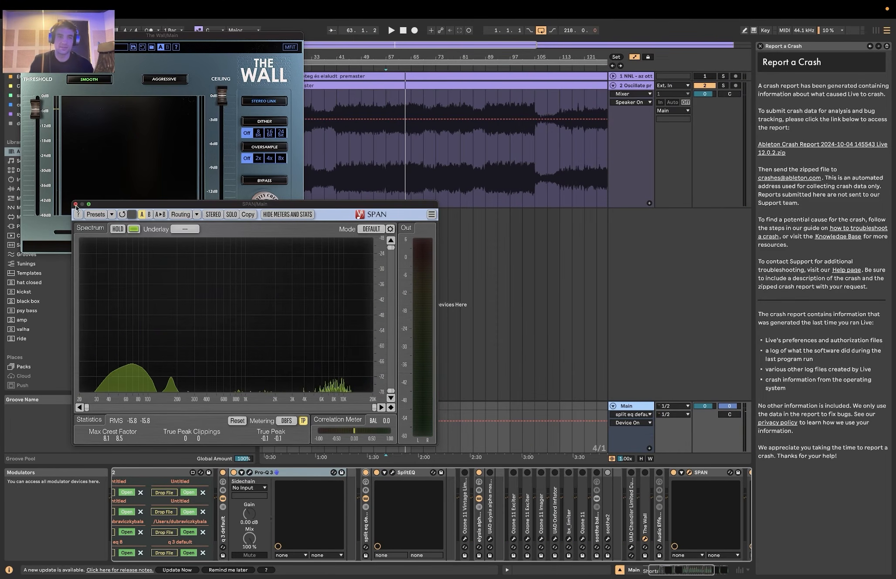
Step: Close the SPAN and The Wall windows, and examine the settings of the Main track's Ozone 11 Vintage Limiter
click(75, 204)
click(27, 36)
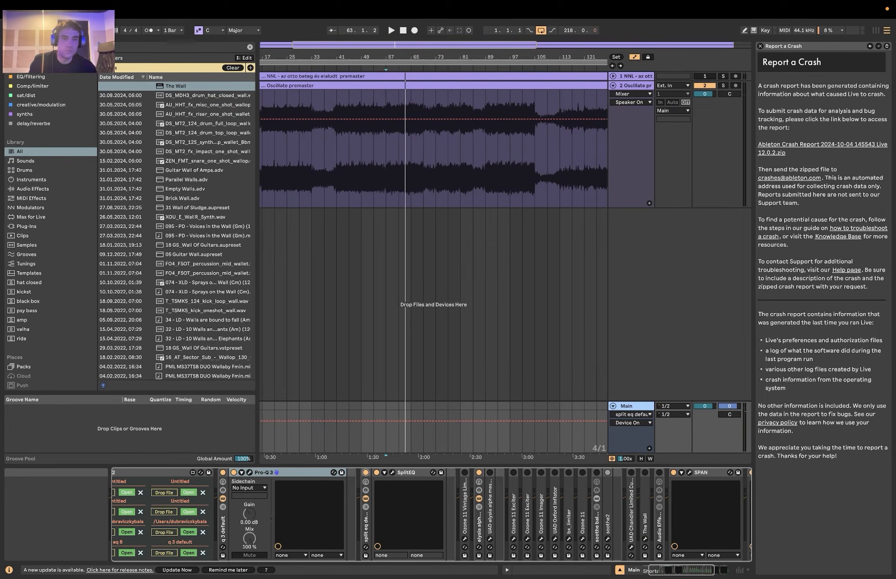
double_click(465, 504)
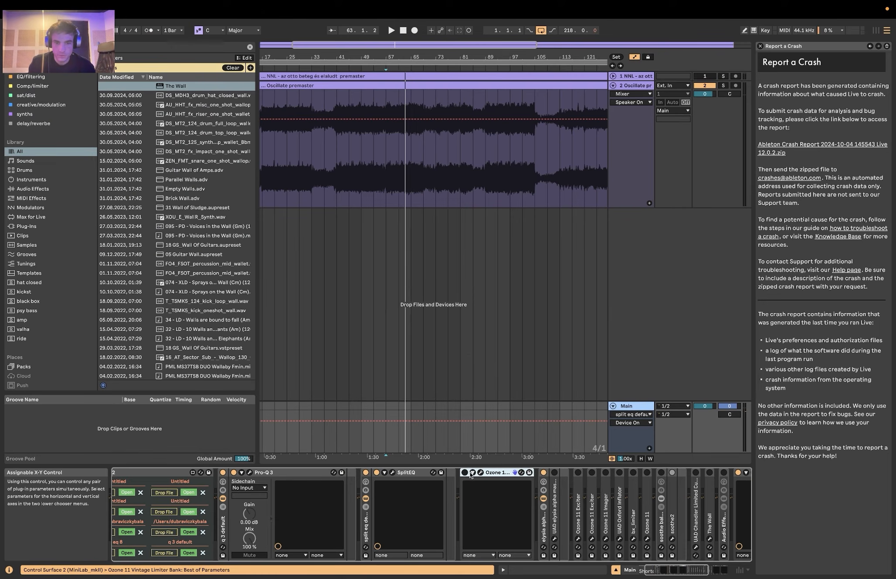
click(480, 472)
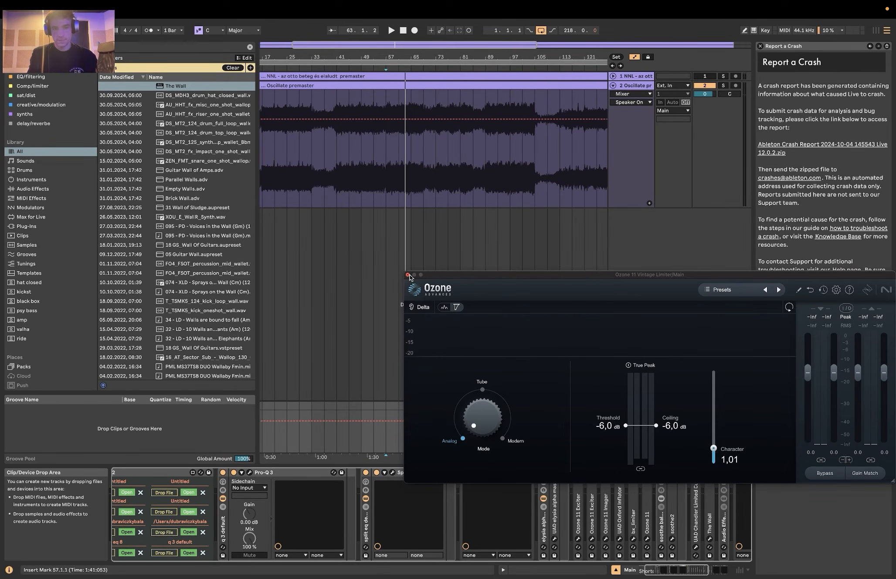
click(407, 274)
Step: Show the Session View mixer and compare the playing premaster with the Ozone 11 Vintage Limiter off and on, leaving it active
key(Tab)
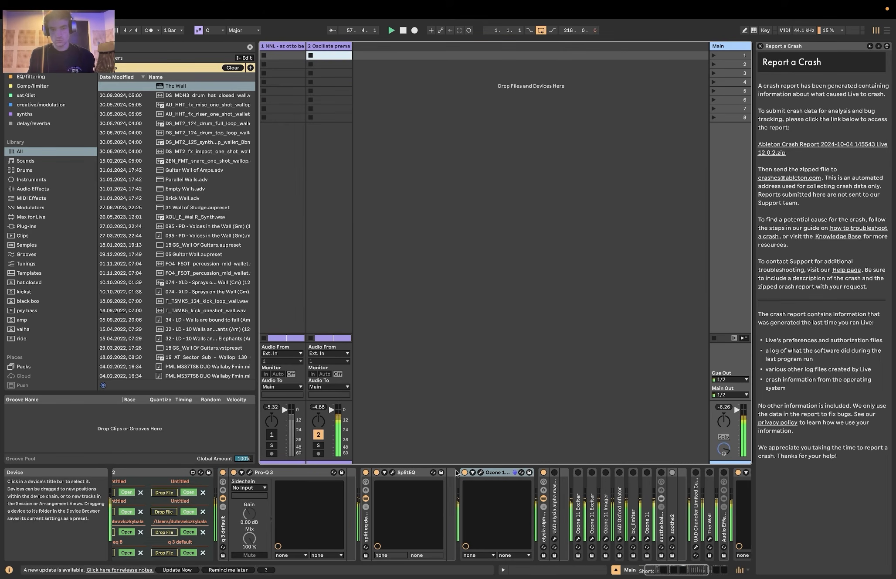
click(464, 472)
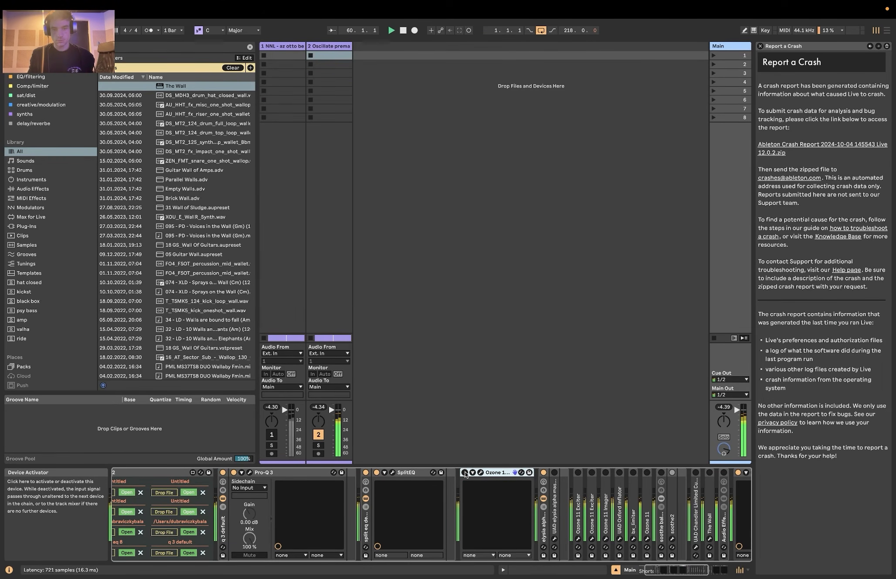
click(465, 472)
key(space)
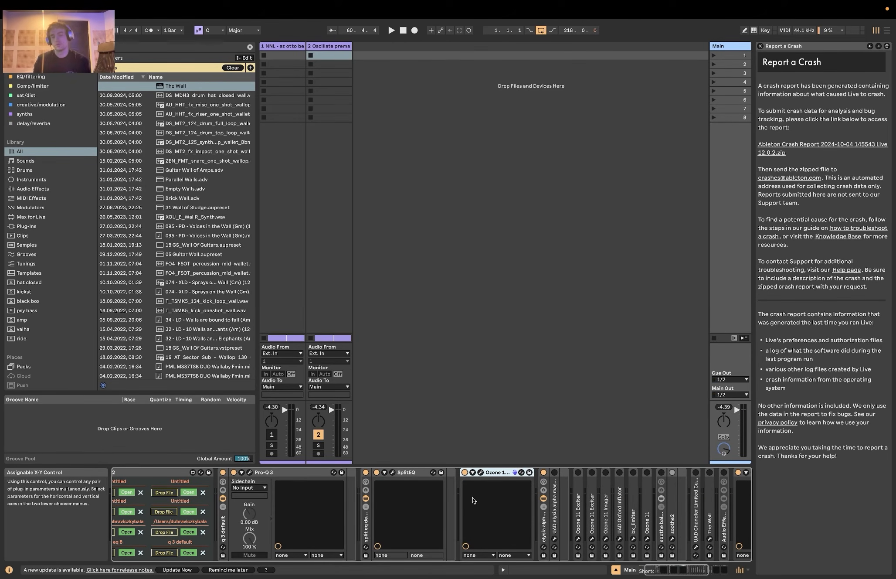
Step: Expand the Main track's UAD elysia alpha master, place its window clear of the mixer, and examine its compressor settings with brief playback
scroll(483, 508, right, 5)
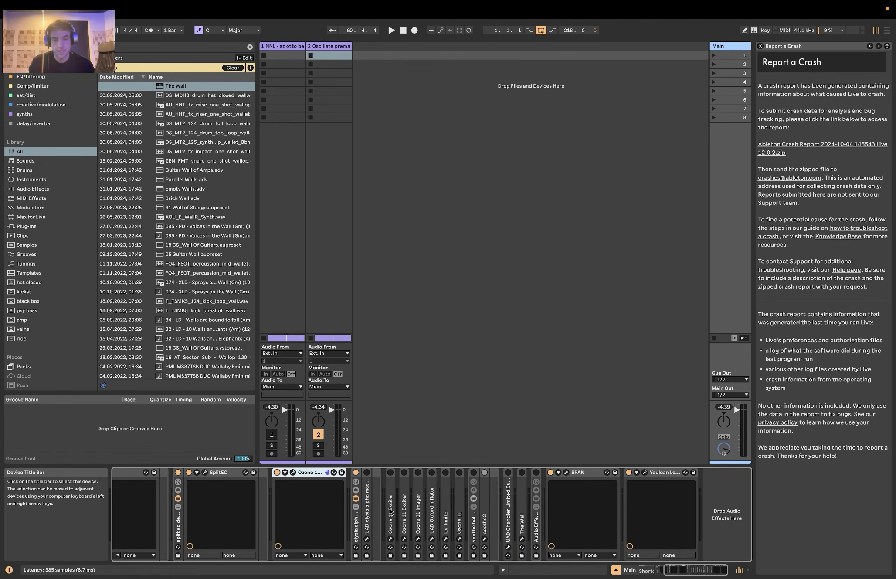
double_click(370, 484)
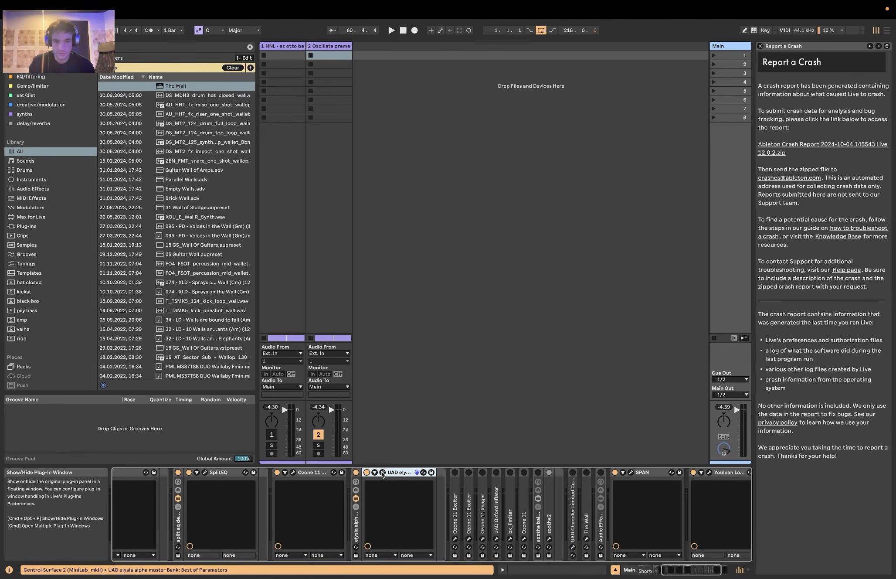
click(382, 475)
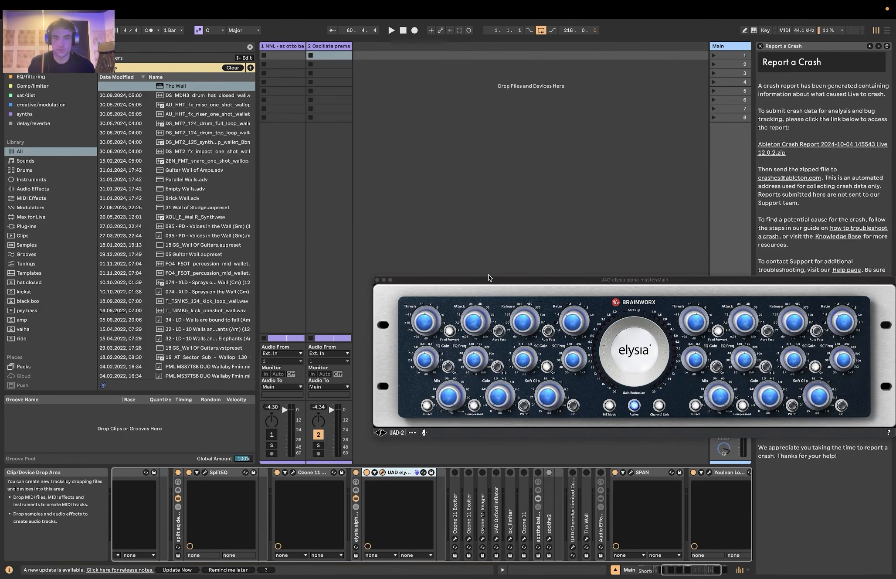
drag(491, 280, 276, 159)
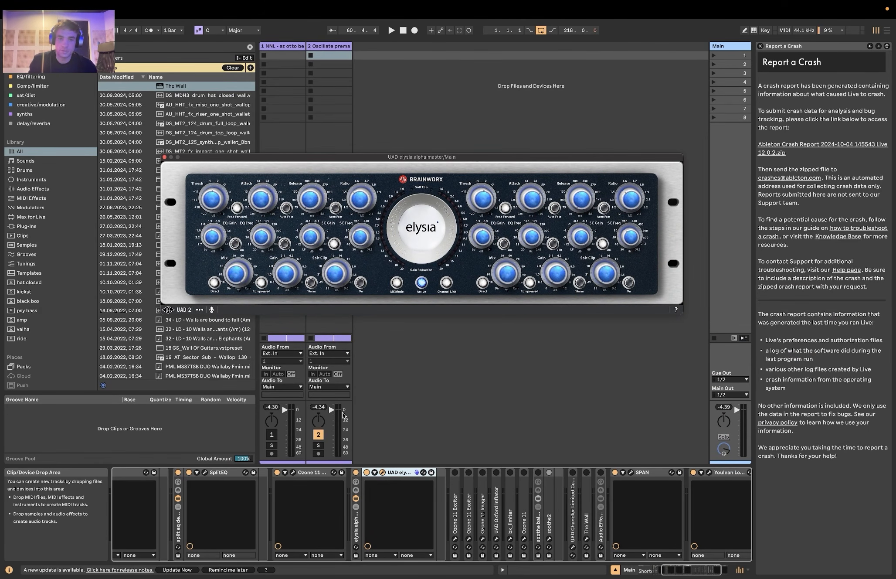
mouse_move(266, 205)
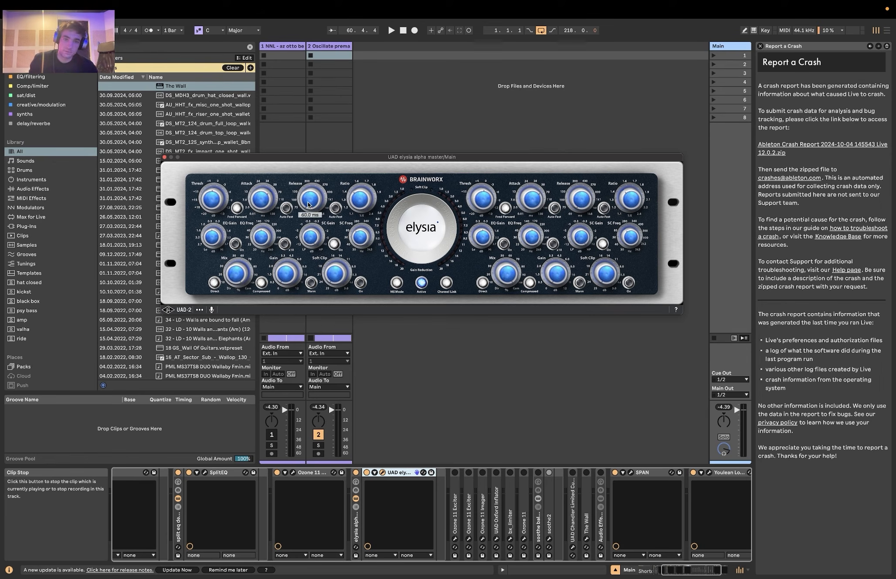
key(space)
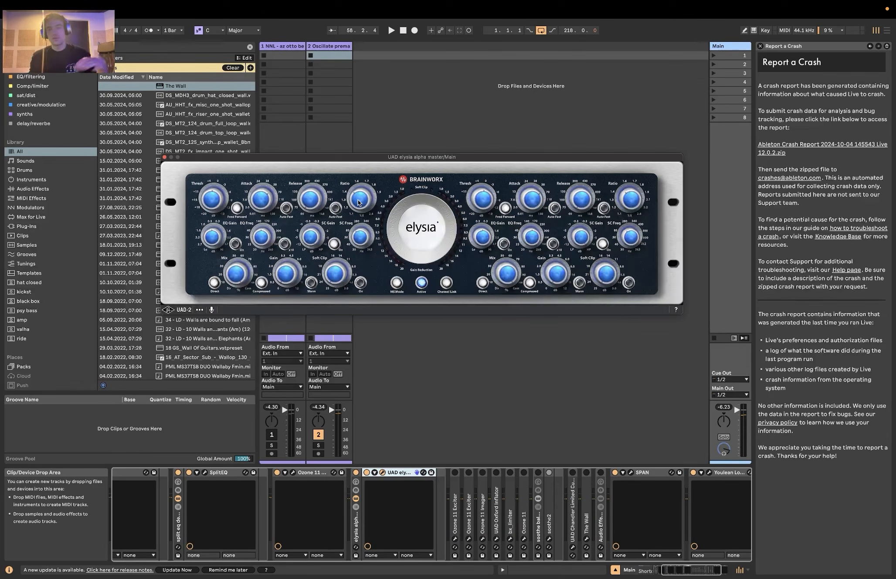
Step: Play the premaster and compare its sound with the elysia alpha master rack switched off and on
key(space)
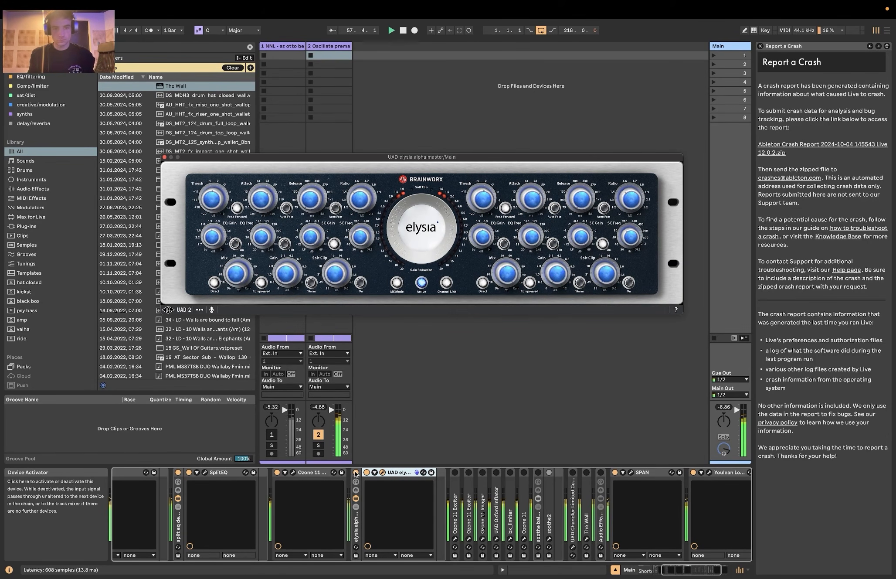
click(355, 472)
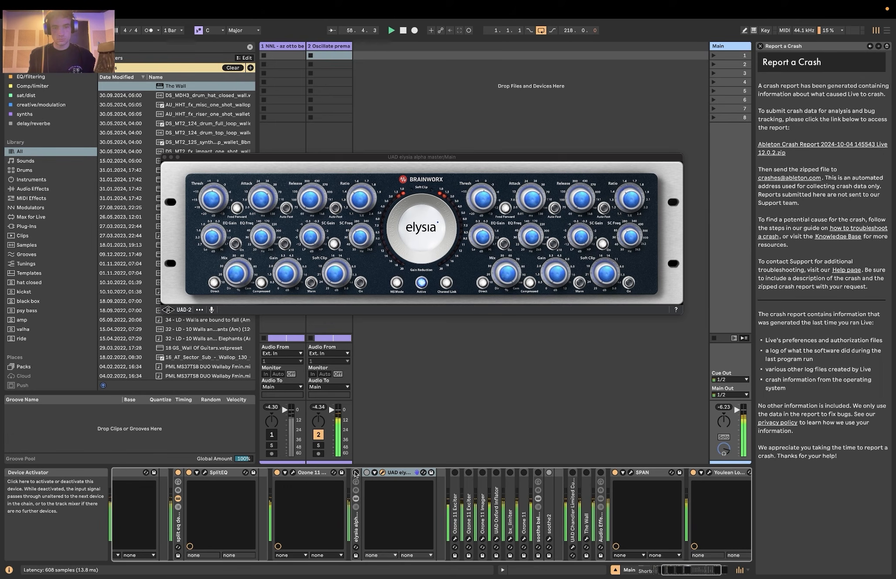
click(355, 472)
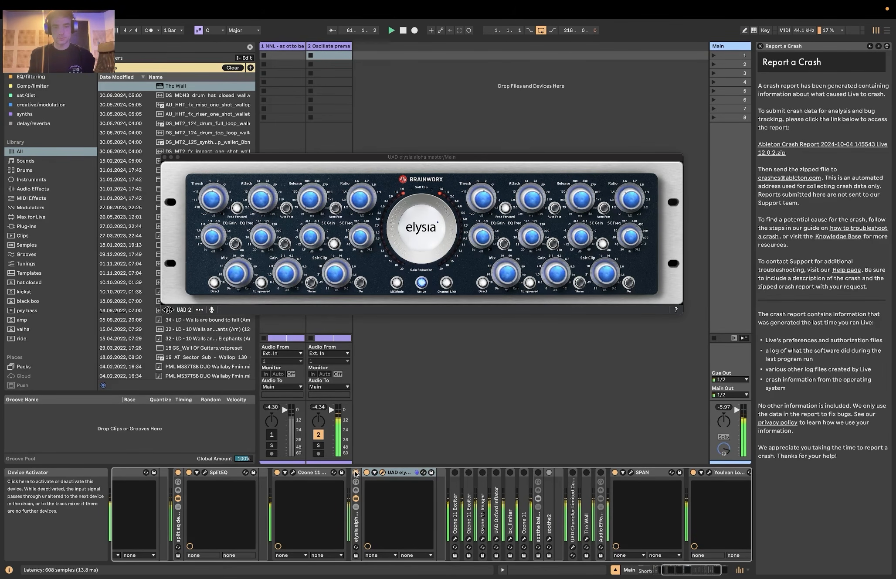
click(356, 472)
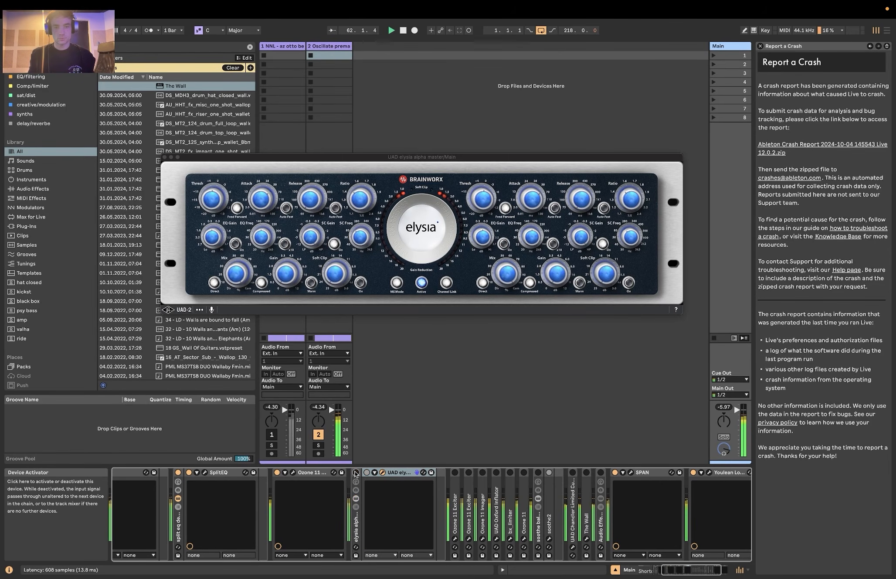